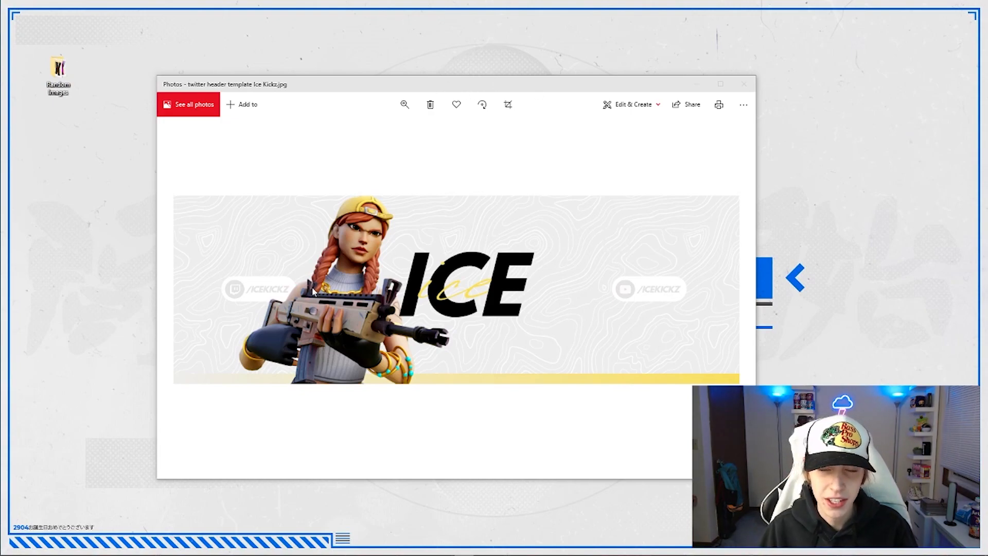
# Step: Minimize the Twitter header preview and look over the template and asset files on the desktop
pyautogui.moveTo(528, 86)
pyautogui.mouseDown()
pyautogui.moveTo(510, 84)
pyautogui.moveTo(549, 84)
pyautogui.moveTo(518, 74)
pyautogui.mouseUp()
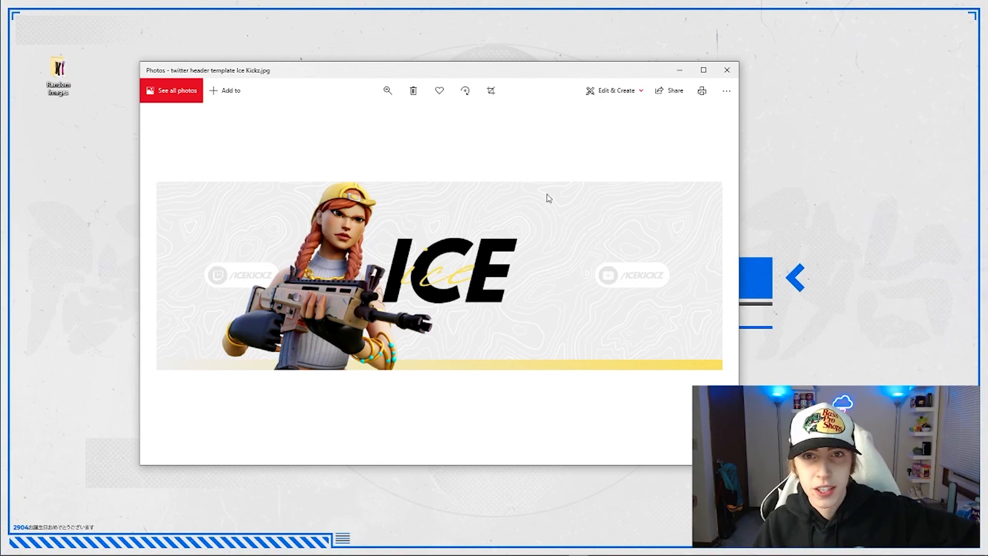
pyautogui.click(683, 70)
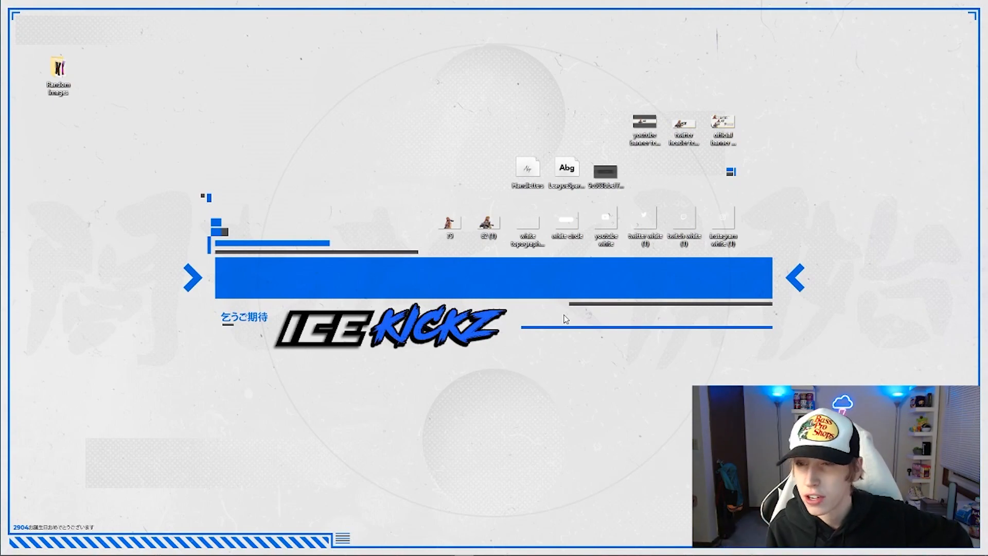
pyautogui.moveTo(363, 54); pyautogui.dragTo(814, 281)
pyautogui.click(813, 359)
pyautogui.moveTo(371, 50); pyautogui.dragTo(895, 282)
pyautogui.click(799, 268)
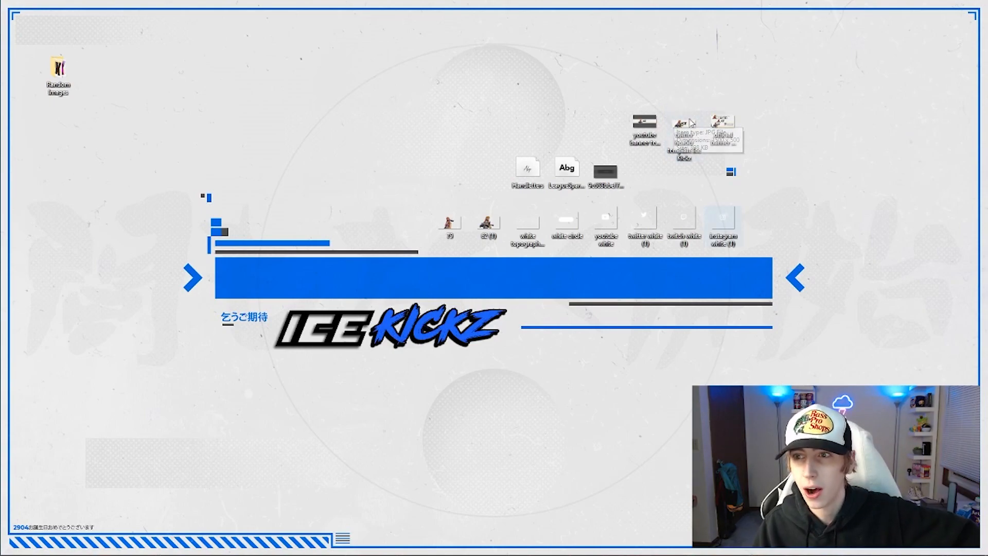
# Step: Open the Twitter header template image from the desktop, examine its layout, and close it
pyautogui.doubleClick(679, 126)
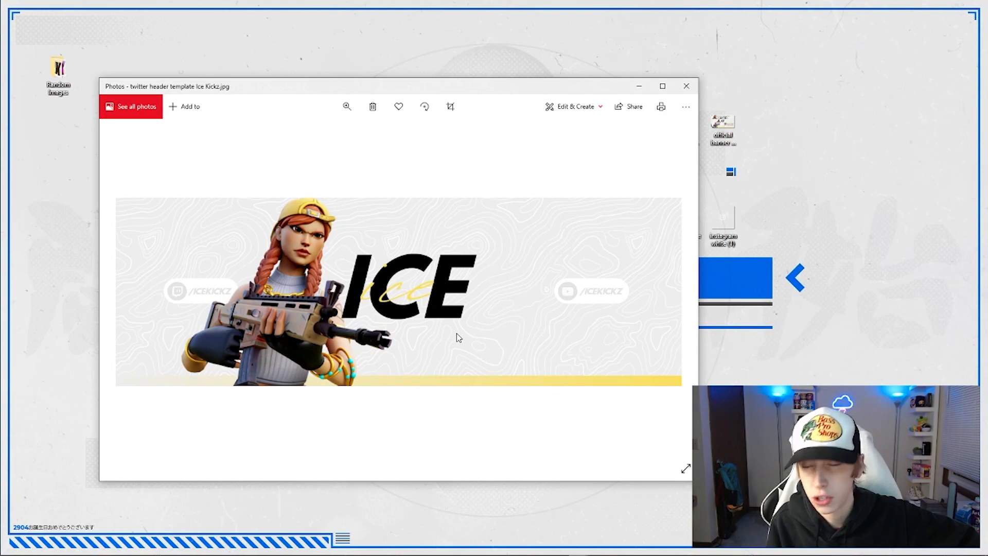
pyautogui.moveTo(387, 91); pyautogui.dragTo(442, 95)
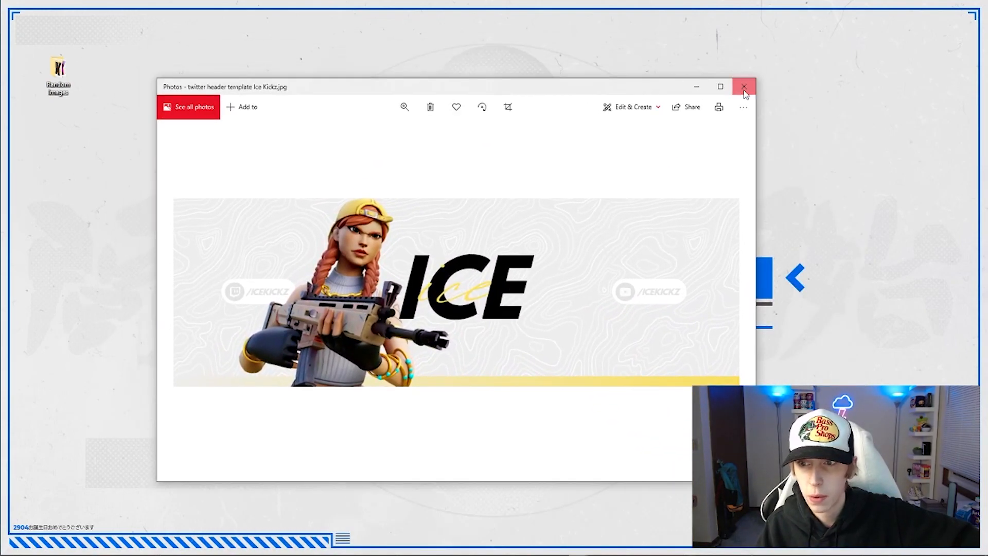
pyautogui.click(744, 84)
# Step: Open the YouTube banner template image from the desktop, examine its layout, and close it
pyautogui.doubleClick(645, 125)
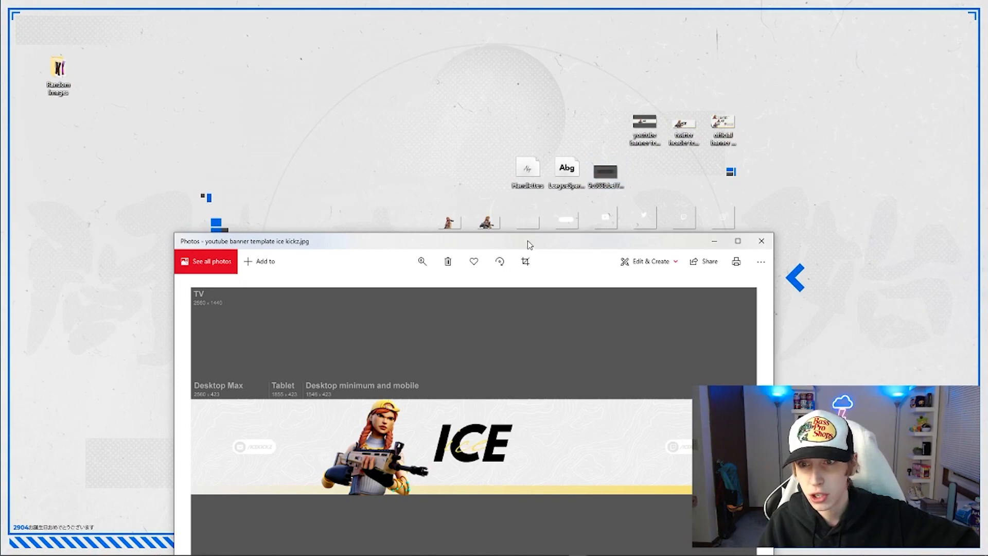
pyautogui.moveTo(534, 242); pyautogui.dragTo(502, 214)
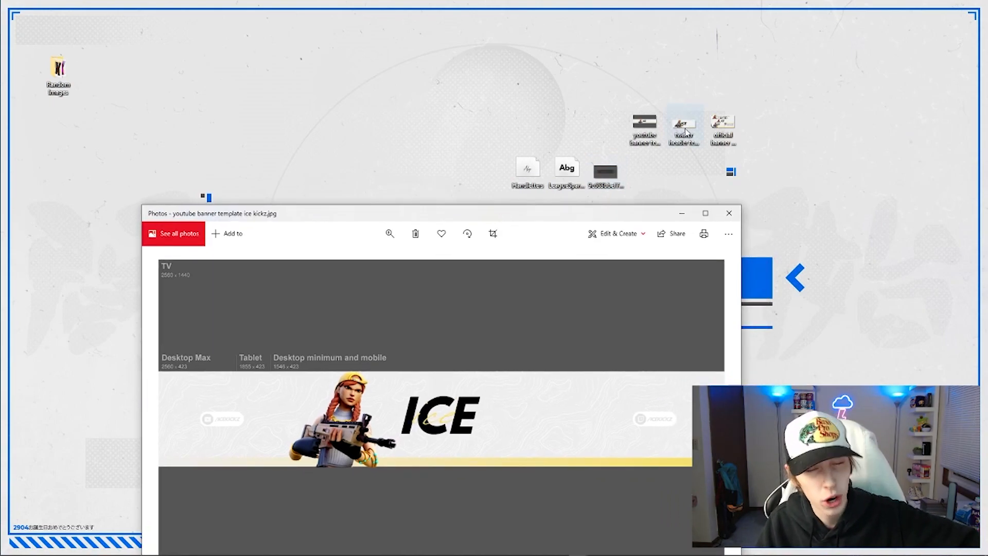
pyautogui.moveTo(478, 213); pyautogui.dragTo(456, 88)
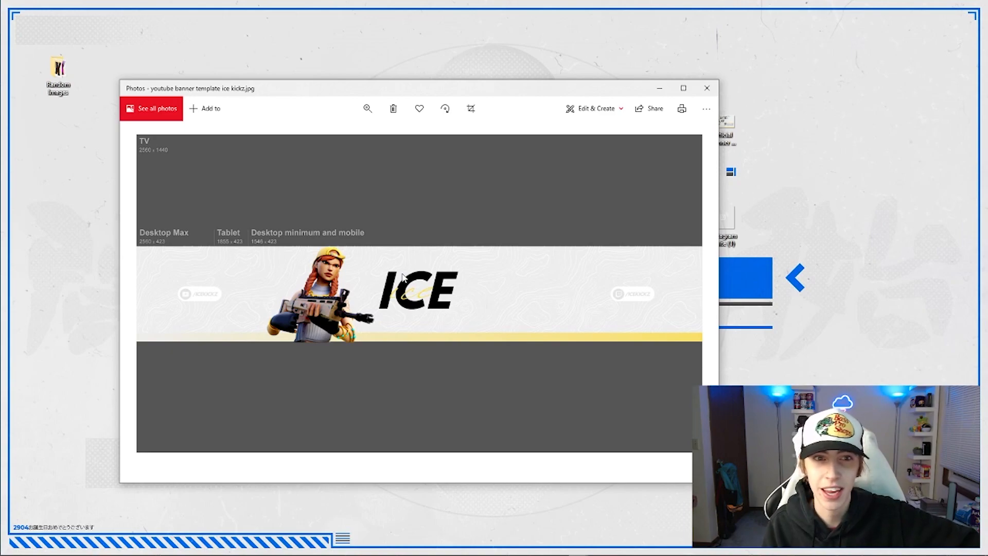
pyautogui.moveTo(503, 93); pyautogui.dragTo(473, 203)
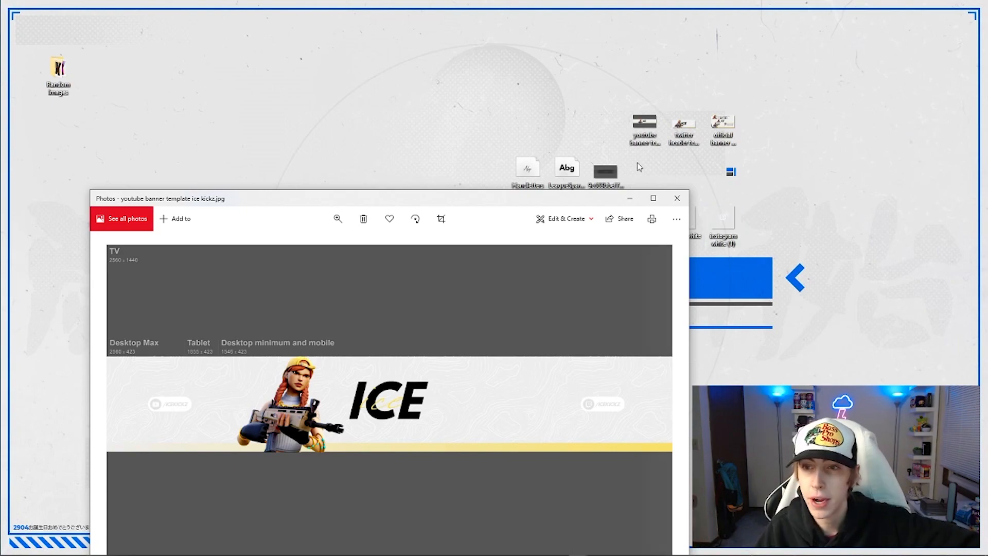
pyautogui.click(677, 198)
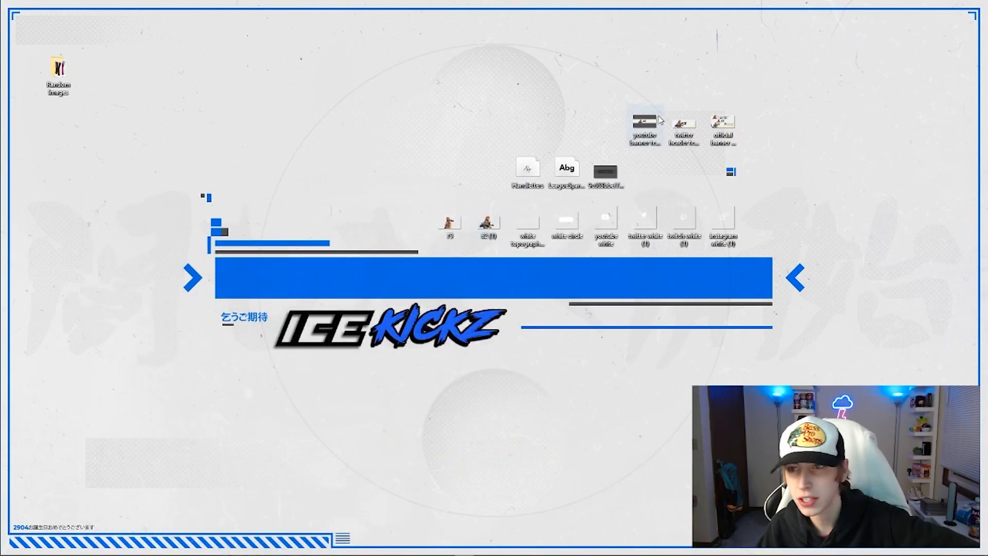
pyautogui.click(647, 128)
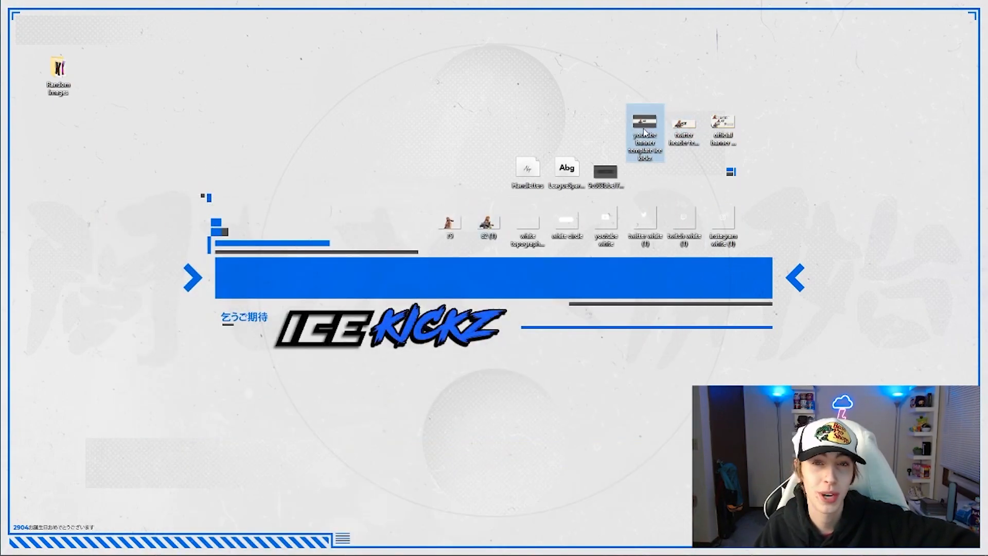
pyautogui.click(560, 77)
pyautogui.doubleClick(607, 173)
pyautogui.click(674, 158)
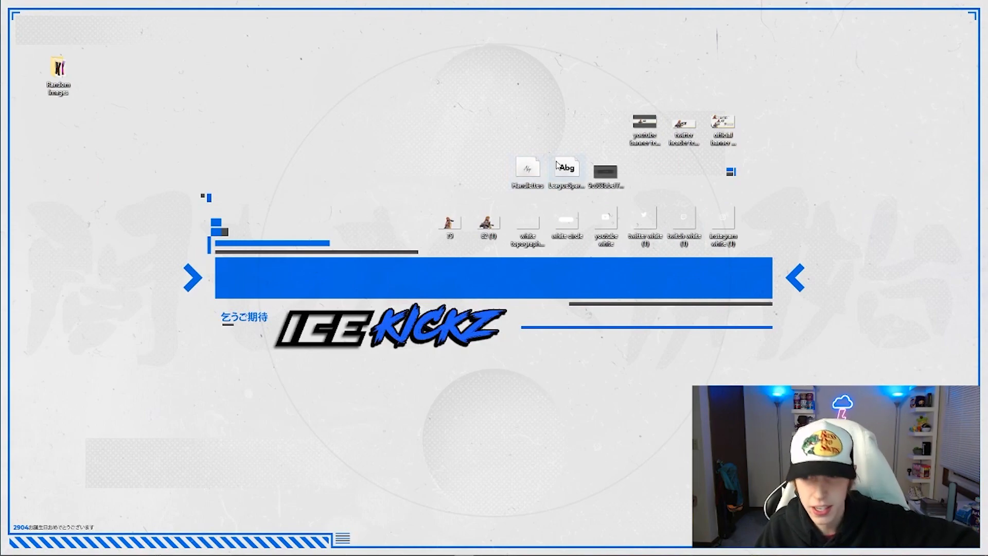
# Step: View the Twitter header template image once more and close it
pyautogui.doubleClick(682, 128)
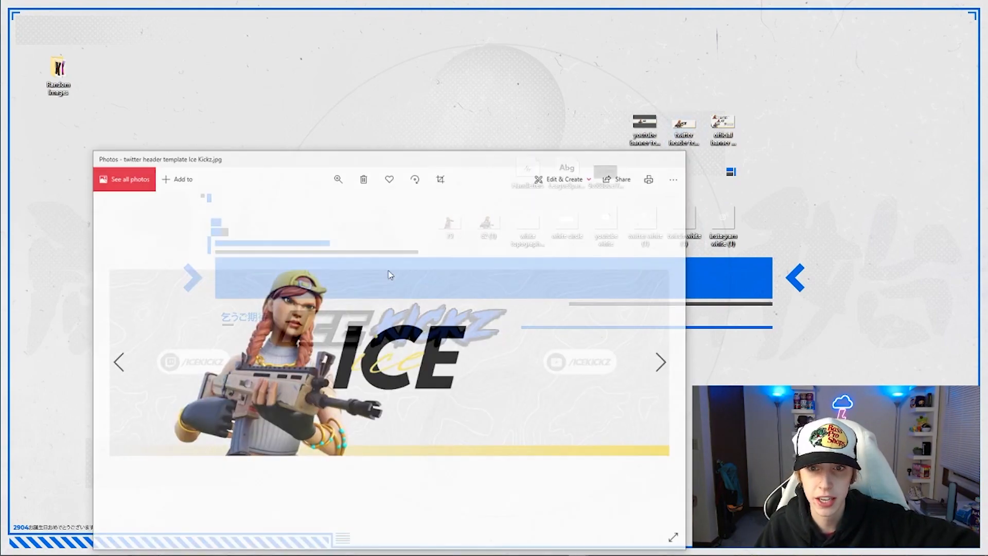
pyautogui.moveTo(517, 161); pyautogui.dragTo(497, 191)
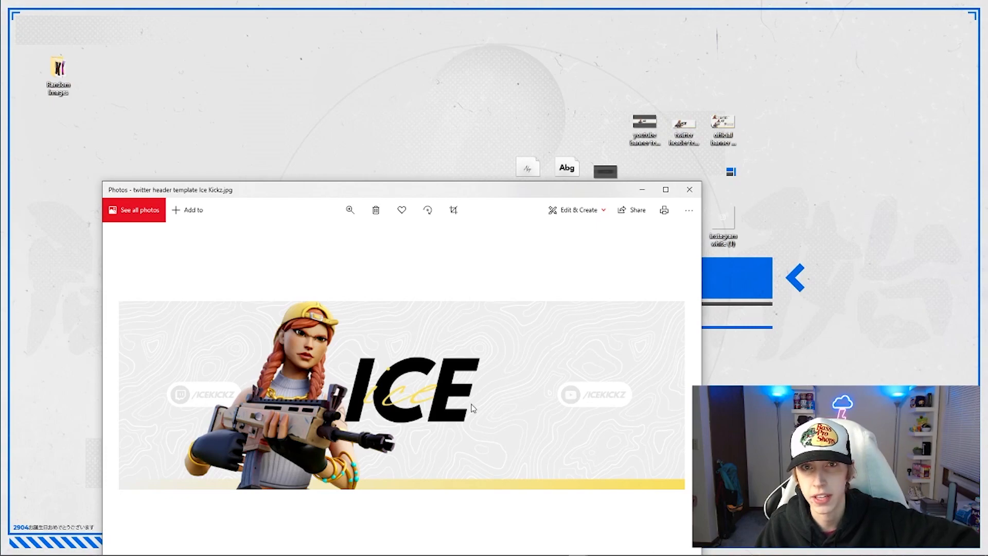
pyautogui.click(689, 190)
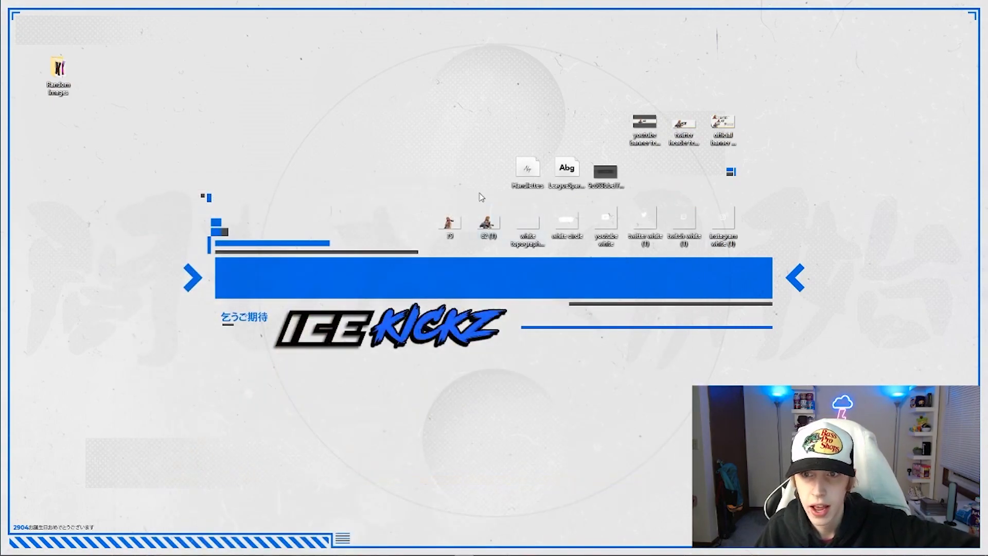
# Step: View the two character renders, 79.png and 62 (1).png, closing each one after examining it
pyautogui.doubleClick(449, 222)
pyautogui.scroll(-1, 445, 367)
pyautogui.scroll(1, 405, 367)
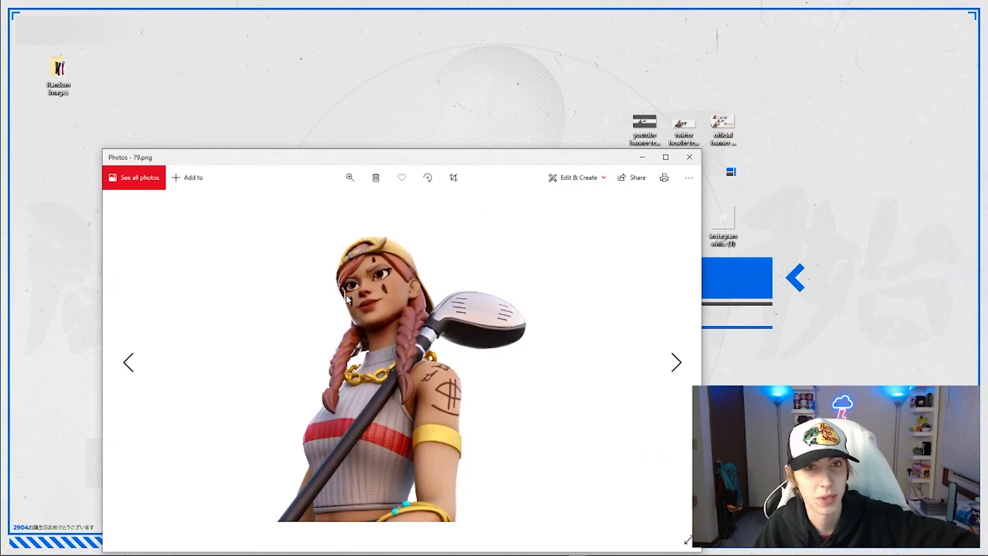
pyautogui.click(690, 157)
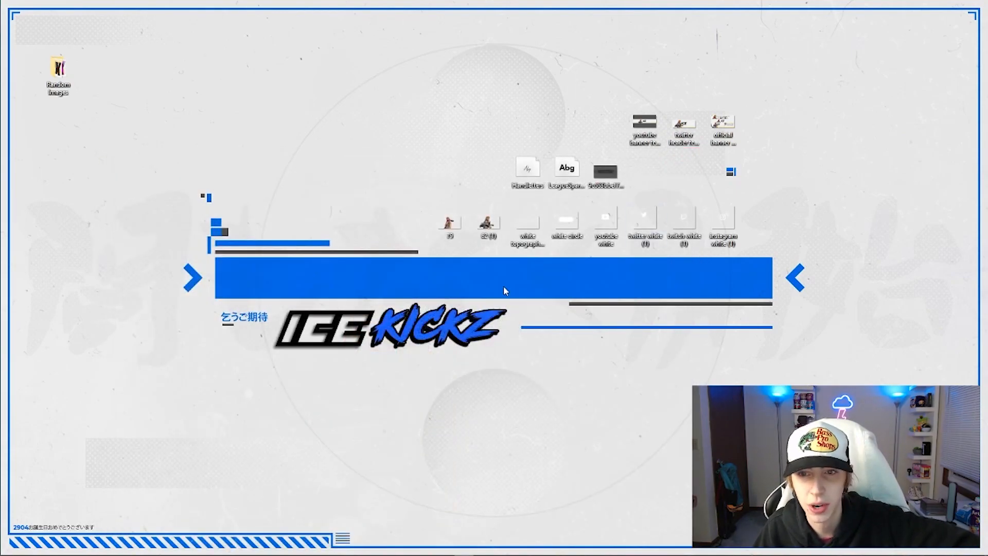
pyautogui.doubleClick(489, 222)
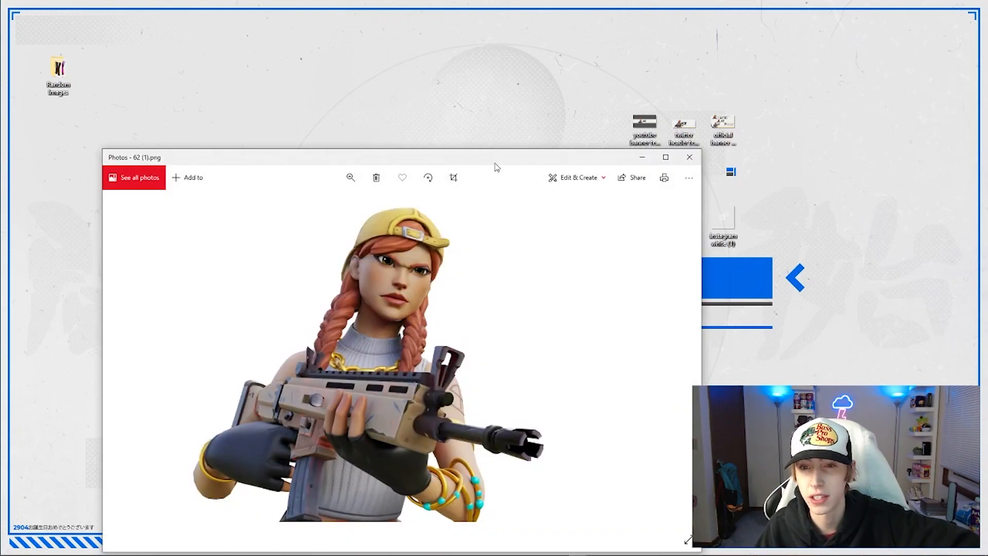
pyautogui.hotkey('alt', 'F4')
# Step: Look over the white topographic, white circle, and white YouTube, Twitter, Twitch and Instagram icon files on the desktop
pyautogui.moveTo(539, 246); pyautogui.dragTo(525, 224)
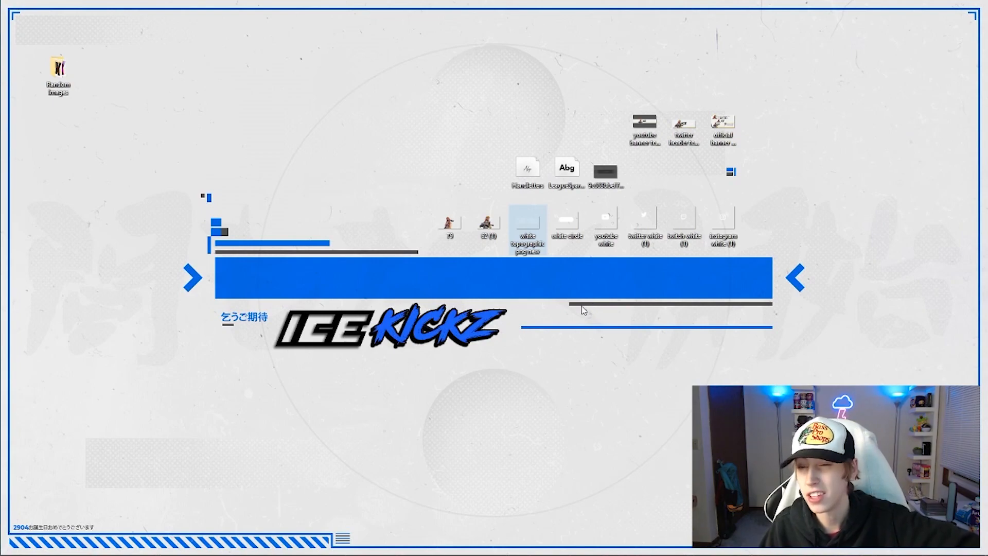
pyautogui.click(567, 222)
pyautogui.doubleClick(567, 222)
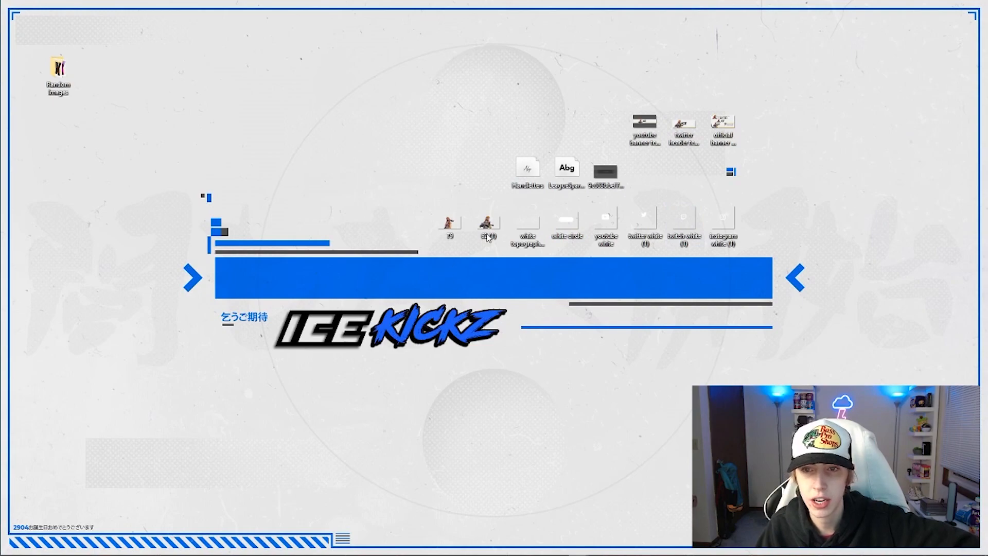
pyautogui.click(691, 133)
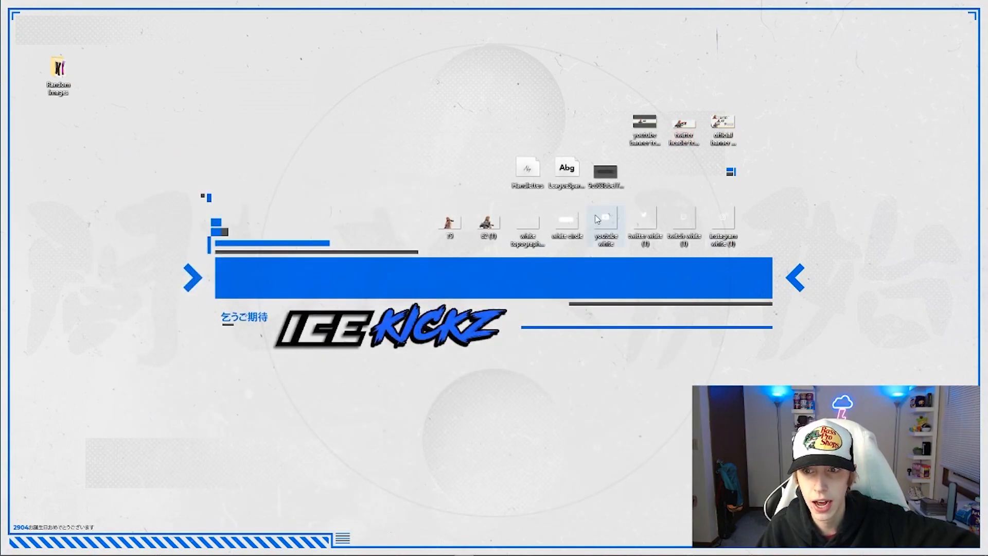
pyautogui.click(606, 218)
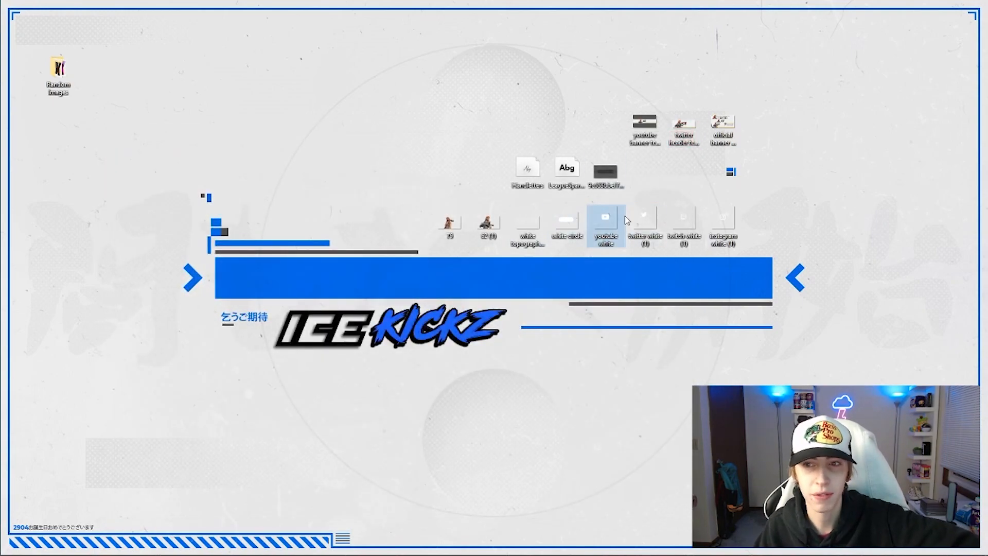
pyautogui.click(645, 219)
pyautogui.click(684, 218)
pyautogui.click(719, 228)
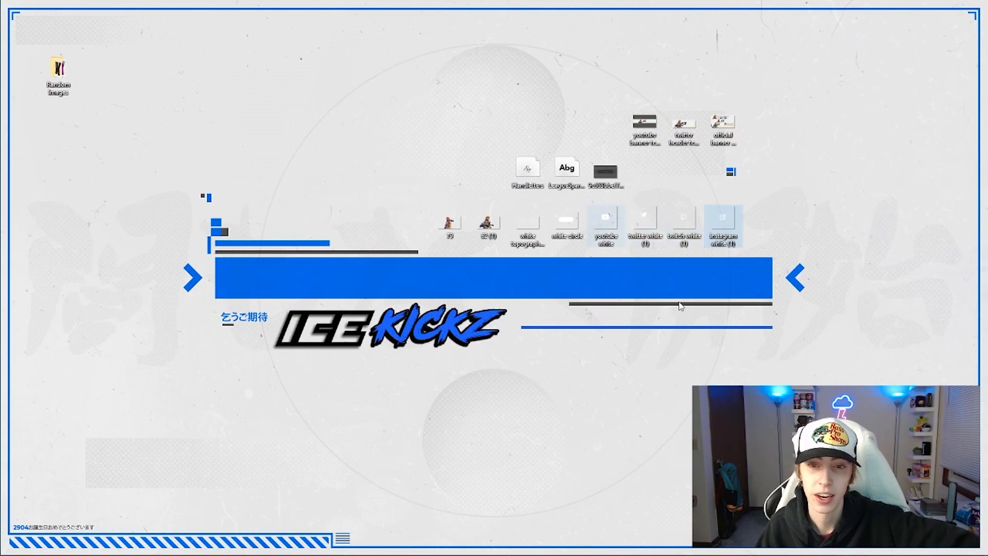
pyautogui.click(613, 211)
pyautogui.click(646, 221)
pyautogui.click(684, 218)
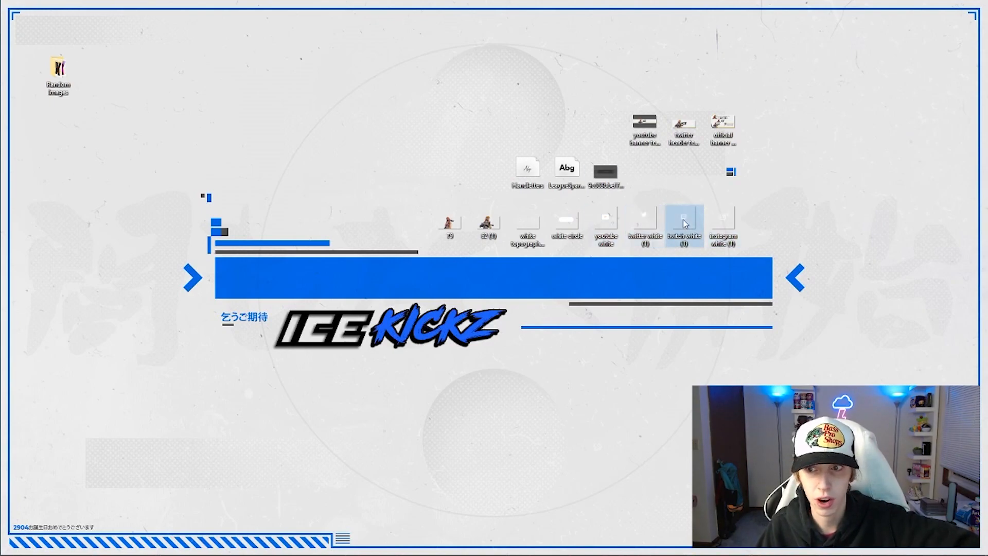
pyautogui.click(731, 226)
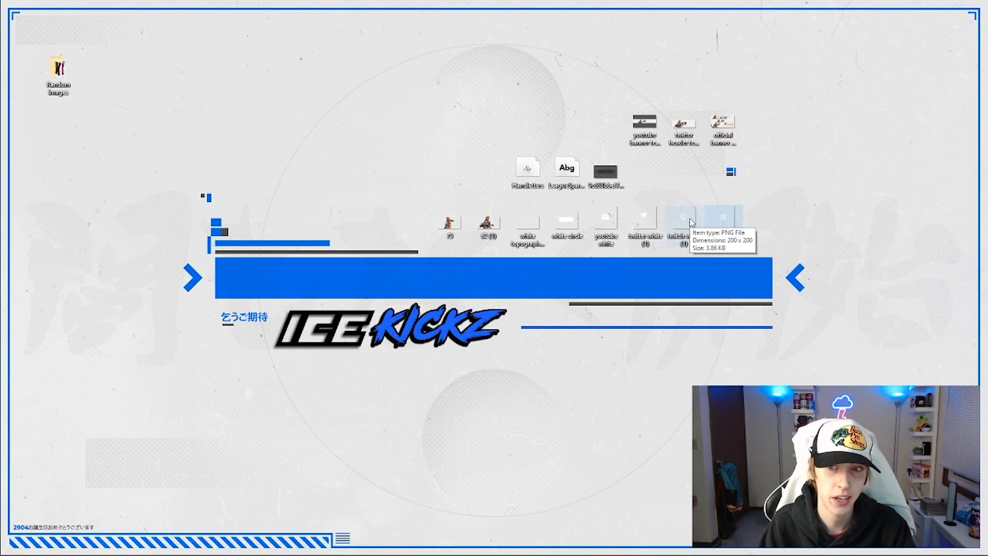
pyautogui.click(710, 174)
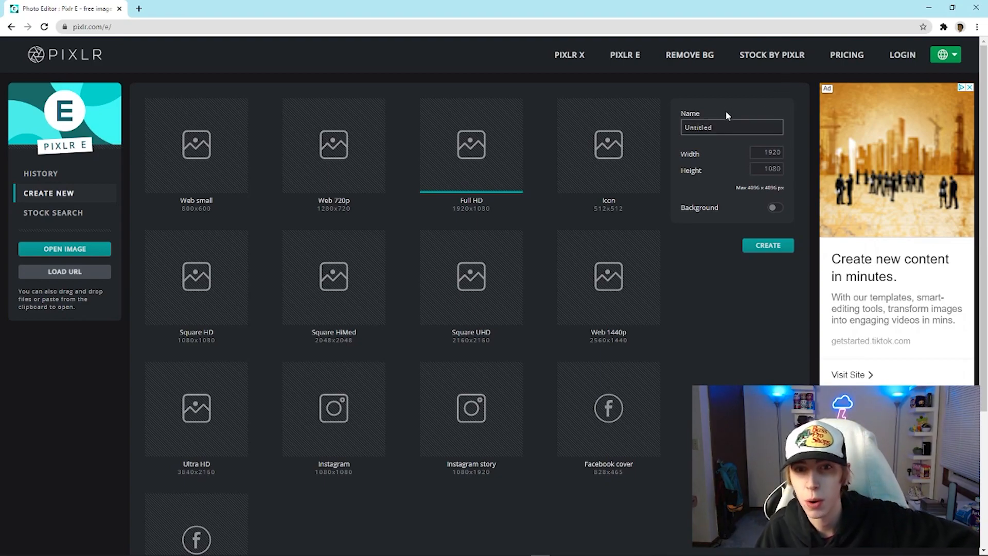
# Step: In Pixlr E, set the new image's width to 1500 and height to 500
pyautogui.doubleClick(772, 152)
pyautogui.write('15')
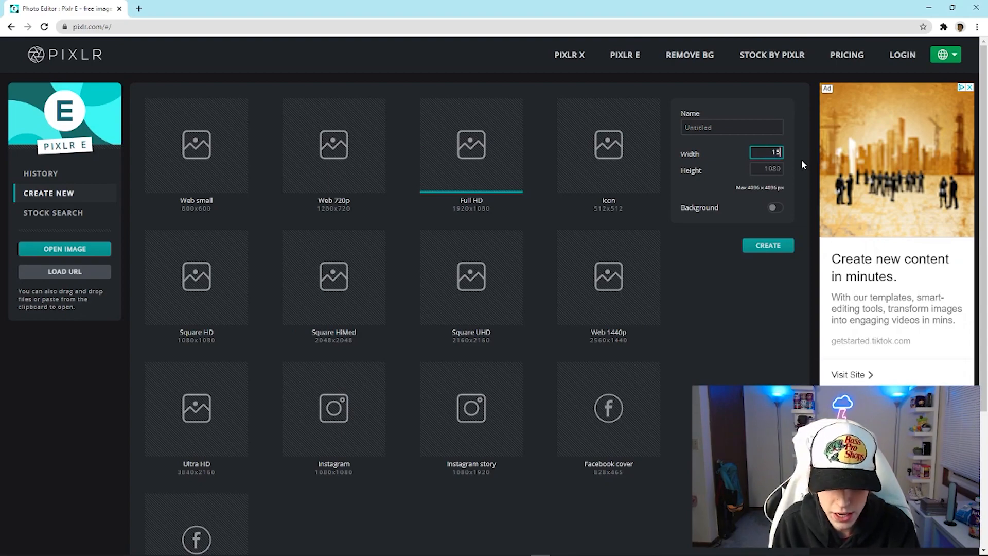
pyautogui.write('00')
pyautogui.press('Tab')
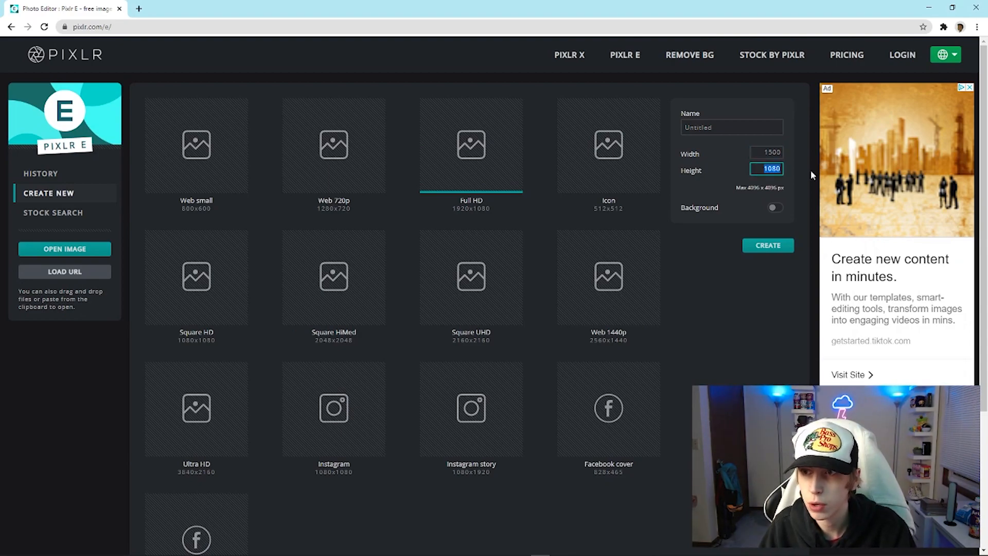
pyautogui.write('500')
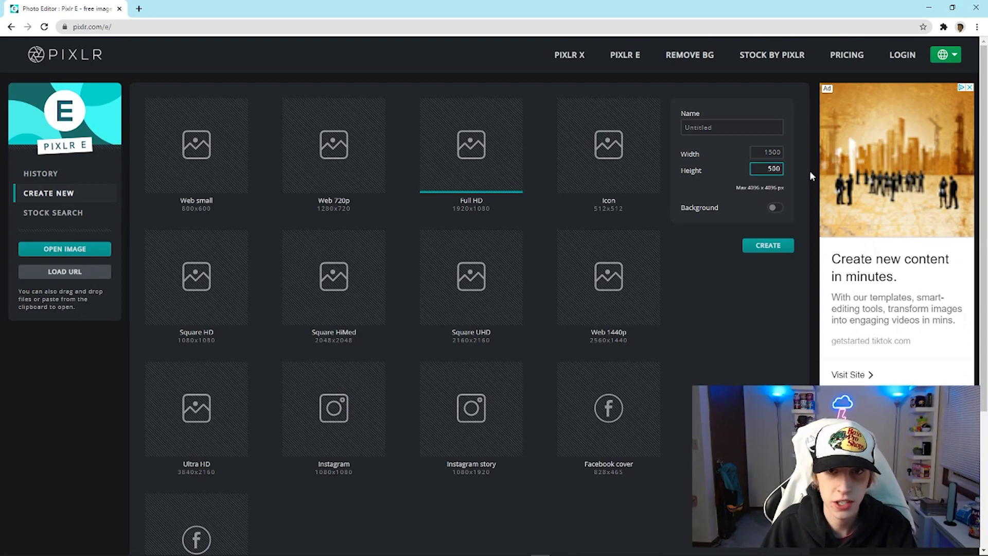
# Step: Name the new image "Twitter Header" and create it
pyautogui.doubleClick(726, 125)
pyautogui.write('Twi')
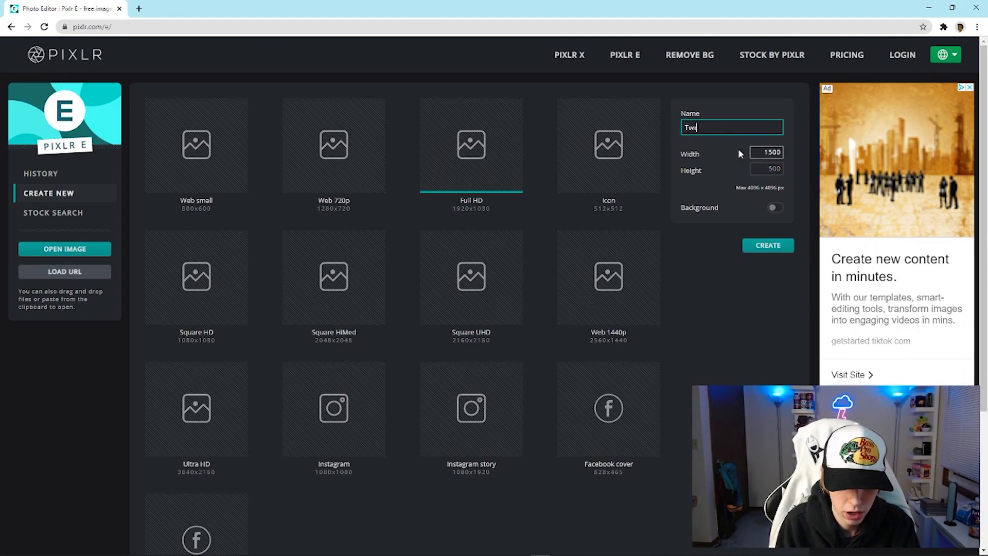
pyautogui.write('tter Header')
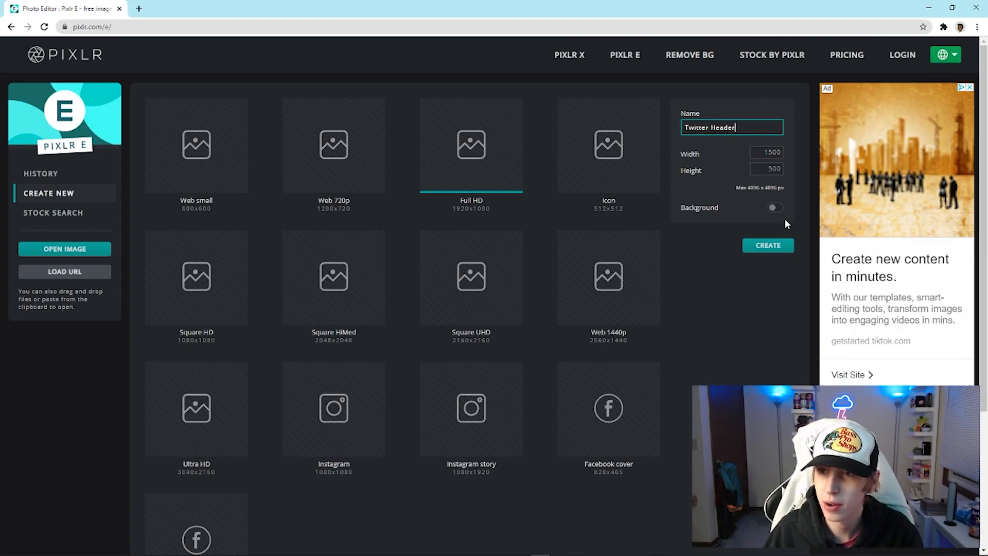
pyautogui.click(759, 247)
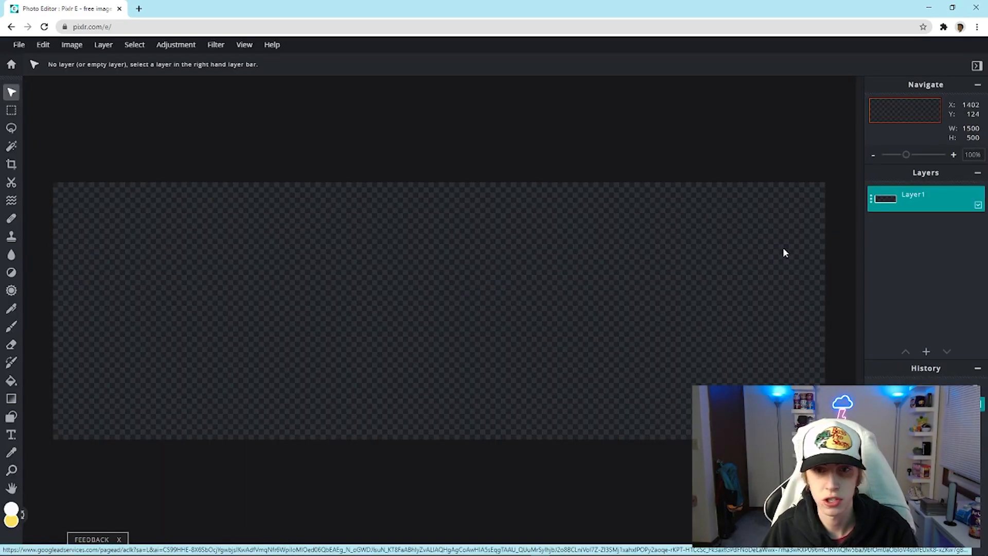
# Step: Add the twitter header template image from the desktop as a new layer
pyautogui.scroll(3, 371, 223)
pyautogui.scroll(-5, 400, 257)
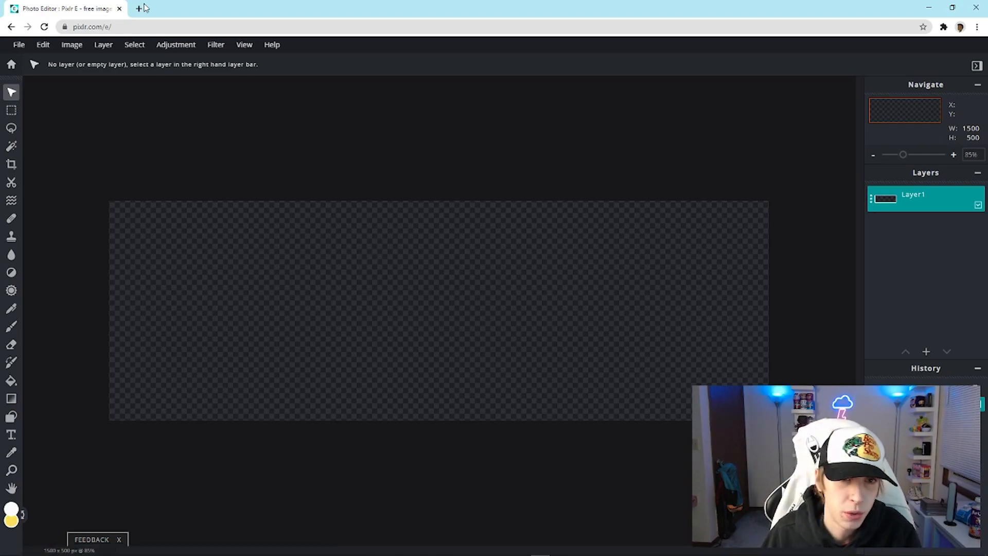
pyautogui.click(103, 44)
pyautogui.click(141, 96)
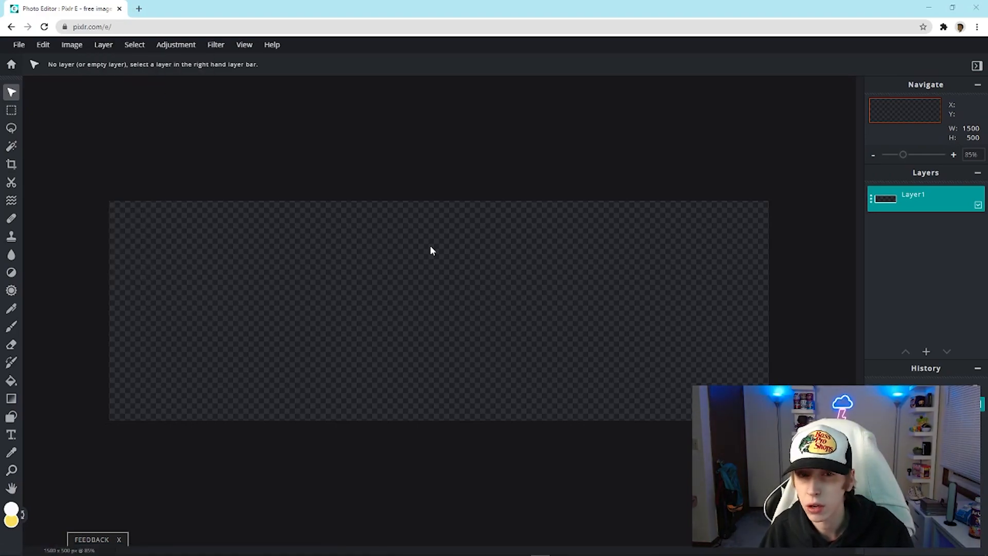
pyautogui.click(42, 80)
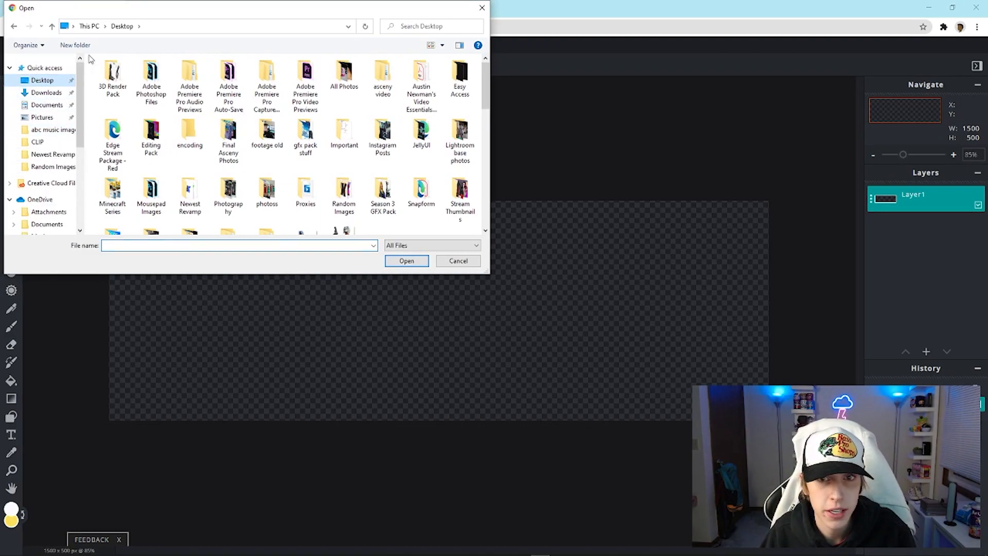
pyautogui.scroll(-5, 337, 146)
pyautogui.doubleClick(338, 147)
# Step: Shrink the template image to about 693 x 231 px and place it in the canvas's upper right corner
pyautogui.moveTo(359, 265); pyautogui.dragTo(504, 267)
pyautogui.click(495, 180)
pyautogui.moveTo(588, 271); pyautogui.dragTo(598, 260)
pyautogui.click(596, 140)
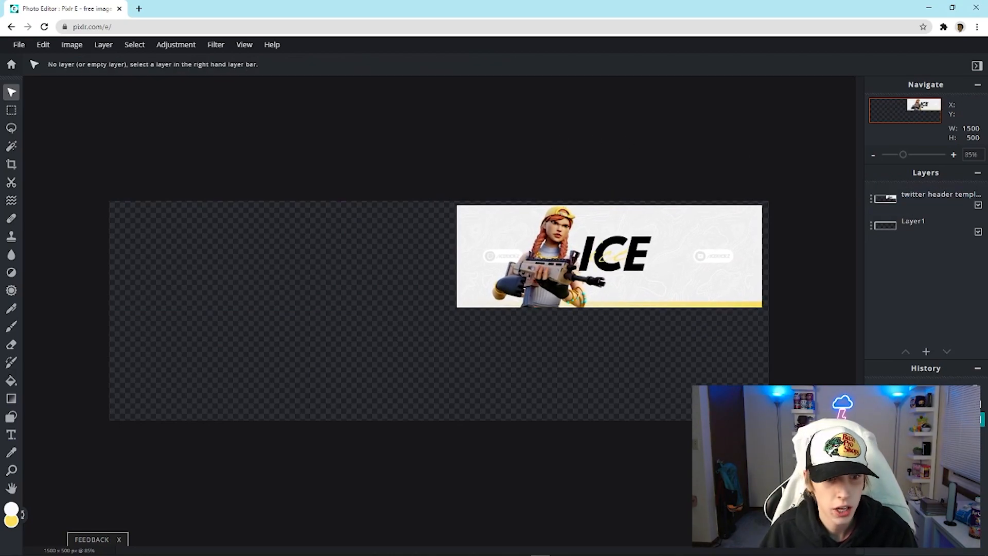
# Step: Set the foreground colour to the template background's light grey, #EEEEEE, and hide the template layer
pyautogui.click(10, 508)
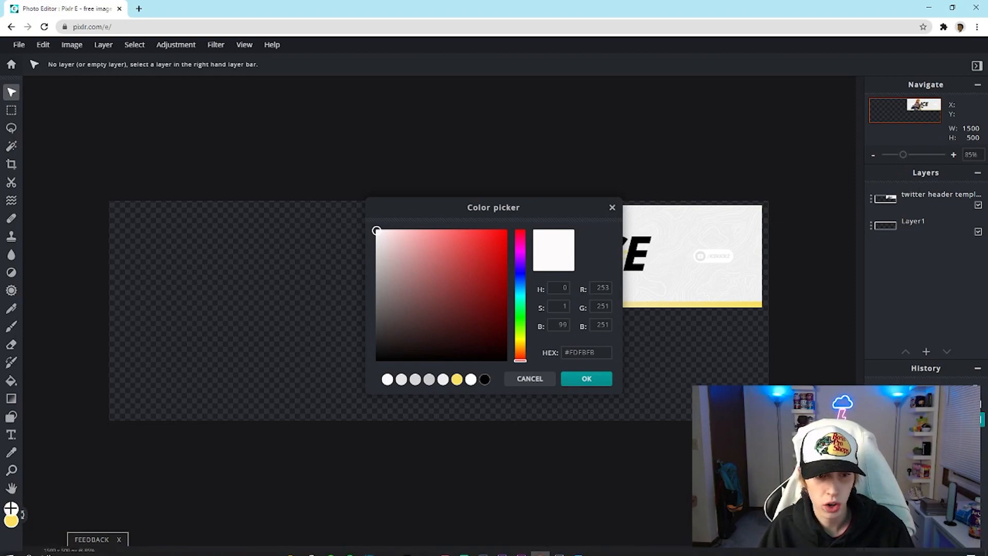
pyautogui.moveTo(464, 205); pyautogui.dragTo(339, 238)
pyautogui.click(645, 232)
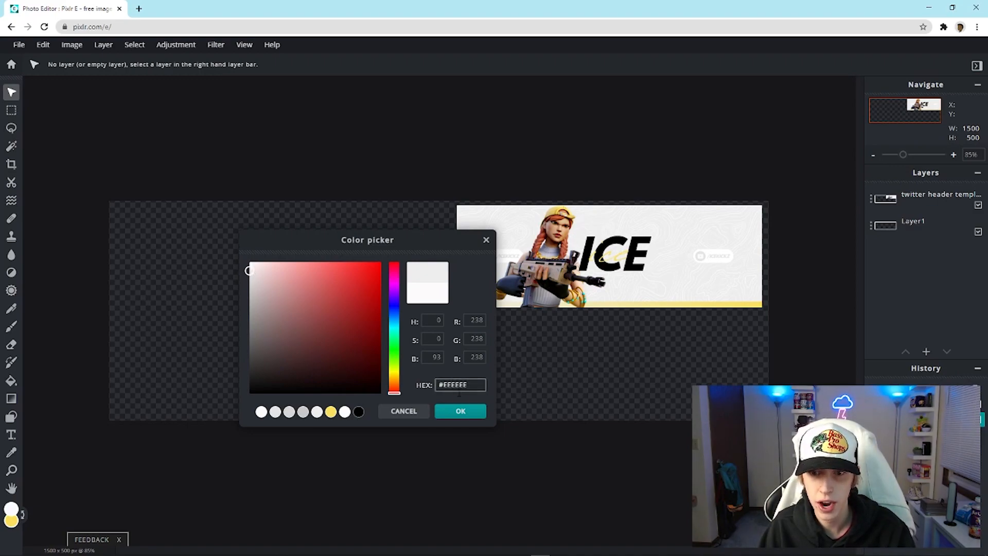
pyautogui.click(459, 412)
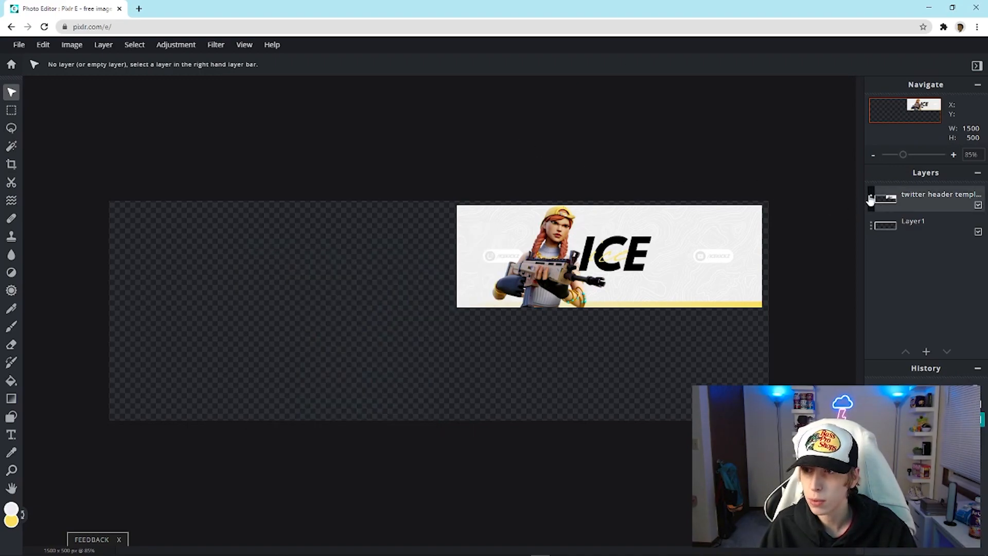
pyautogui.click(871, 198)
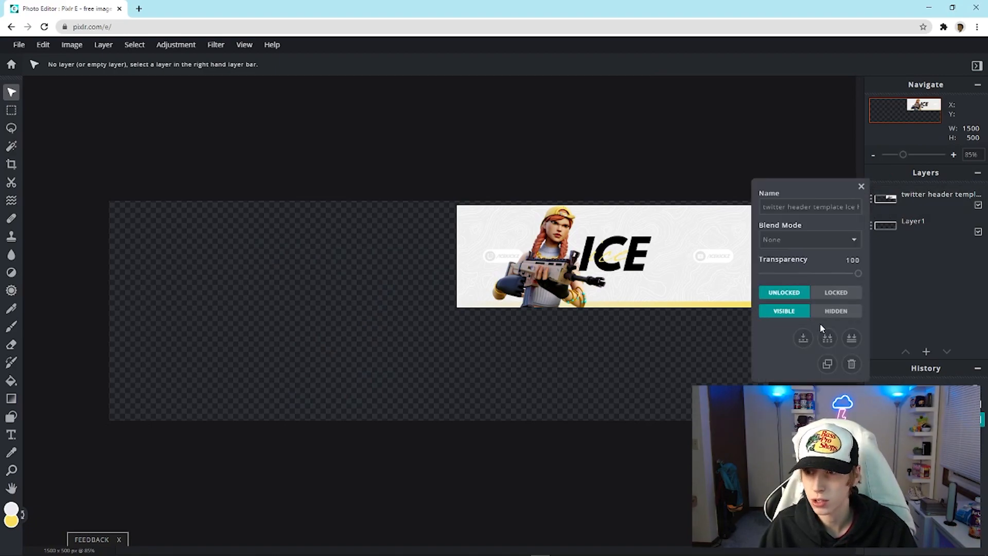
pyautogui.click(836, 311)
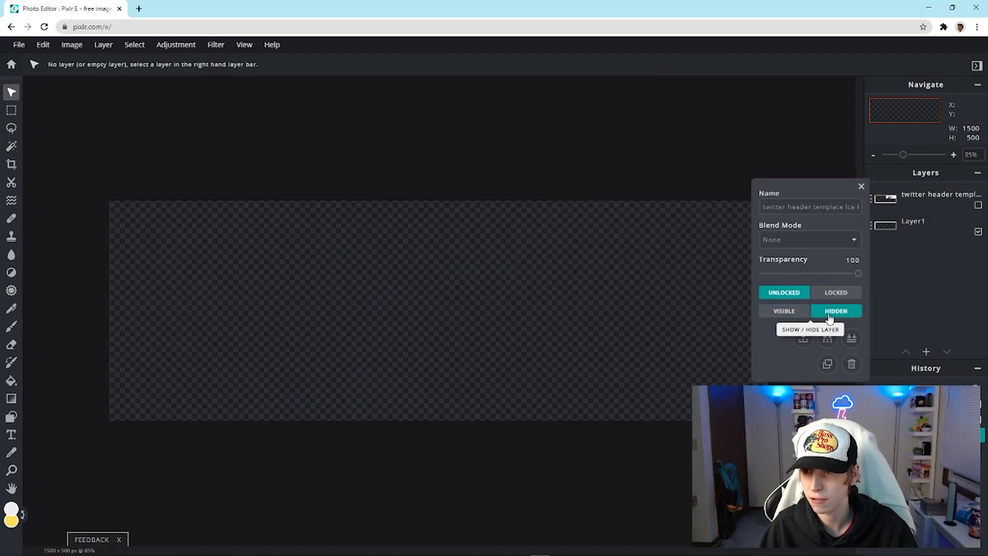
# Step: Select the whole canvas, paint Layer1 entirely light grey with a brush of about 376 px, and deselect
pyautogui.click(12, 110)
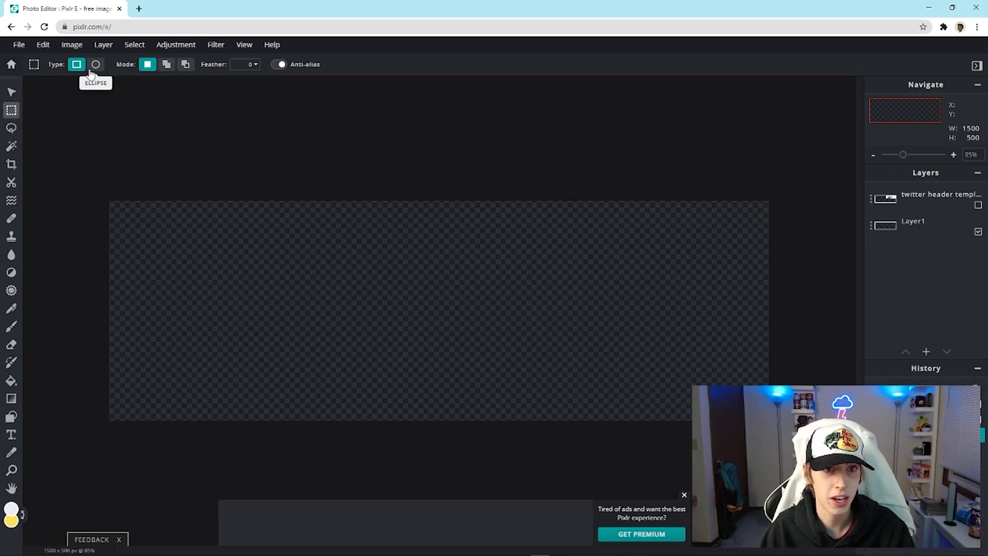
pyautogui.moveTo(89, 187); pyautogui.dragTo(798, 441)
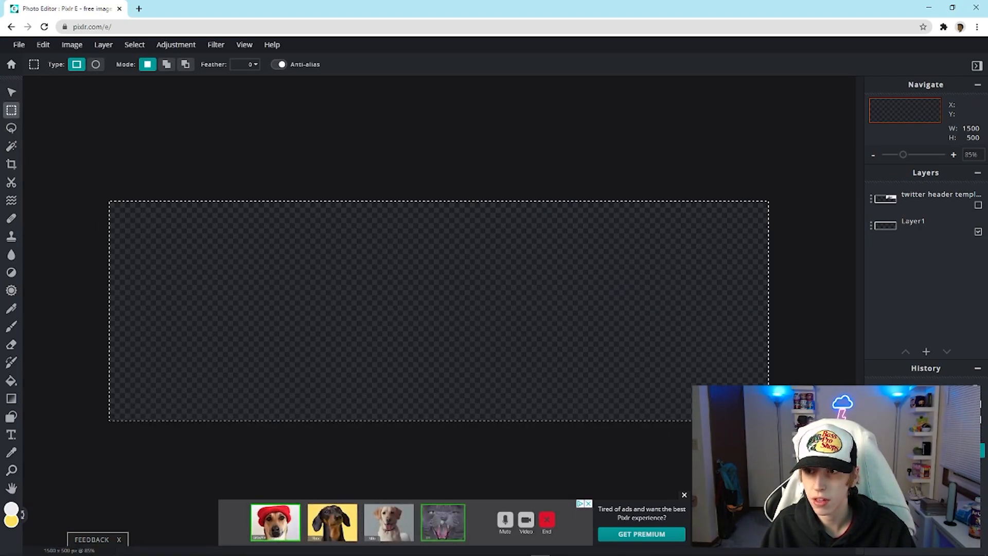
pyautogui.click(11, 326)
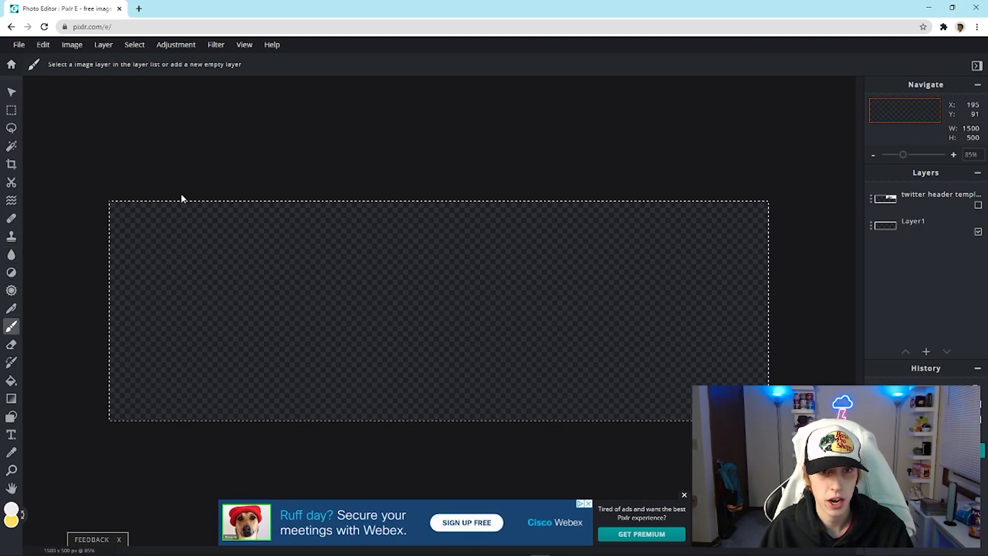
pyautogui.click(921, 224)
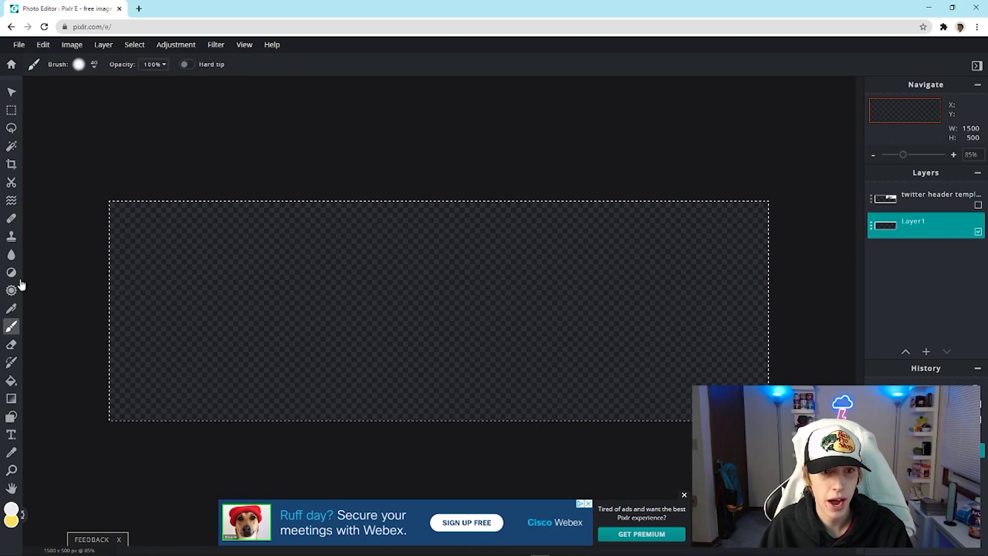
pyautogui.click(95, 67)
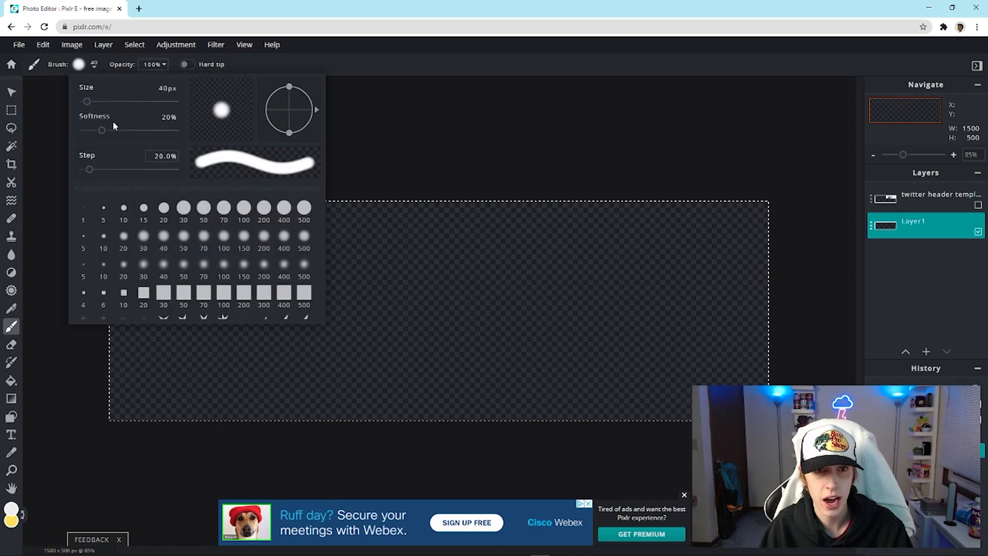
pyautogui.moveTo(88, 101); pyautogui.dragTo(117, 101)
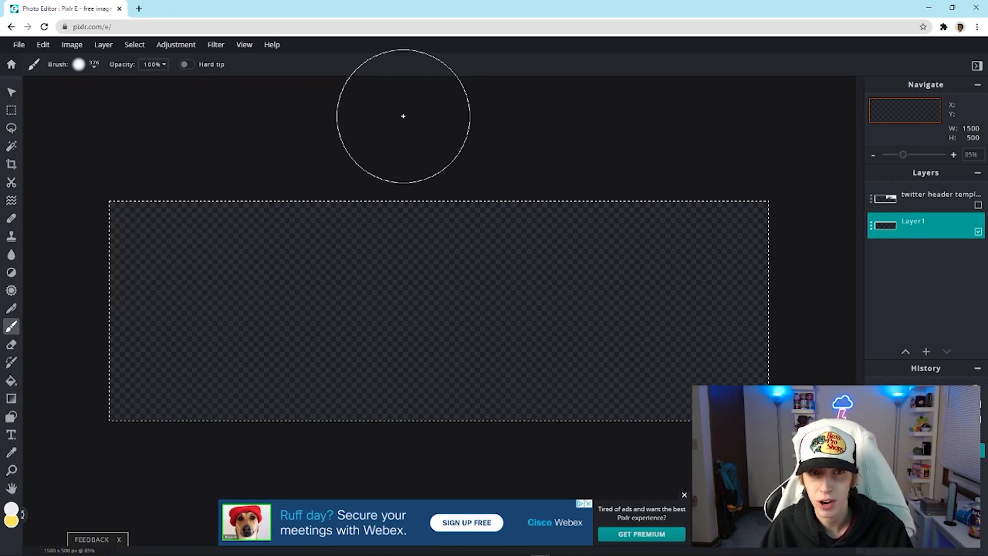
pyautogui.moveTo(227, 274)
pyautogui.mouseDown()
pyautogui.moveTo(124, 254)
pyautogui.moveTo(633, 221)
pyautogui.moveTo(731, 304)
pyautogui.moveTo(578, 467)
pyautogui.moveTo(97, 387)
pyautogui.moveTo(231, 324)
pyautogui.mouseUp()
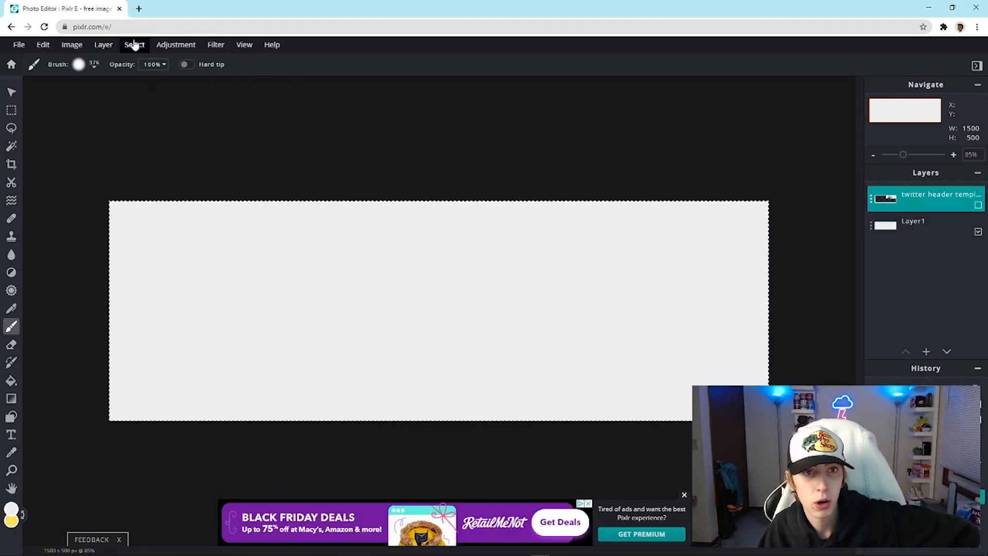
pyautogui.click(134, 46)
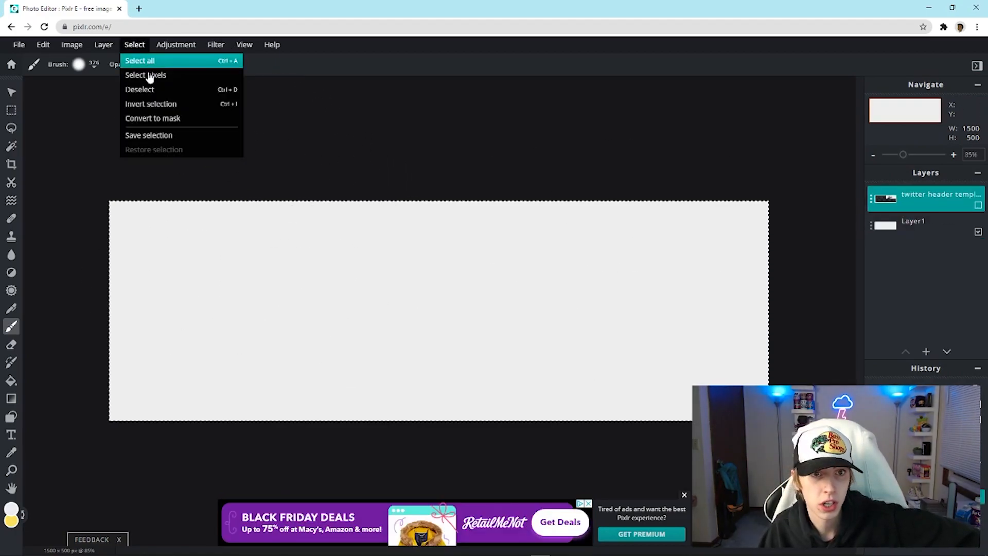
pyautogui.click(160, 90)
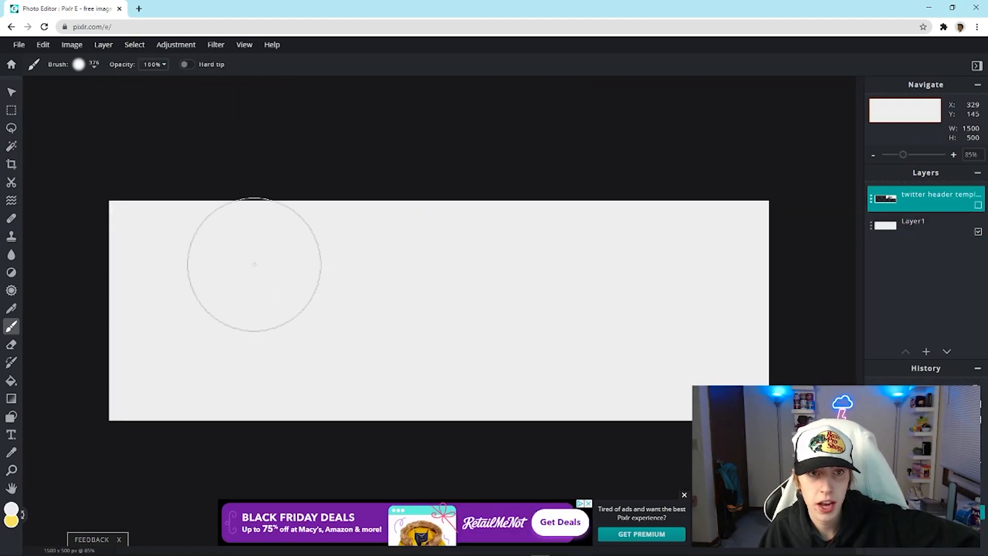
# Step: Add the white topographic png new image as a layer and position its pattern to cover the whole canvas
pyautogui.click(11, 92)
pyautogui.moveTo(1, 122); pyautogui.dragTo(710, 84)
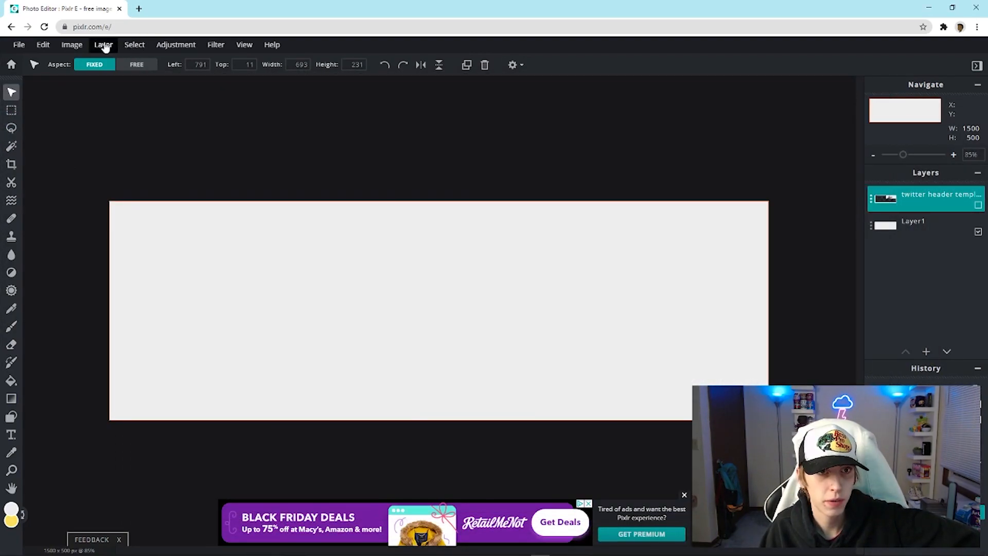
pyautogui.click(104, 47)
pyautogui.click(148, 91)
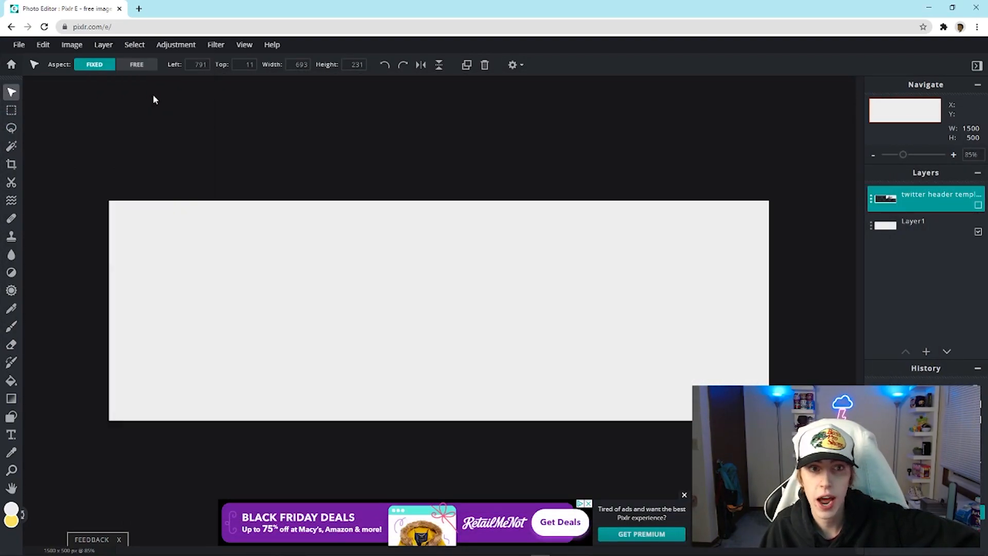
pyautogui.scroll(-15, 304, 174)
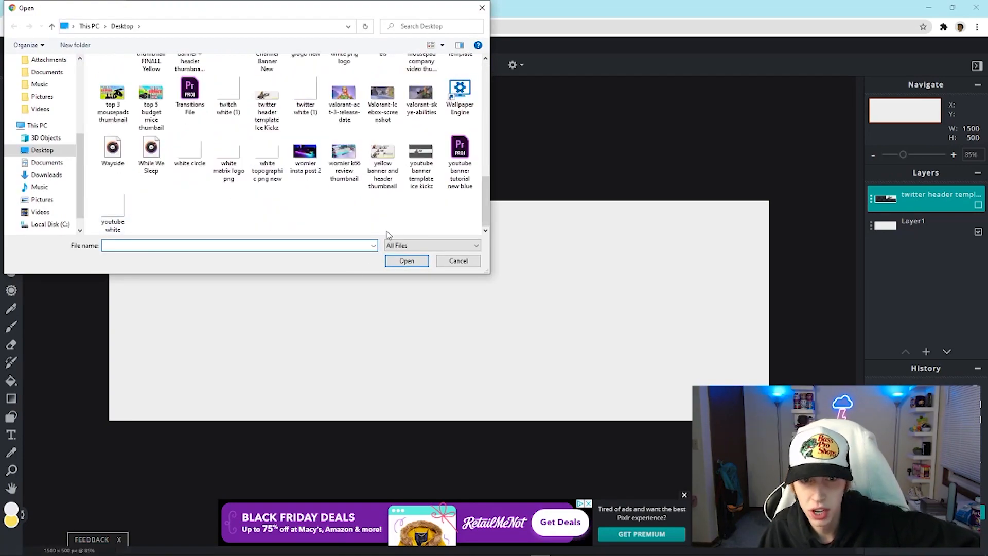
pyautogui.doubleClick(267, 152)
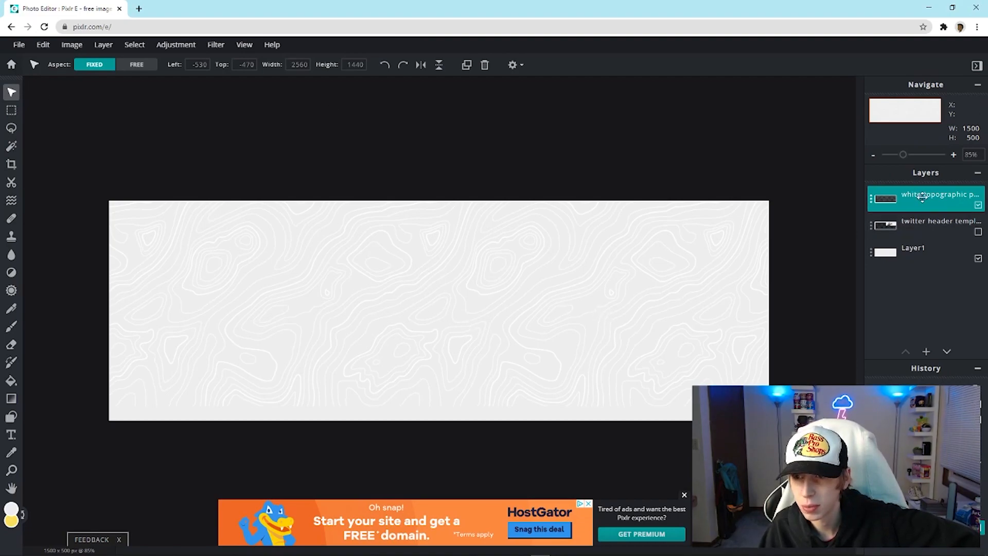
pyautogui.moveTo(276, 285); pyautogui.dragTo(398, 309)
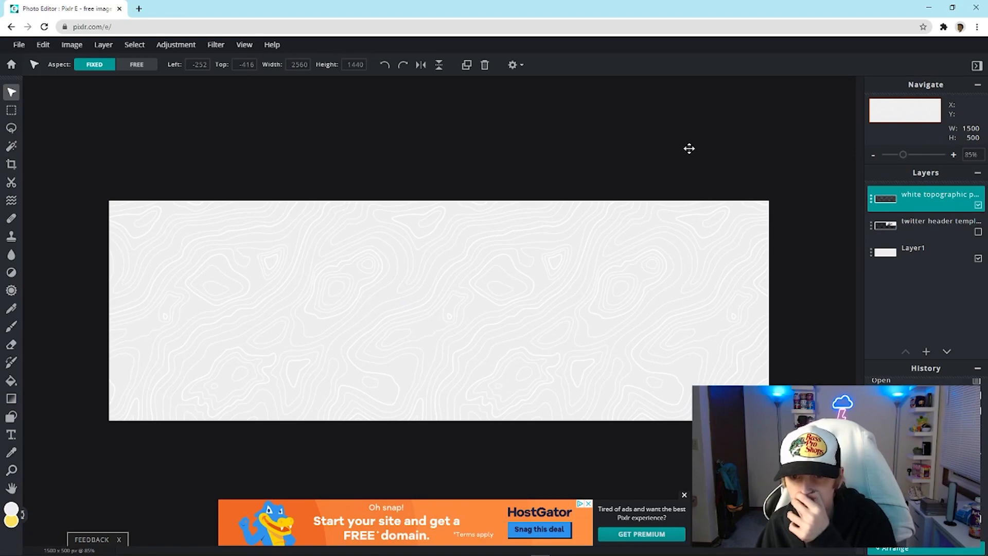
# Step: Place the white topographic layer beneath the template layer and merge it down into Layer1
pyautogui.moveTo(887, 195); pyautogui.dragTo(894, 222)
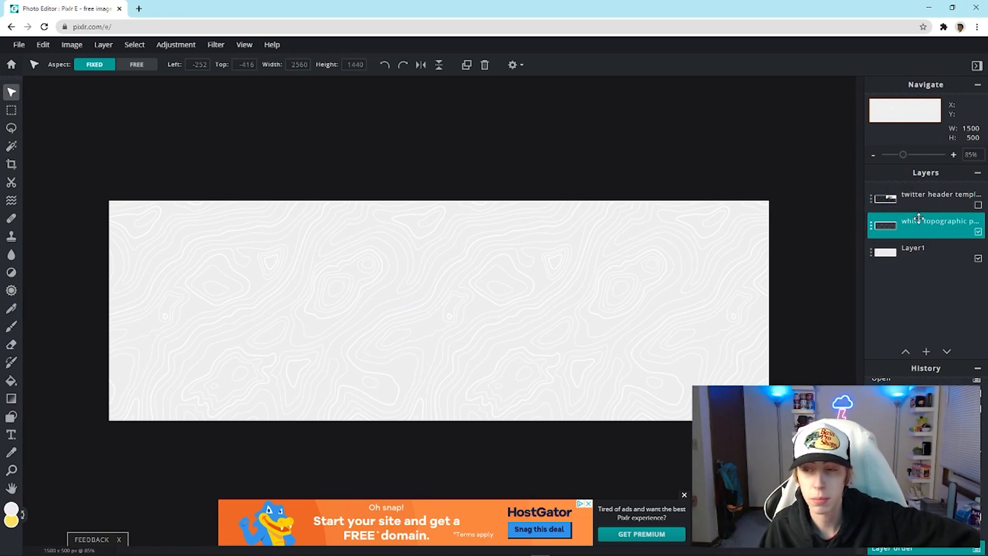
pyautogui.click(921, 252)
pyautogui.click(912, 234)
pyautogui.click(872, 230)
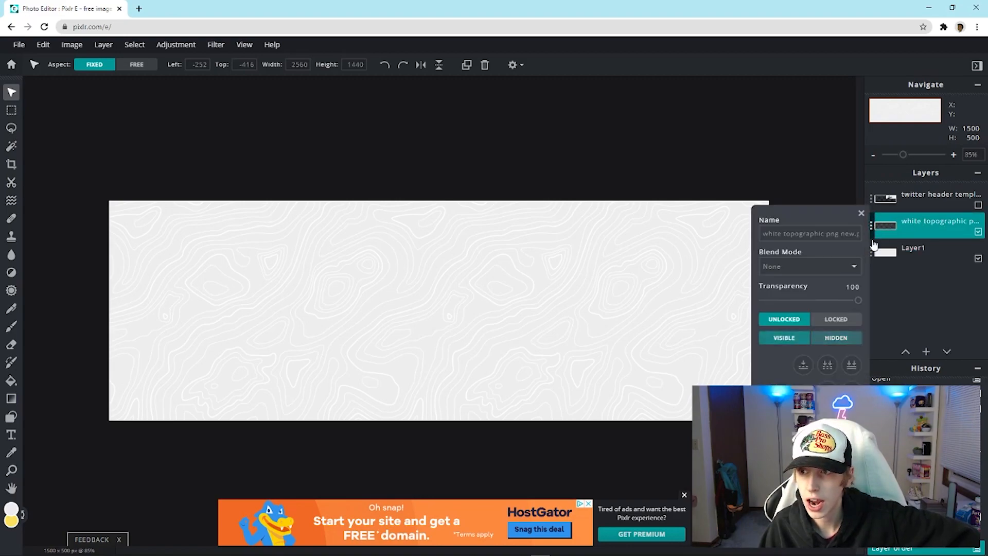
pyautogui.click(802, 365)
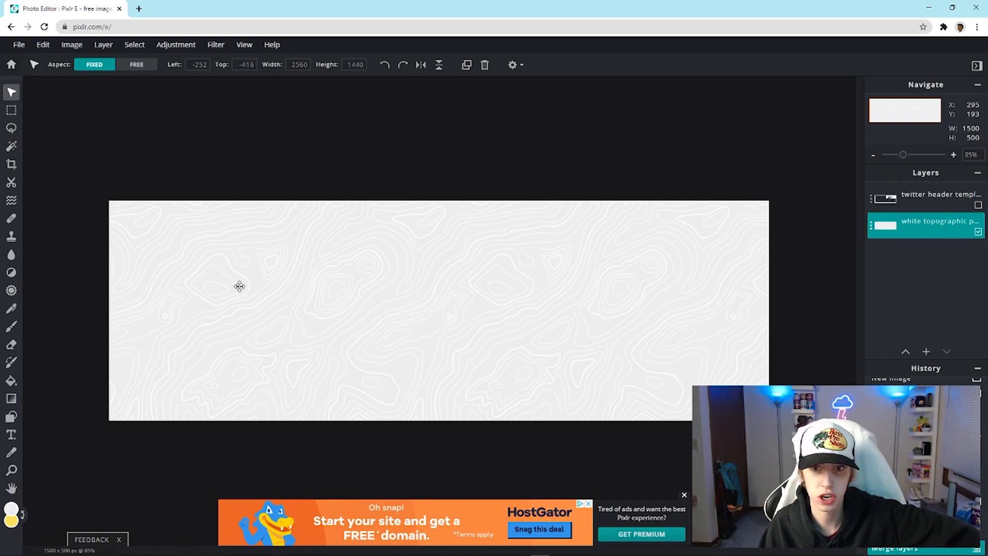
# Step: Try moving the merged background layer across the canvas and undo that move
pyautogui.moveTo(282, 322); pyautogui.dragTo(3, 4)
pyautogui.click(43, 44)
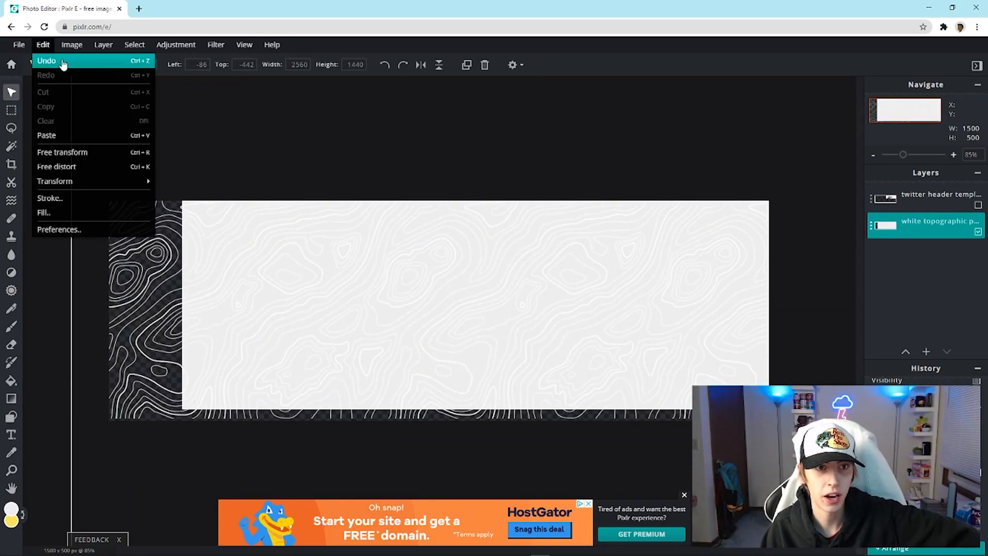
pyautogui.click(63, 63)
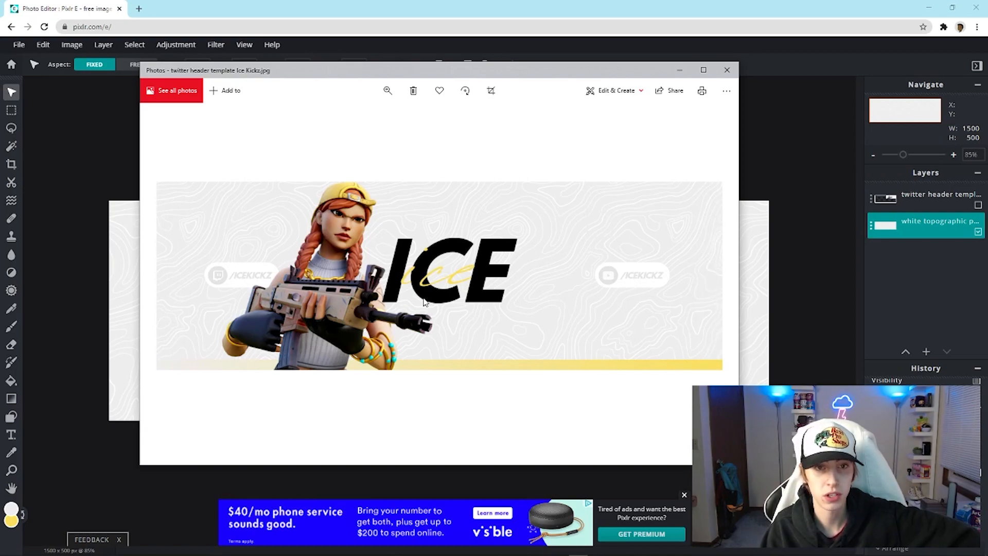
# Step: Check the finished template image for reference and select a full-width strip about 30 px high along the canvas's bottom edge
pyautogui.moveTo(547, 70); pyautogui.dragTo(554, 126)
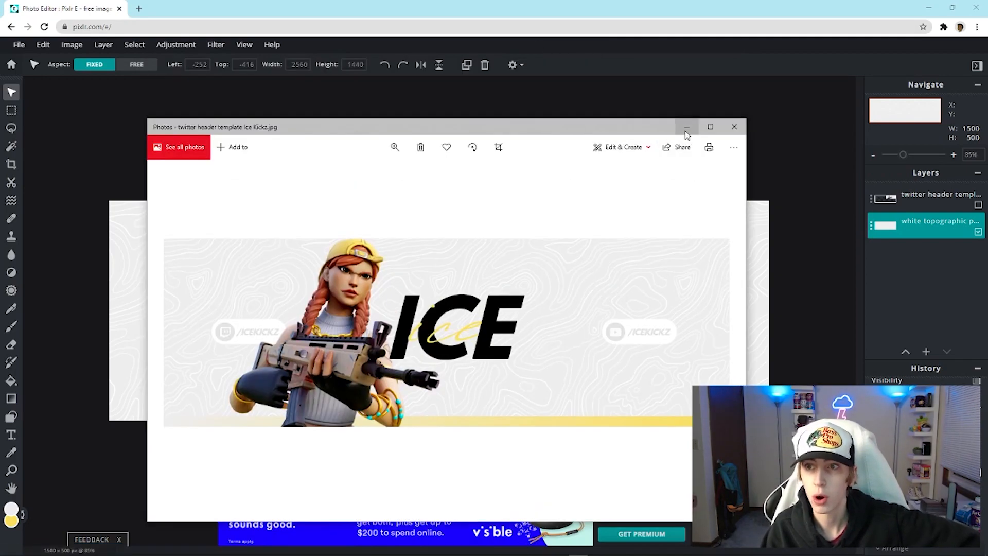
pyautogui.click(688, 129)
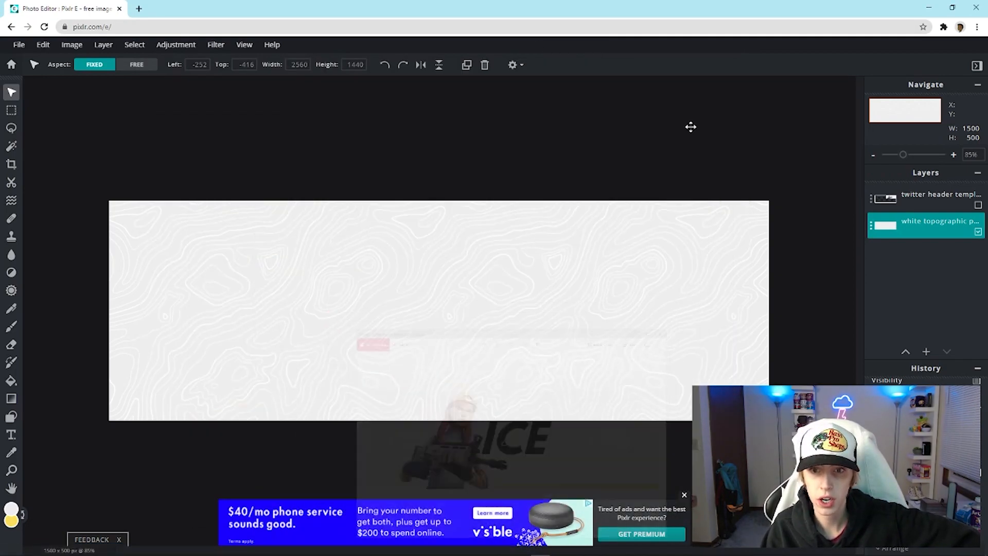
pyautogui.click(10, 112)
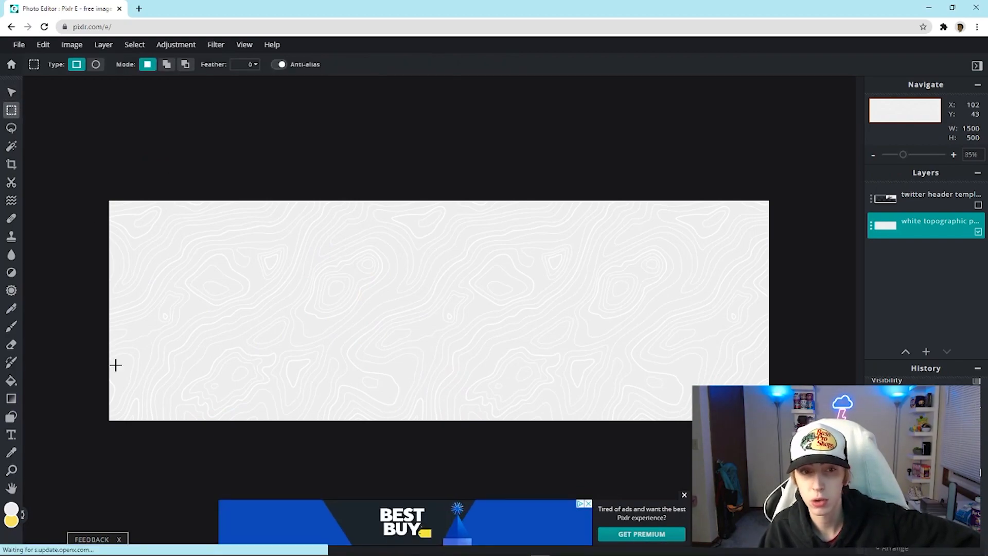
pyautogui.moveTo(102, 408); pyautogui.dragTo(771, 424)
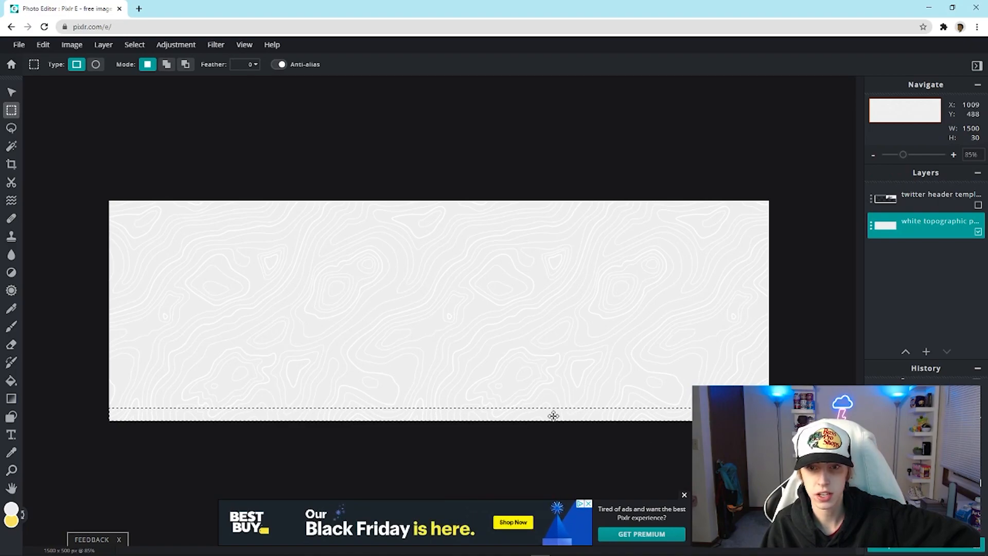
# Step: Set up a linear gradient from light grey #EEEEEE to yellow #FADF5E with both colour stops at 100% opacity
pyautogui.click(13, 401)
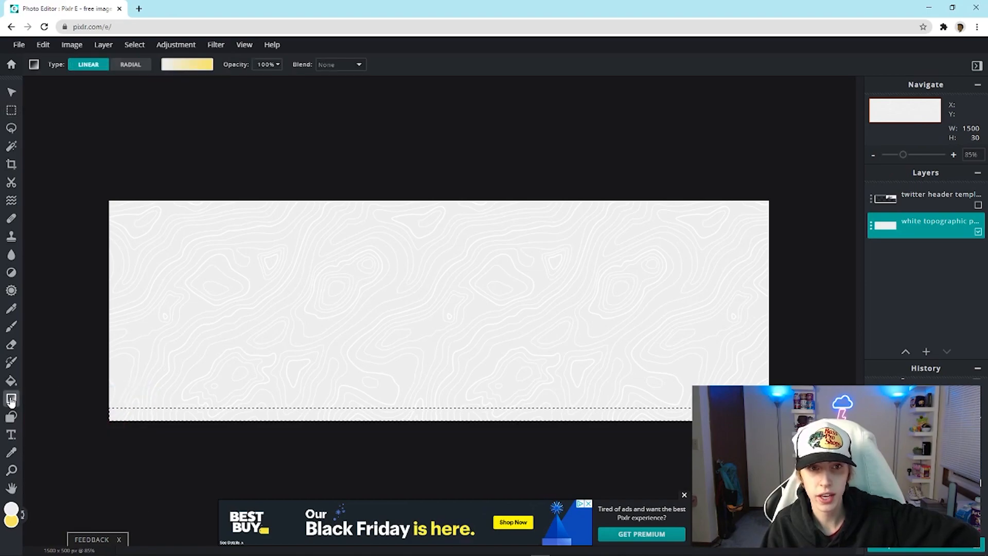
pyautogui.click(167, 65)
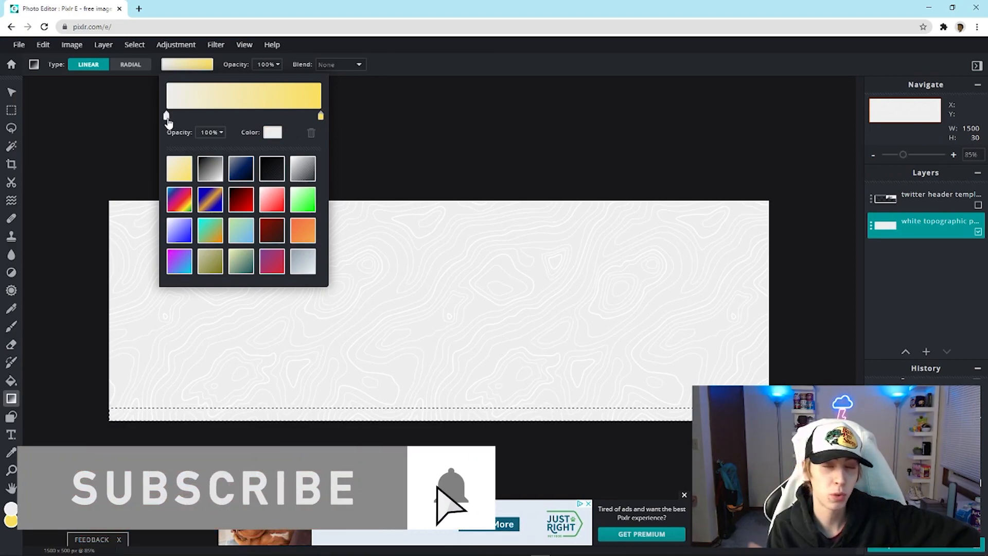
pyautogui.click(321, 116)
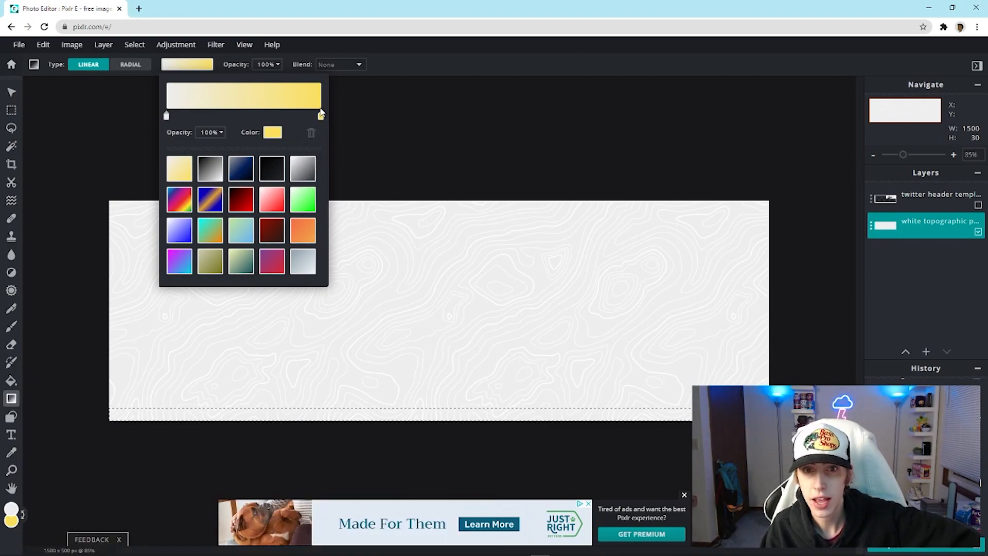
pyautogui.click(165, 117)
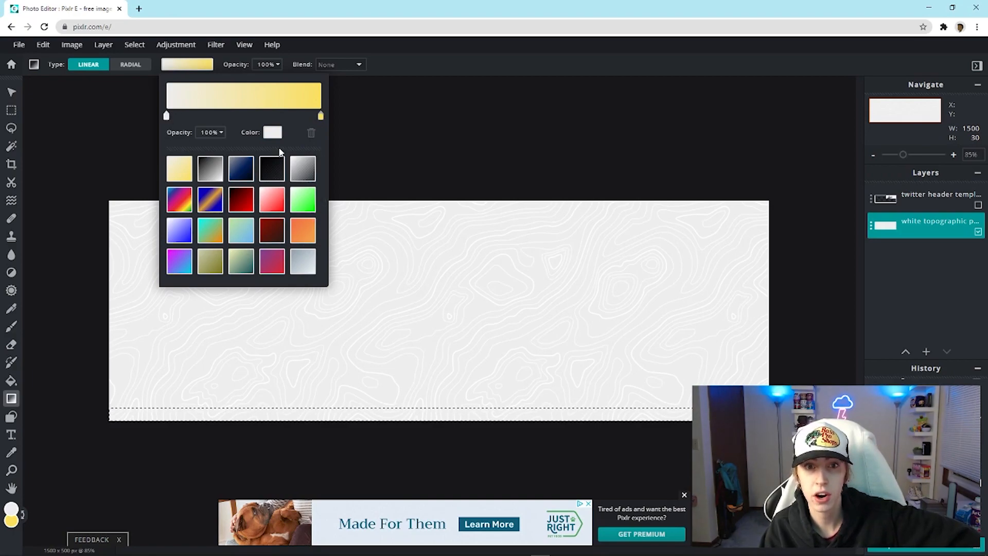
pyautogui.click(272, 133)
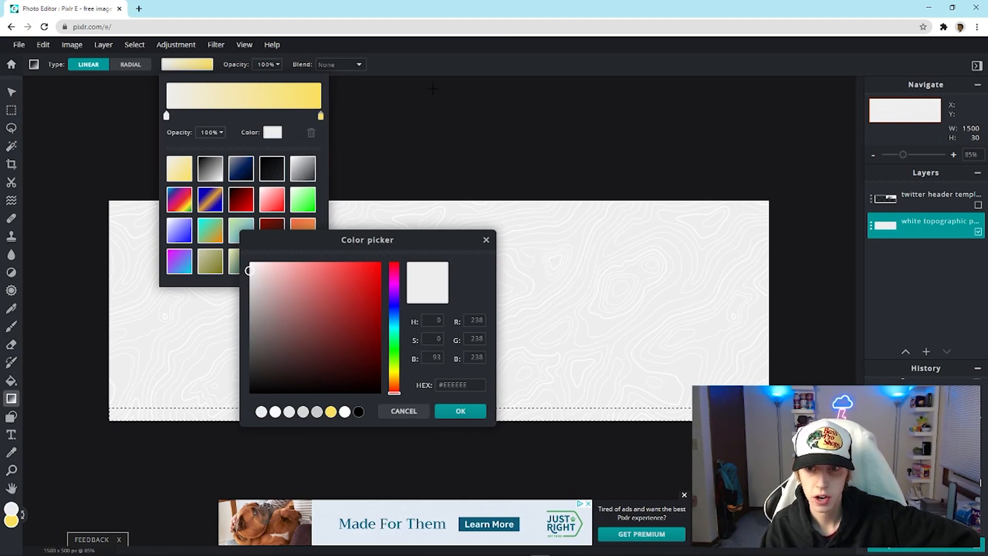
pyautogui.click(462, 411)
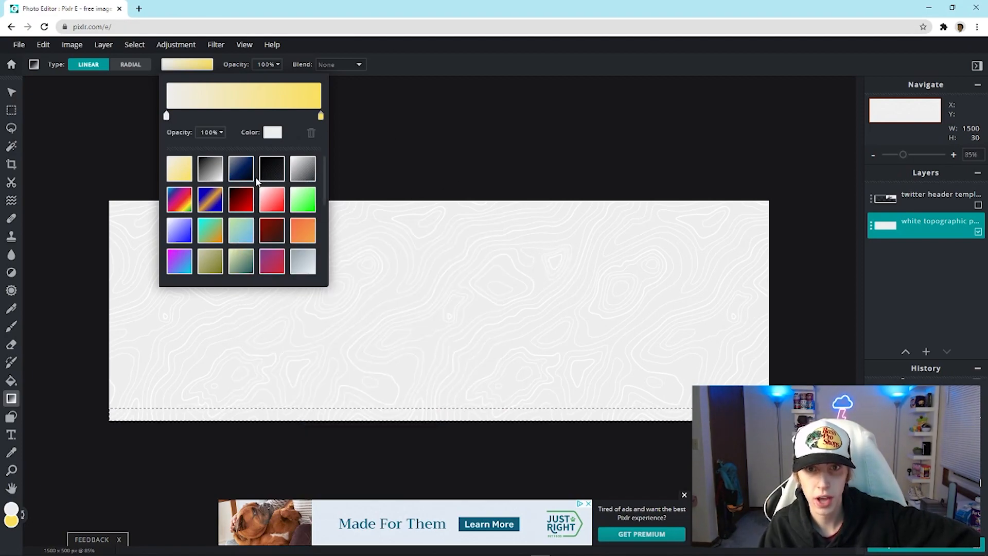
pyautogui.click(320, 116)
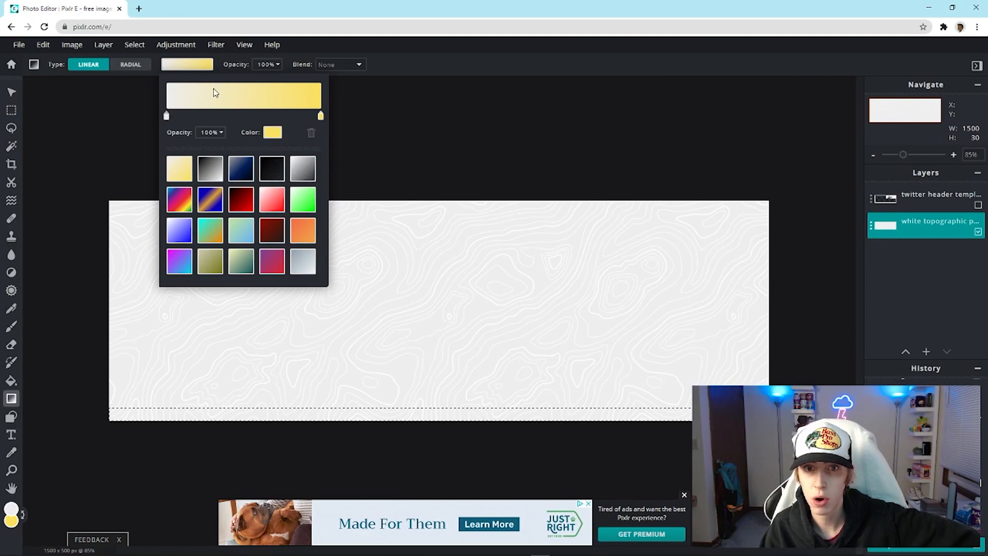
pyautogui.click(273, 133)
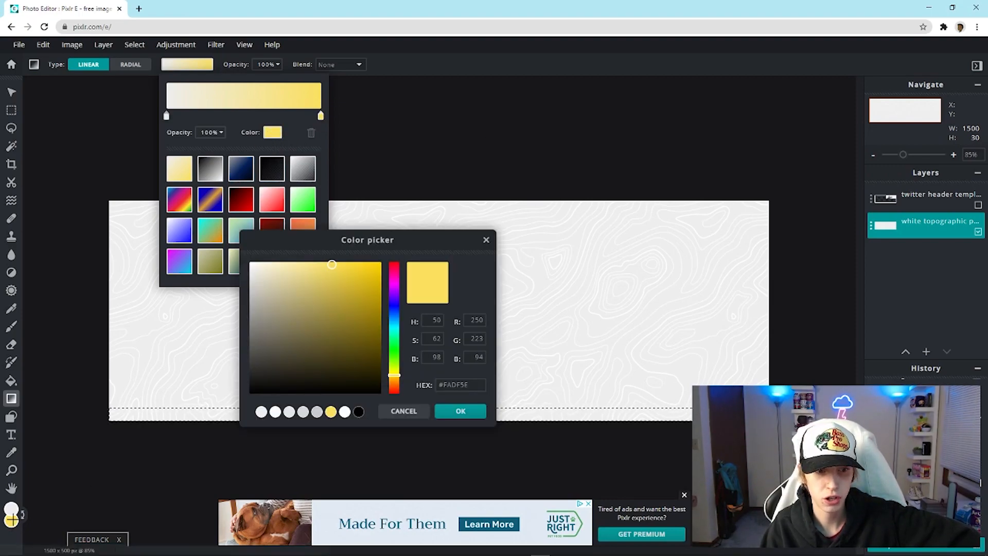
pyautogui.click(453, 412)
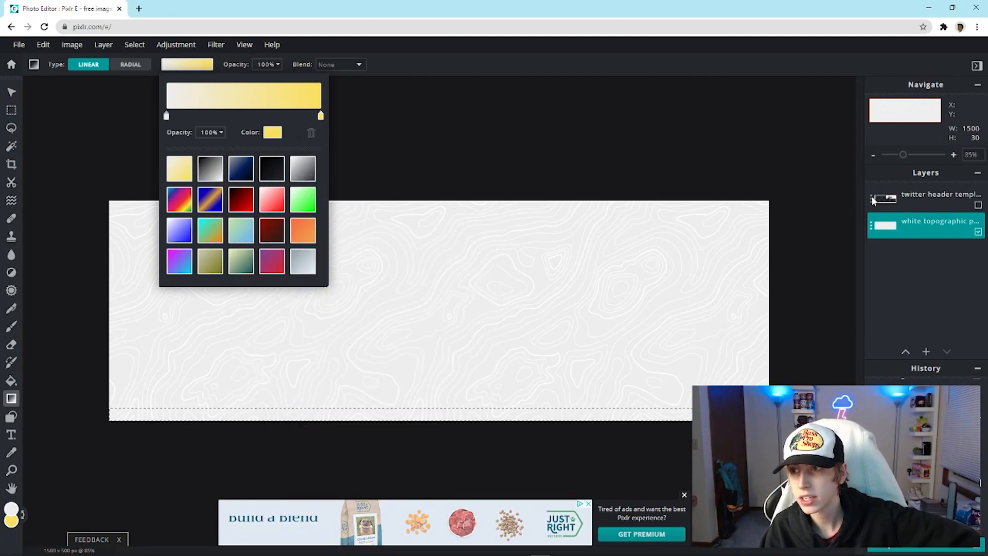
pyautogui.click(418, 63)
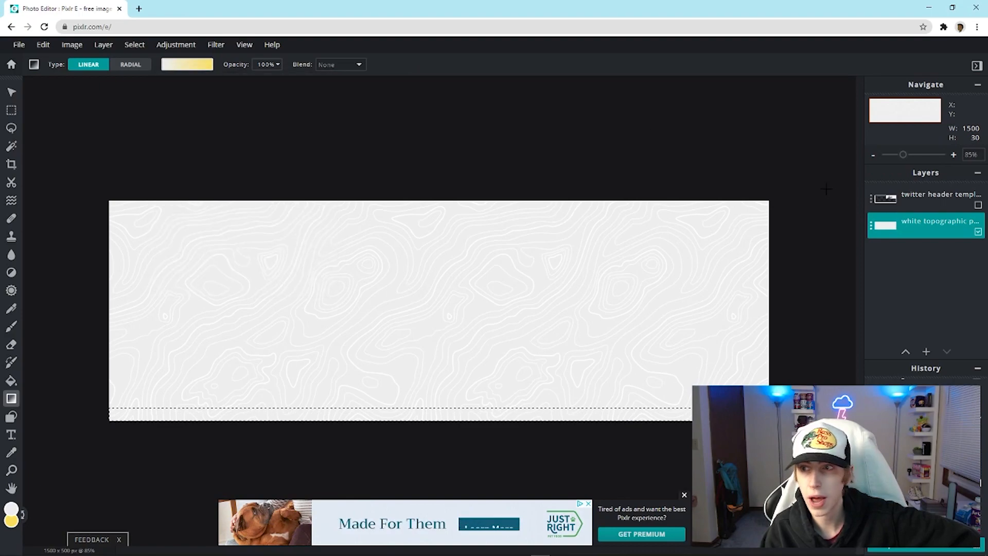
# Step: Show the twitter header template layer and compare its yellow bar with the gradient's yellow colour stop
pyautogui.click(873, 201)
pyautogui.click(784, 312)
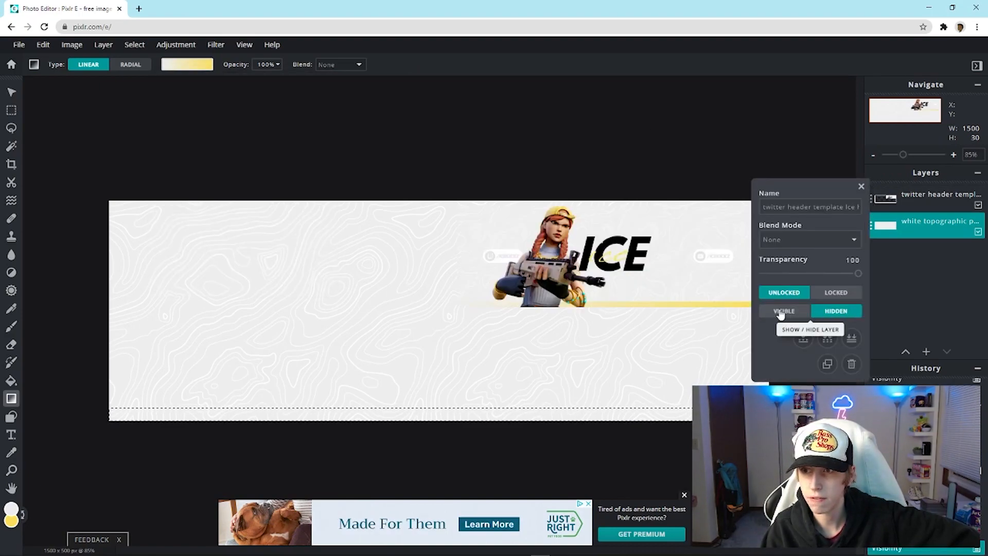
pyautogui.click(861, 186)
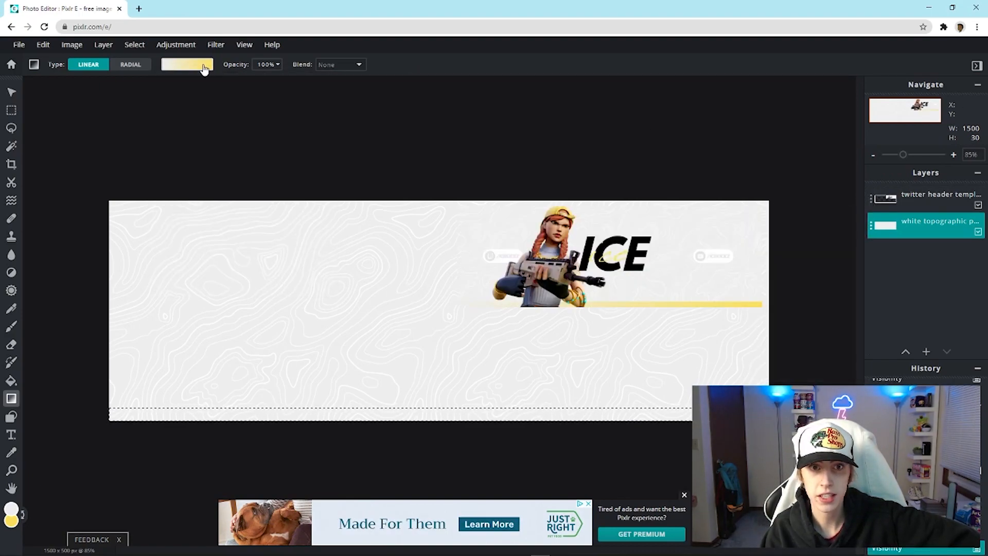
pyautogui.click(203, 67)
pyautogui.click(320, 117)
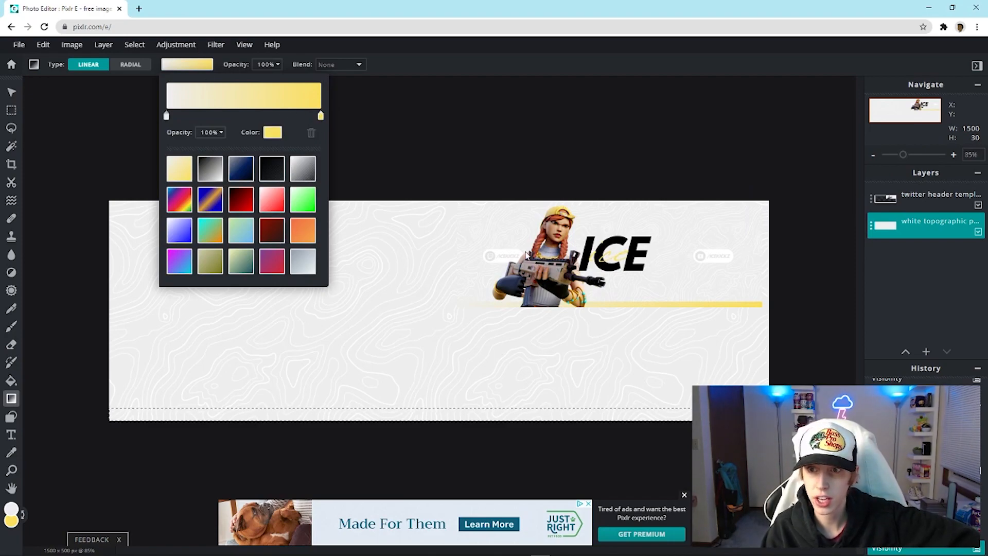
pyautogui.click(273, 133)
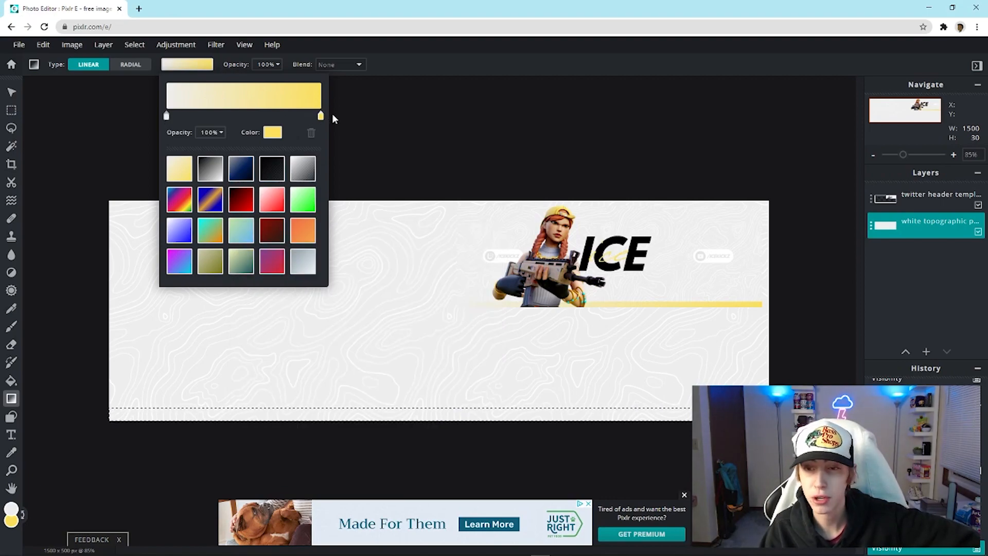
pyautogui.click(408, 65)
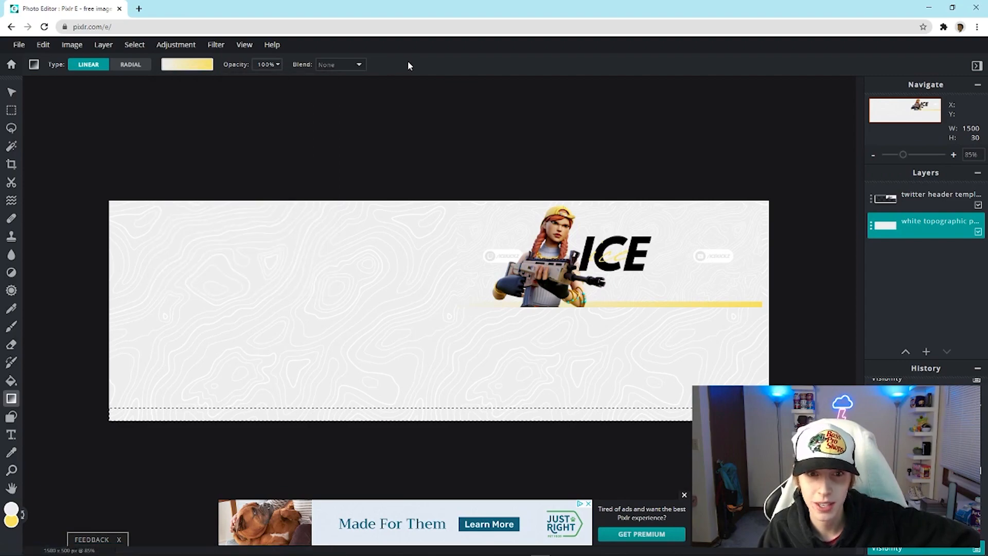
# Step: Fill the selected bottom strip with the gradient, running from grey at its left end to yellow at its right, and deselect it
pyautogui.moveTo(105, 414); pyautogui.dragTo(721, 416)
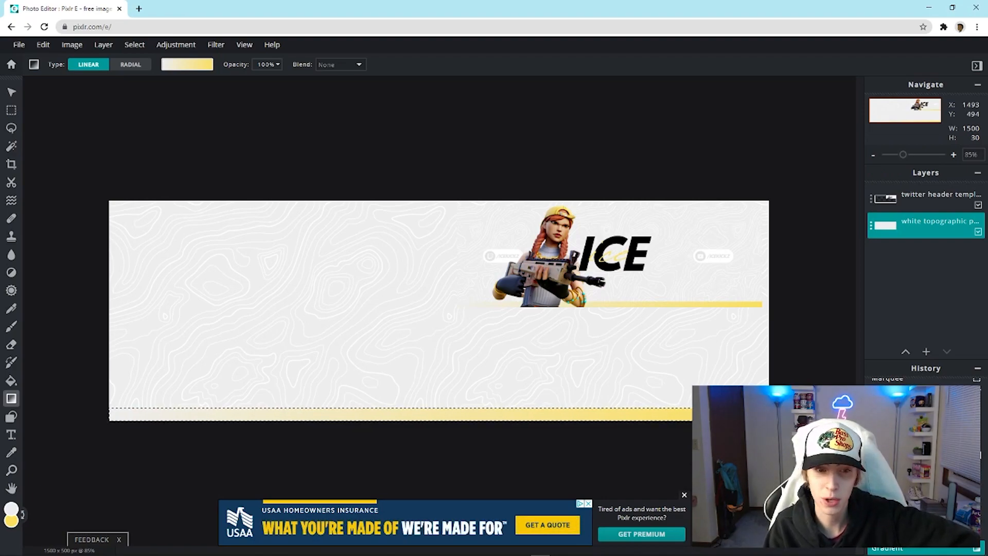
pyautogui.click(134, 45)
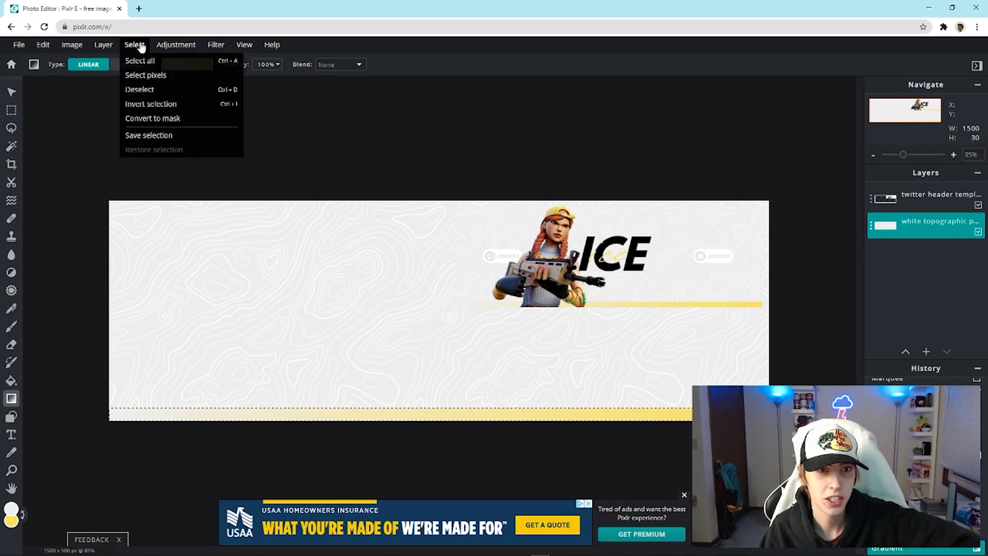
pyautogui.click(141, 88)
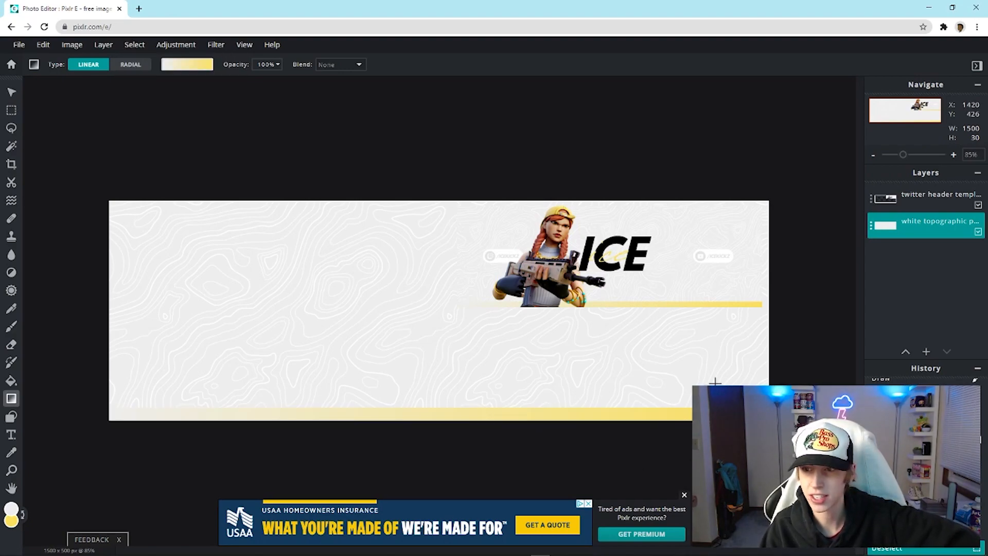
# Step: Hide the twitter header template layer and check the finished template image for the text design
pyautogui.click(871, 198)
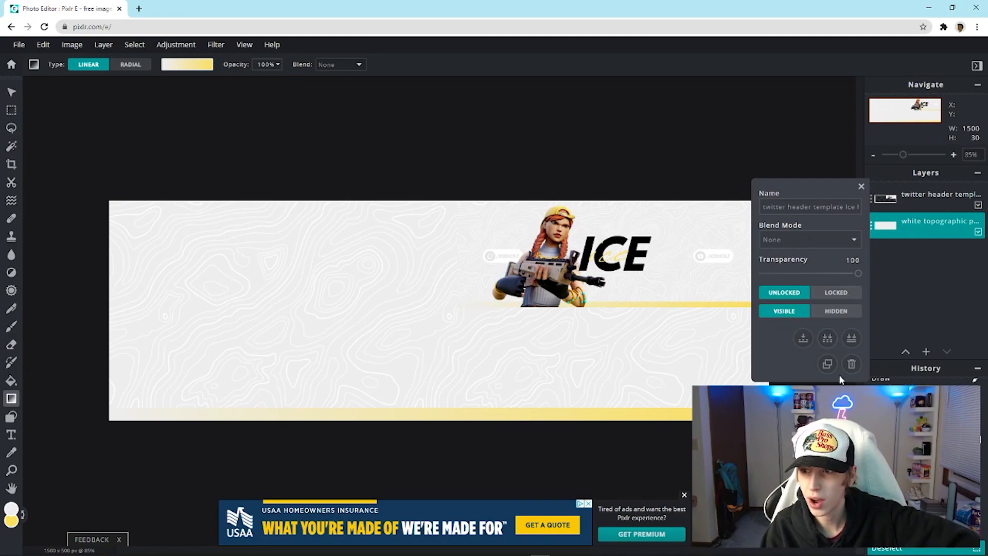
pyautogui.click(835, 311)
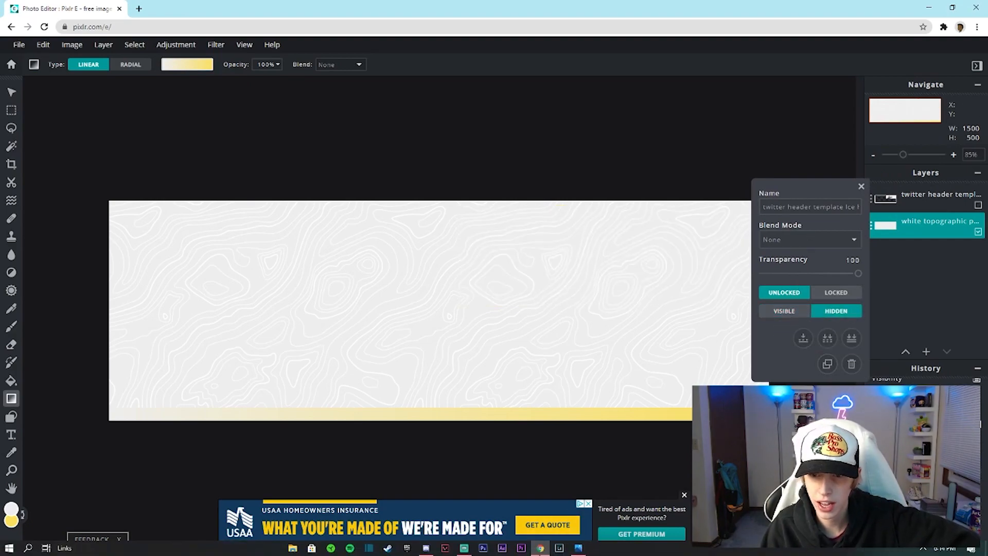
pyautogui.moveTo(0, 110); pyautogui.dragTo(511, 87)
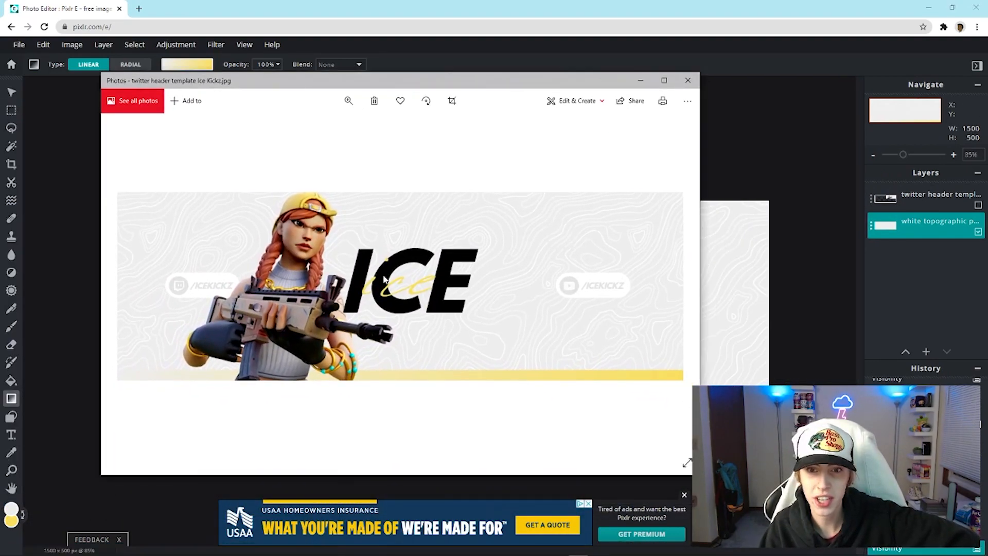
pyautogui.moveTo(528, 82); pyautogui.dragTo(0, 103)
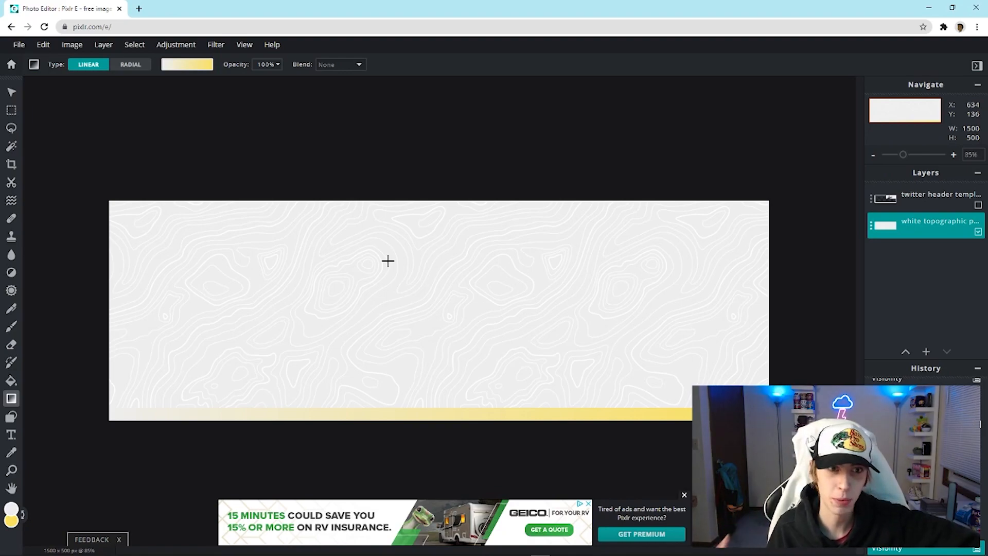
# Step: Add a new text layer over the background and set its text colour to black
pyautogui.click(11, 435)
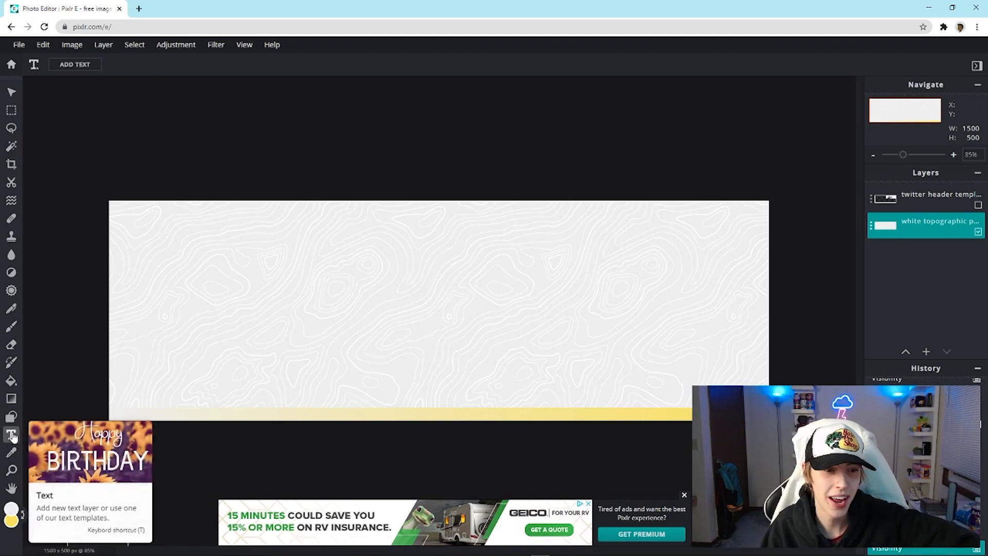
pyautogui.click(384, 320)
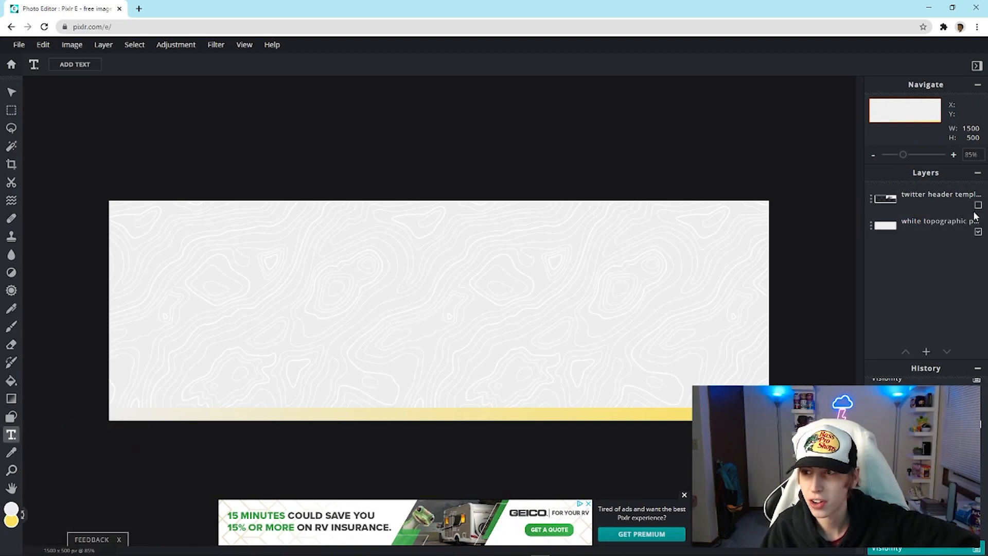
pyautogui.click(352, 321)
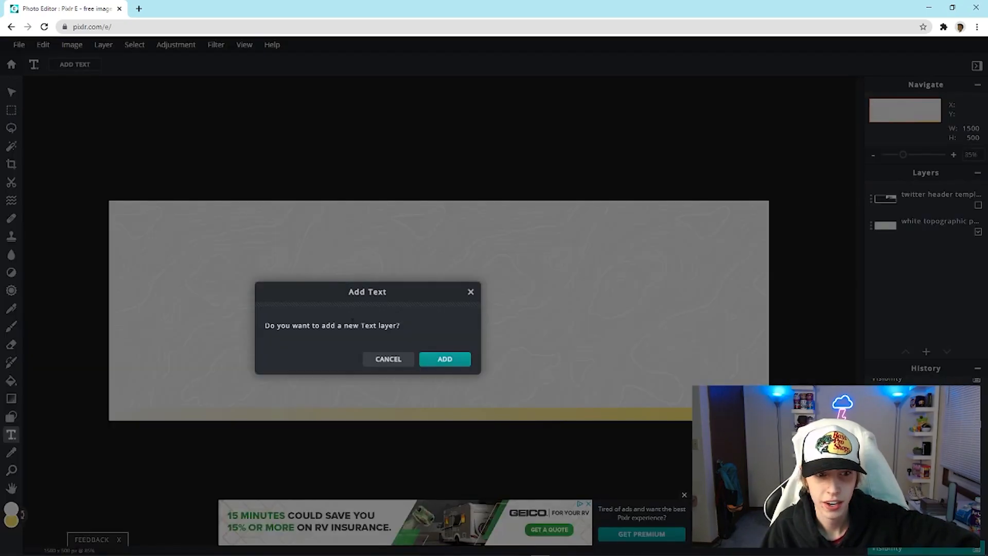
pyautogui.click(445, 359)
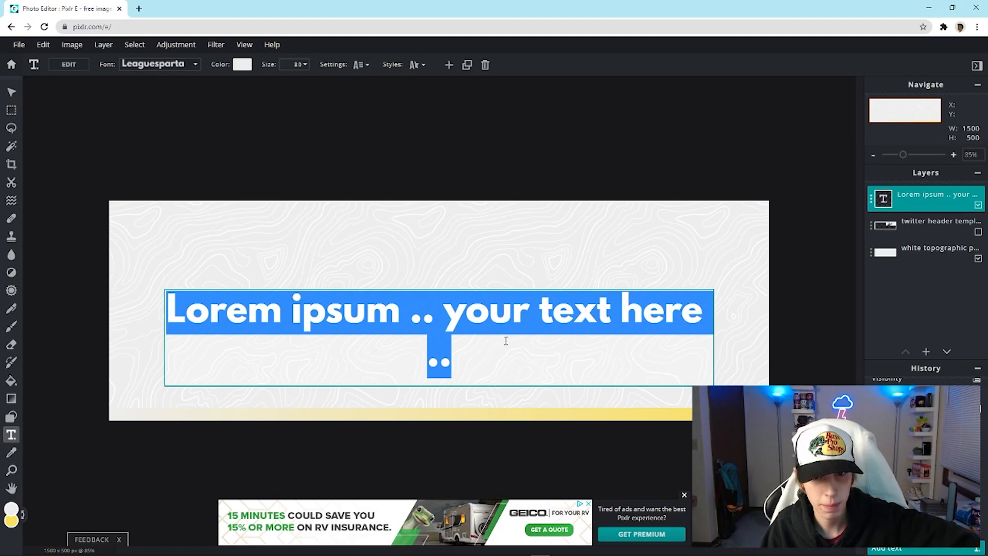
pyautogui.click(240, 63)
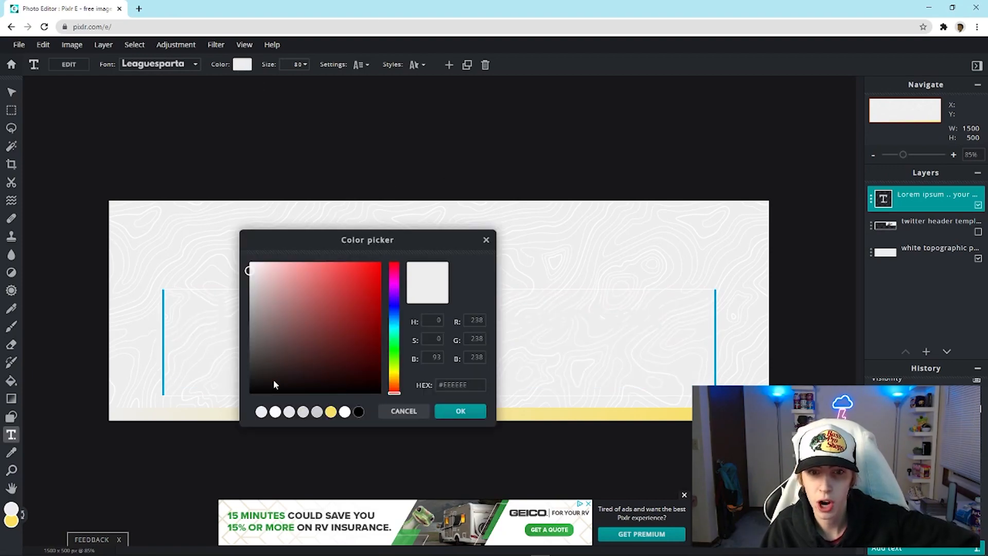
pyautogui.click(460, 411)
# Step: Make the text layer italic and replace its placeholder wording with ICE
pyautogui.doubleClick(534, 341)
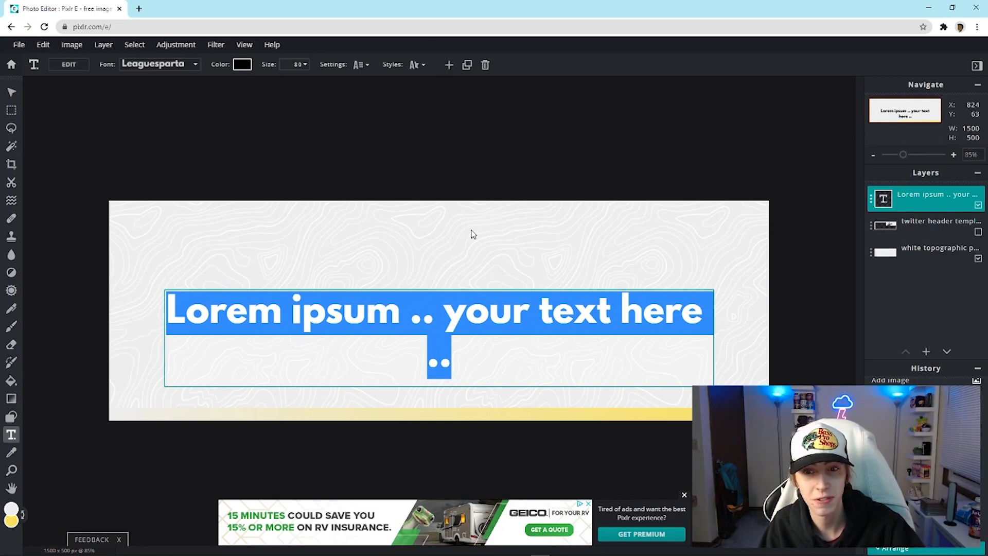
pyautogui.click(360, 65)
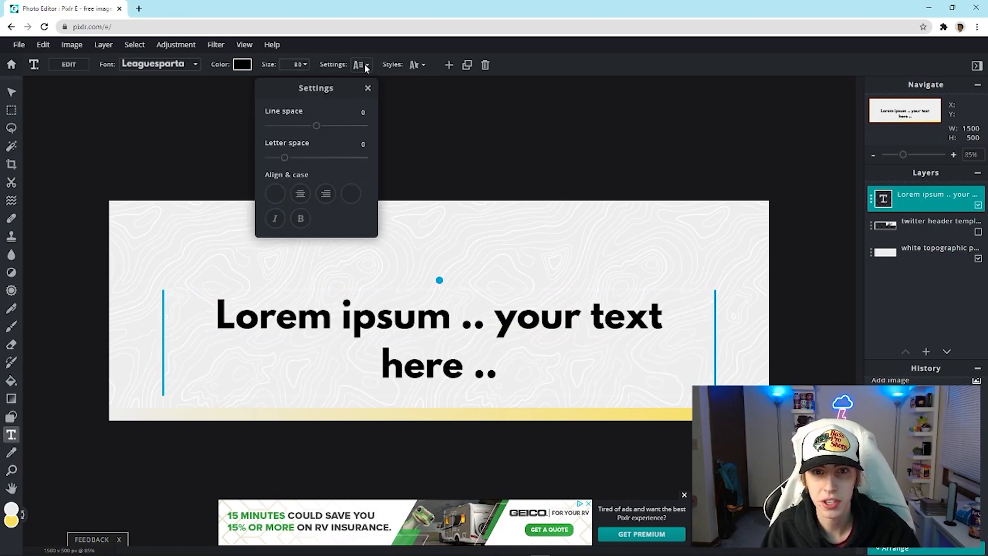
pyautogui.click(275, 218)
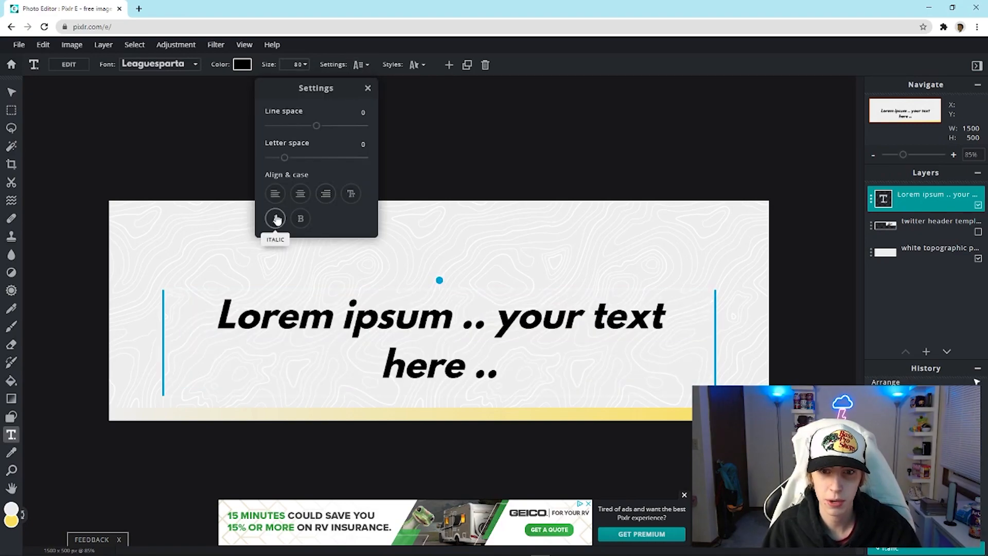
pyautogui.doubleClick(495, 364)
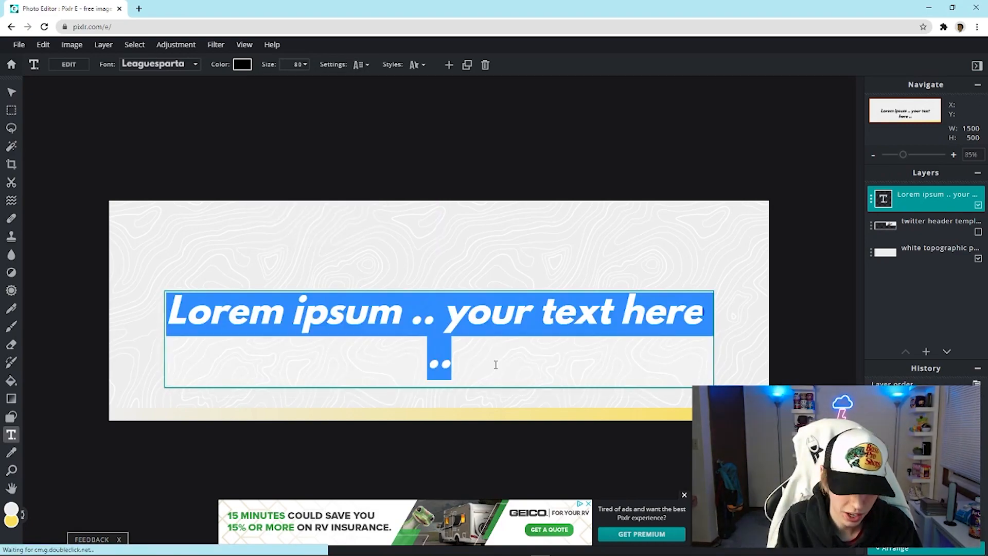
pyautogui.write('ICE')
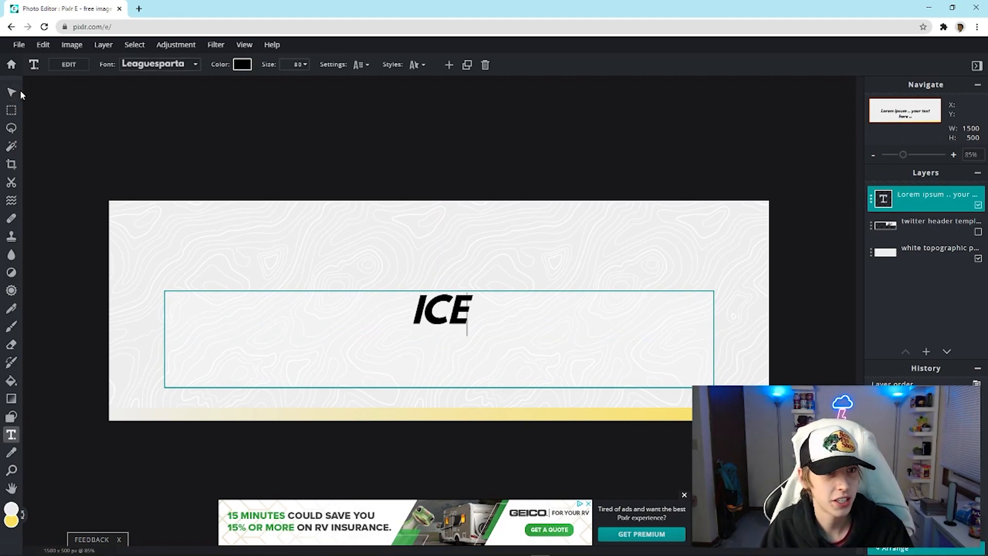
# Step: Look through the ICE text's style options and try the letter spacing, returning it to 0
pyautogui.click(415, 65)
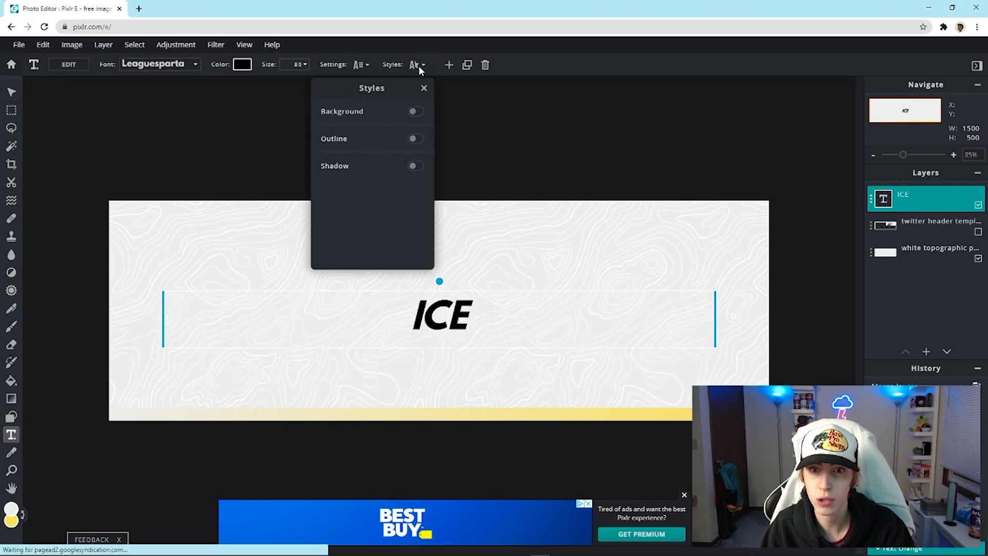
pyautogui.click(354, 64)
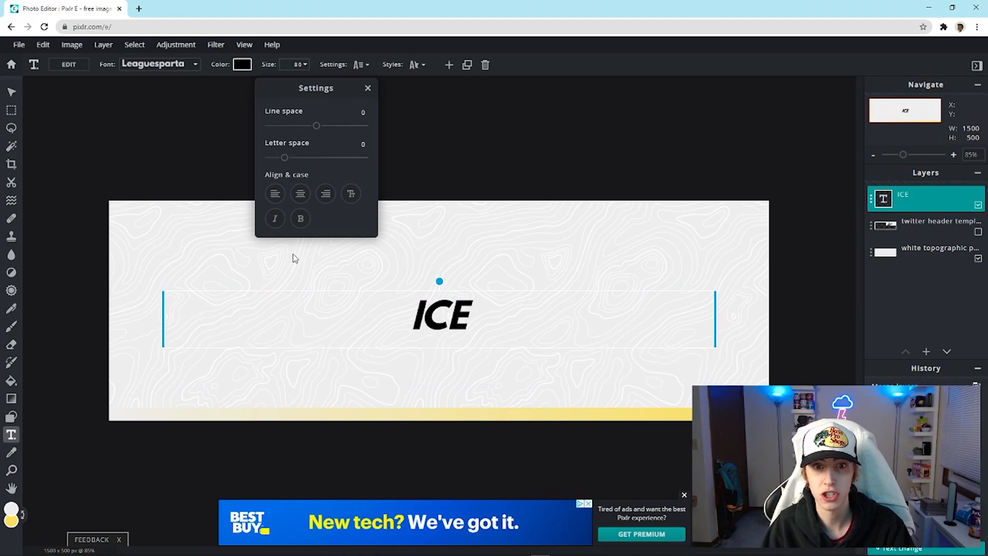
pyautogui.moveTo(294, 158)
pyautogui.mouseDown()
pyautogui.moveTo(314, 160)
pyautogui.moveTo(285, 163)
pyautogui.mouseUp()
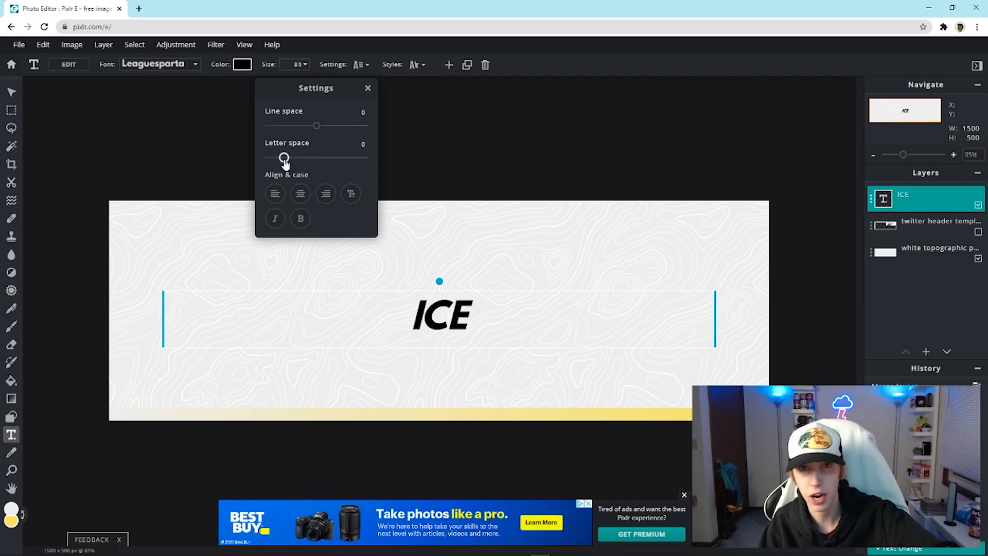
# Step: Set the ICE text size to 192 and move it to the centre of the header
pyautogui.click(304, 64)
pyautogui.moveTo(229, 83); pyautogui.dragTo(238, 86)
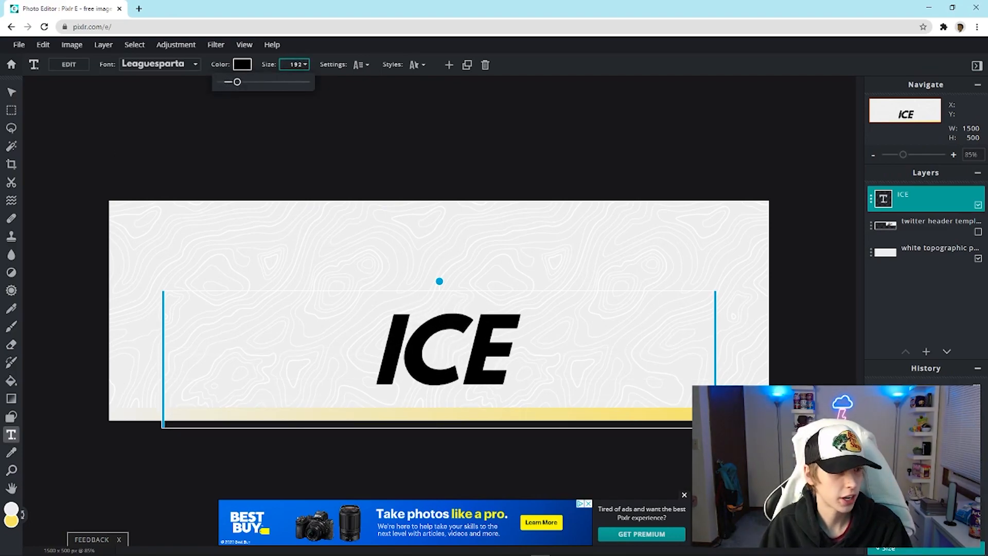
pyautogui.moveTo(481, 357); pyautogui.dragTo(471, 311)
pyautogui.click(618, 132)
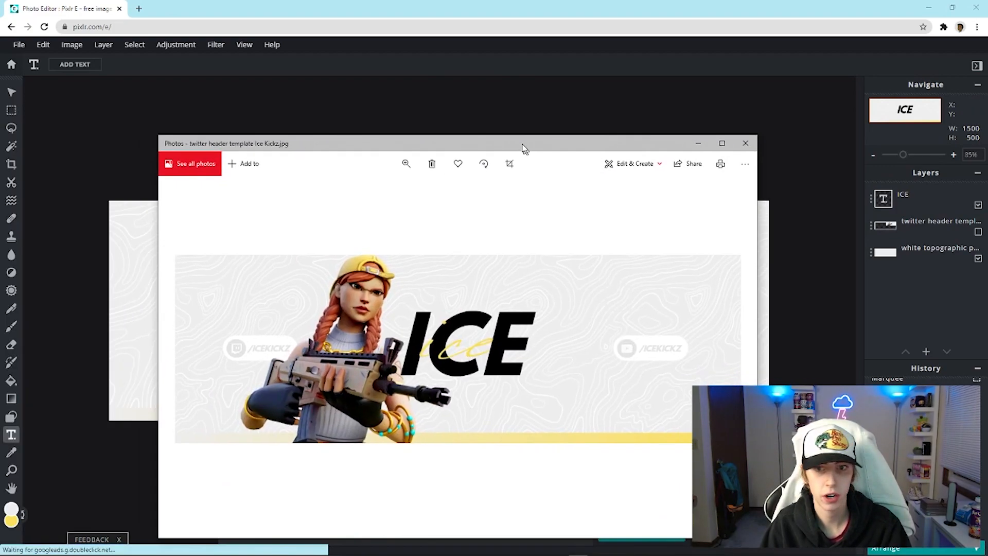
# Step: Check the finished template image, then add a second text layer in the Handletters script font
pyautogui.moveTo(523, 148); pyautogui.dragTo(487, 120)
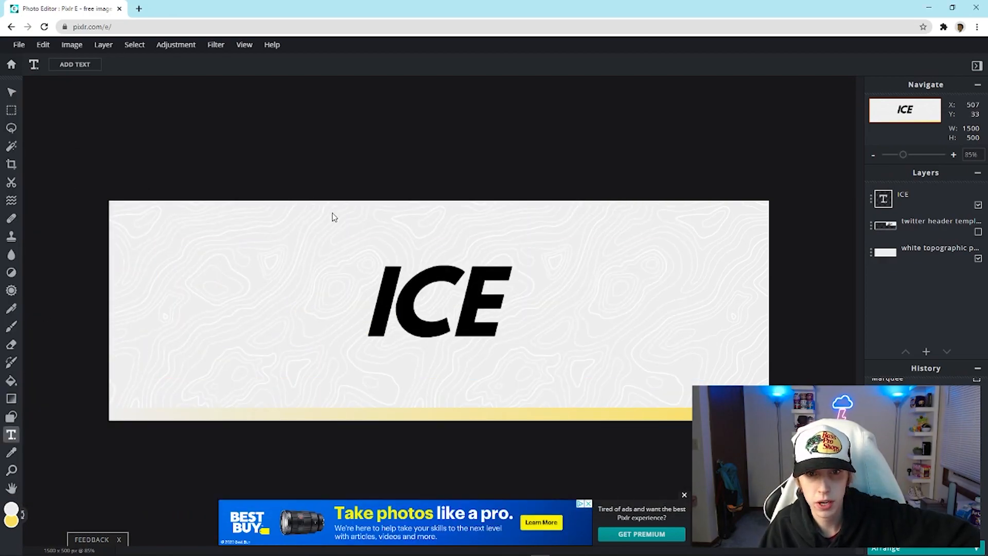
pyautogui.click(471, 227)
pyautogui.click(461, 361)
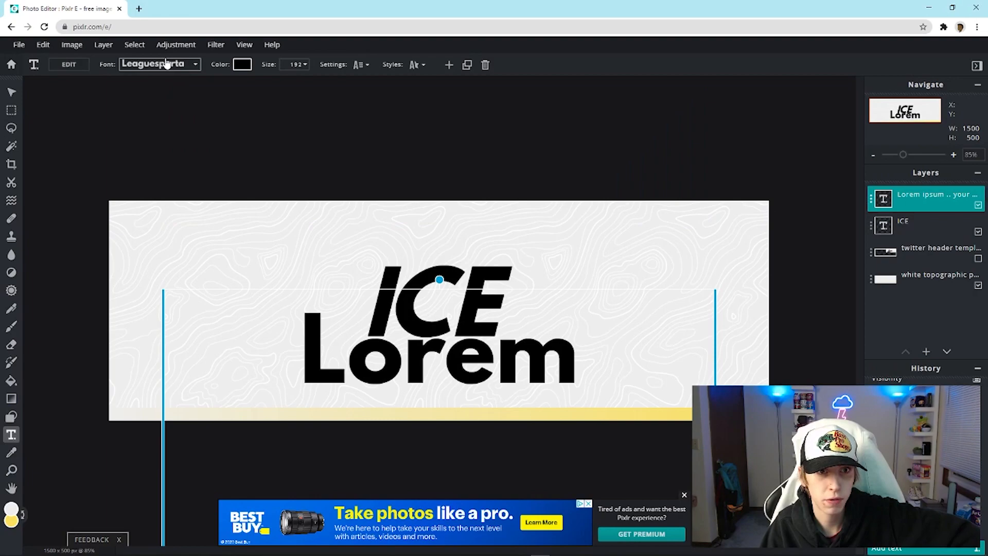
pyautogui.click(174, 65)
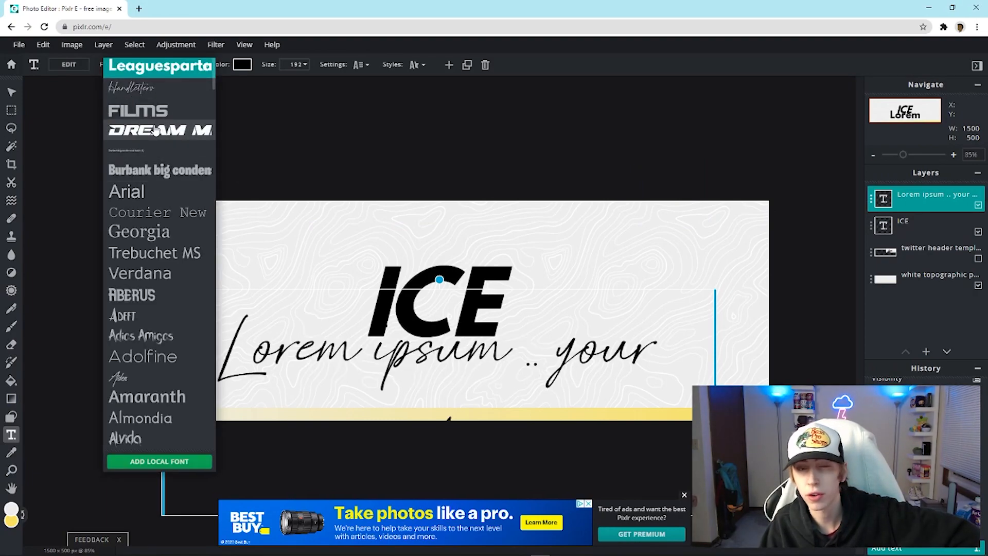
pyautogui.click(147, 88)
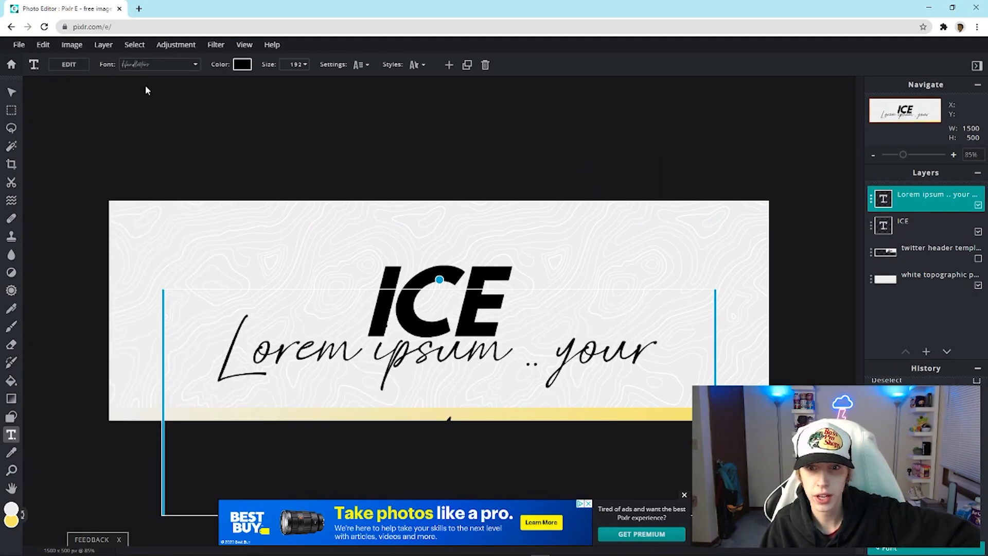
# Step: Replace the script placeholder with ice in yellow #FADF60 and place it over the black ICE
pyautogui.doubleClick(556, 369)
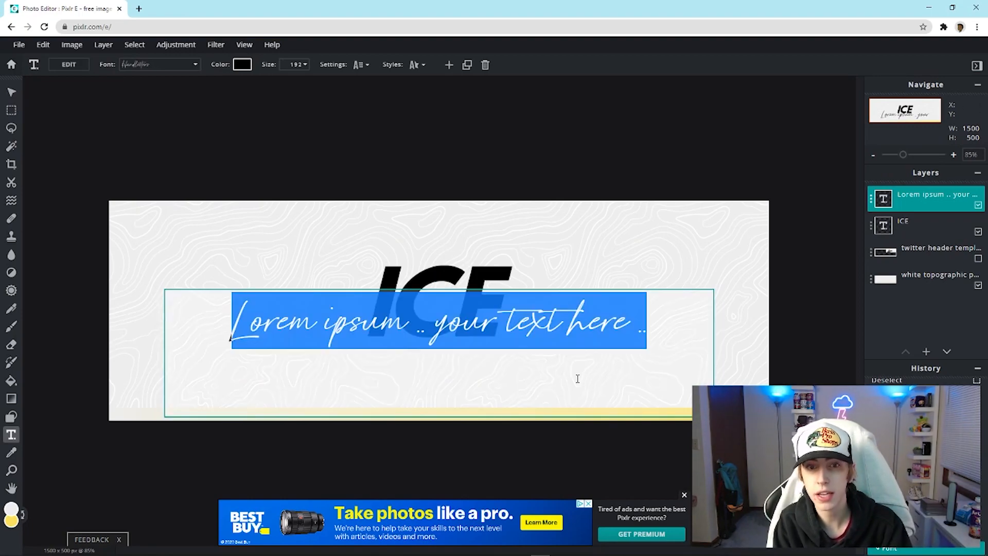
pyautogui.write('i')
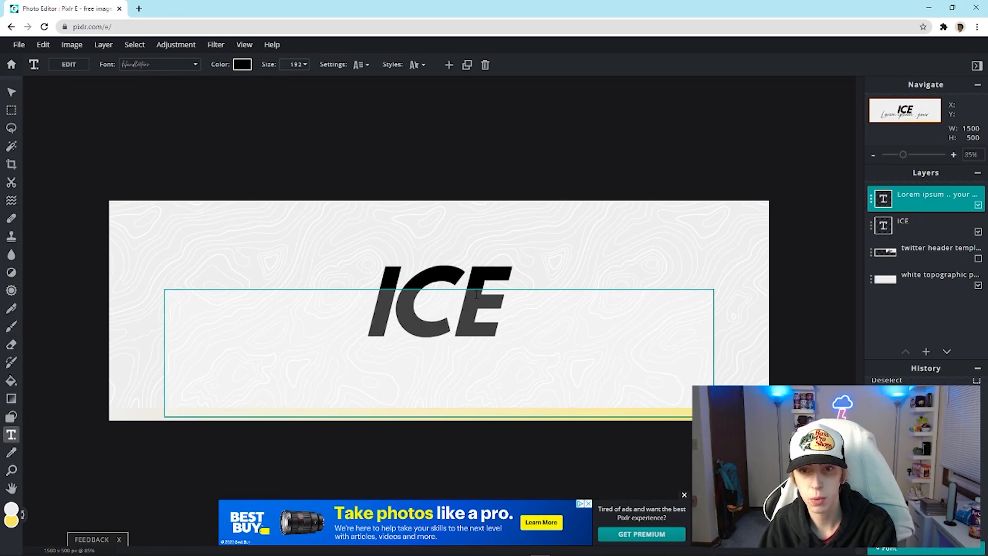
pyautogui.click(242, 65)
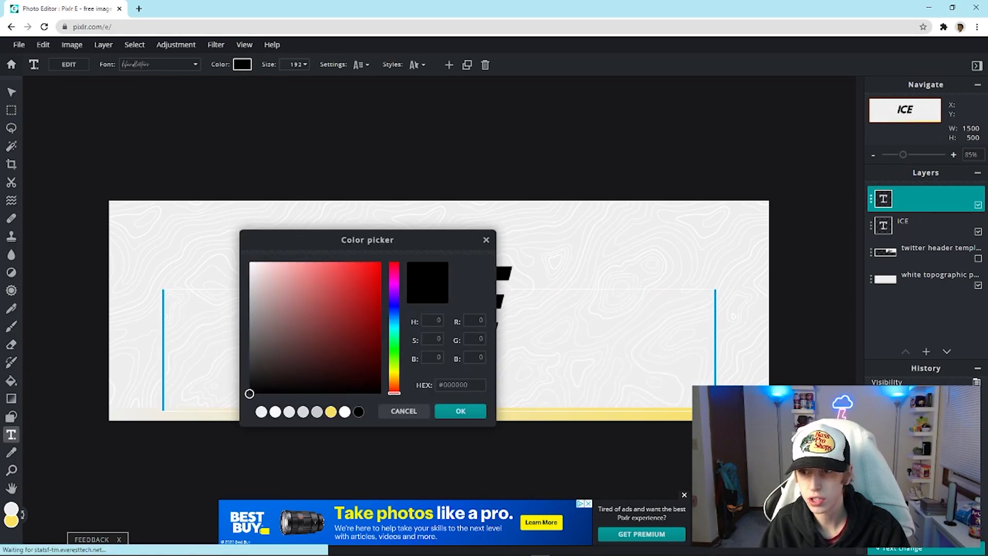
pyautogui.click(331, 412)
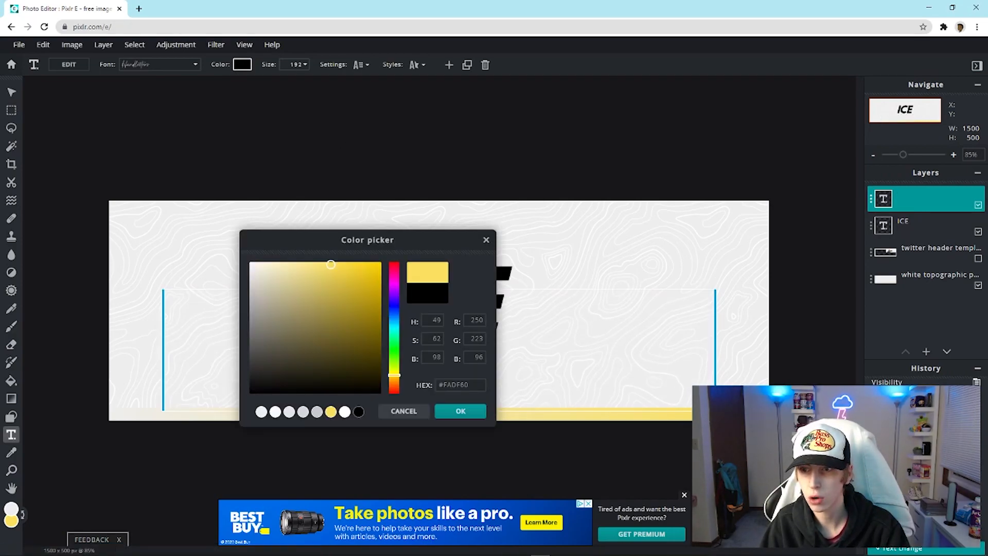
pyautogui.click(460, 411)
pyautogui.write('cev')
pyautogui.moveTo(455, 332)
pyautogui.mouseDown()
pyautogui.moveTo(450, 352)
pyautogui.moveTo(447, 318)
pyautogui.mouseUp()
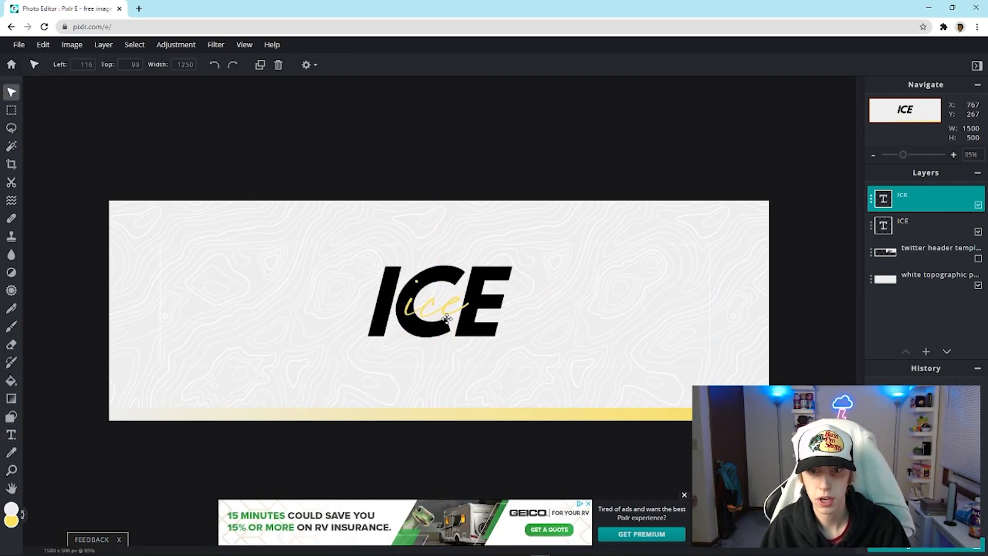
# Step: Enlarge the yellow ice text to size 258, recentre it over the black ICE and rasterize it
pyautogui.click(11, 434)
pyautogui.click(298, 67)
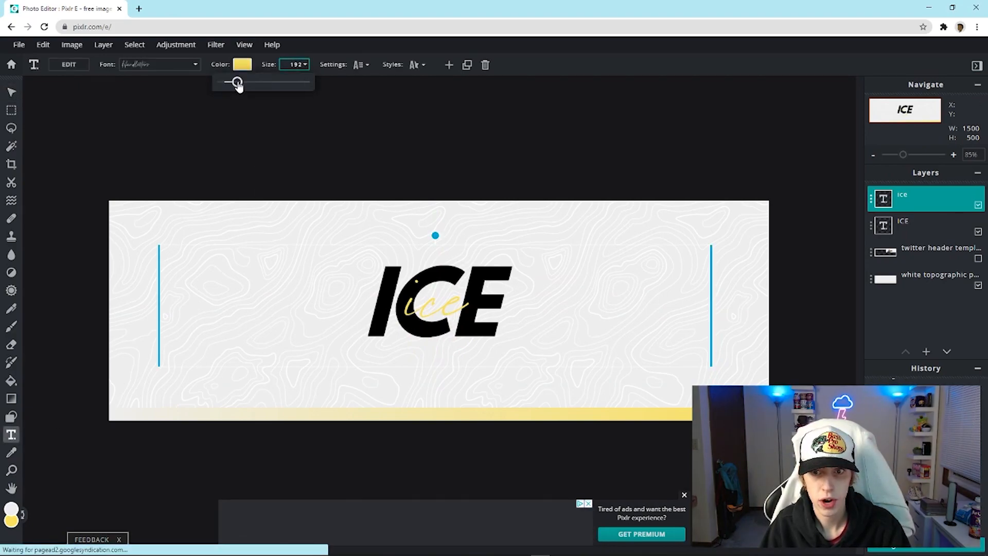
pyautogui.moveTo(240, 84); pyautogui.dragTo(245, 84)
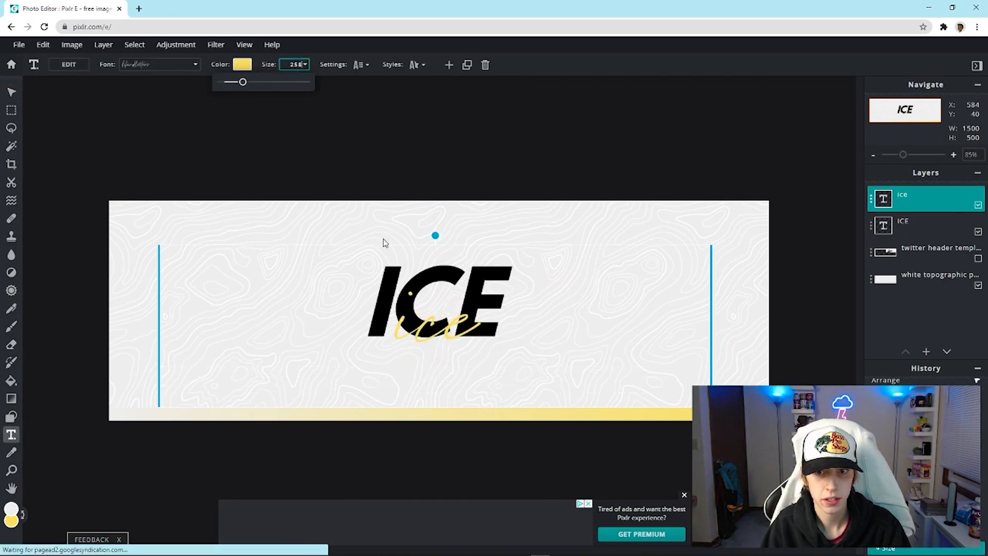
pyautogui.moveTo(436, 330); pyautogui.dragTo(437, 315)
pyautogui.click(104, 45)
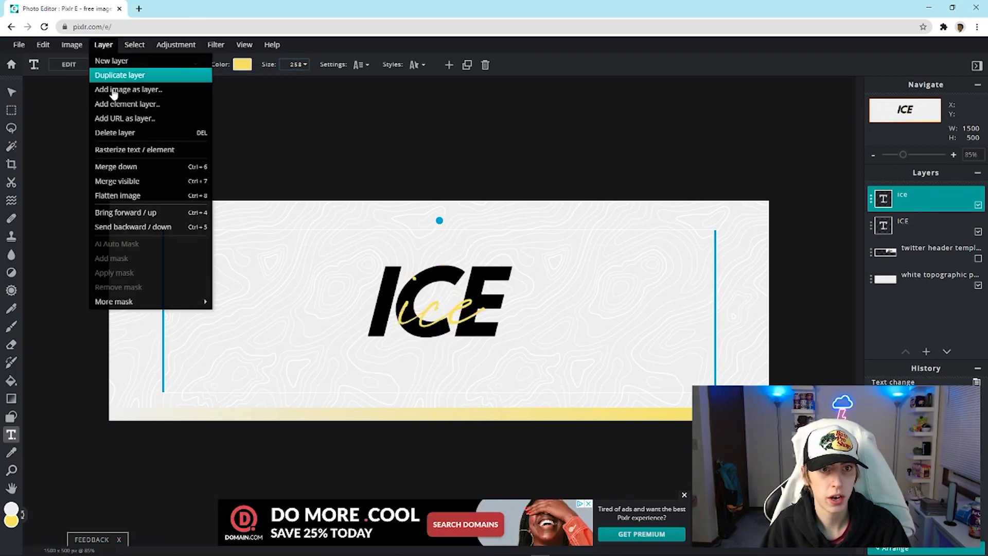
pyautogui.click(121, 151)
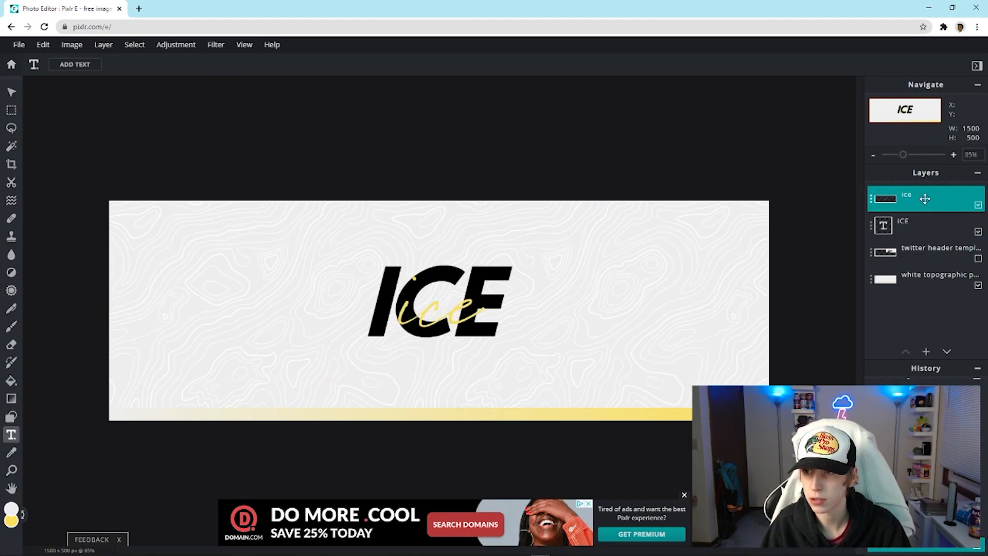
pyautogui.click(424, 318)
pyautogui.click(43, 45)
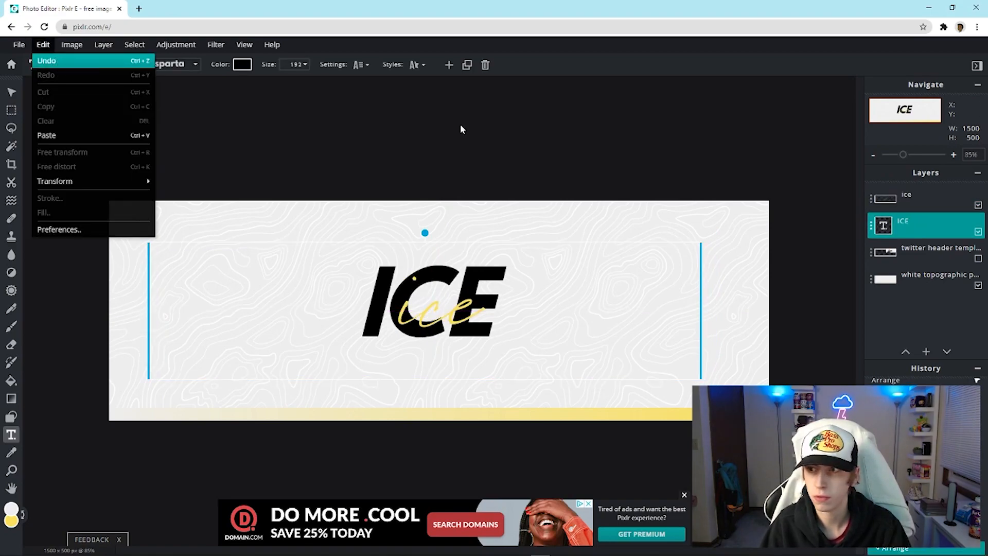
pyautogui.click(48, 60)
# Step: Lock the black ICE text layer and nudge the yellow ice layer slightly over it
pyautogui.click(871, 227)
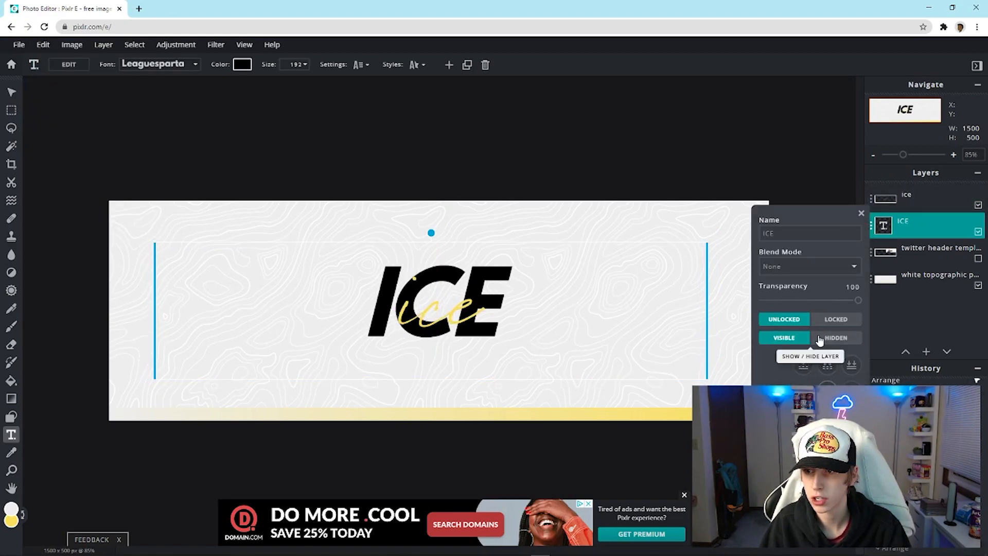
pyautogui.click(836, 319)
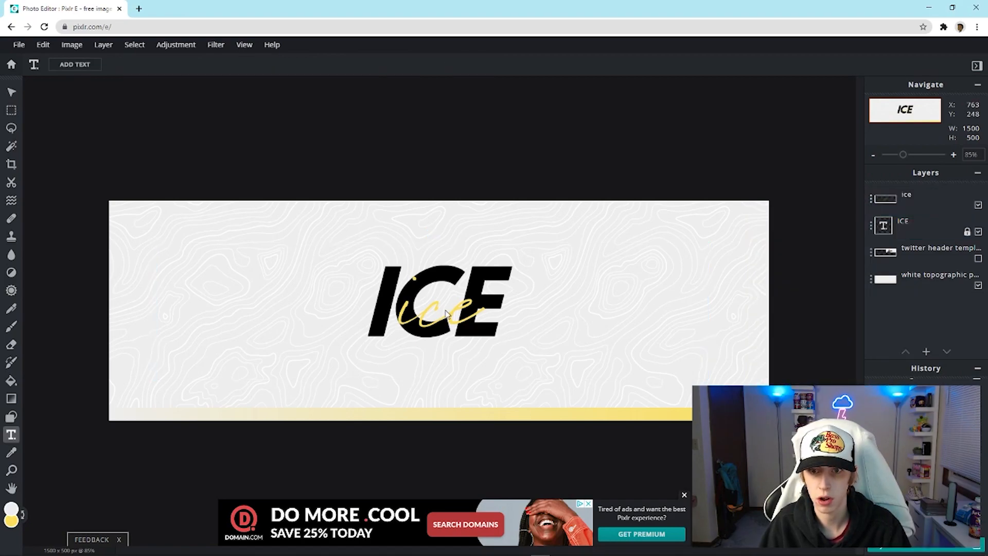
pyautogui.click(11, 93)
pyautogui.click(919, 199)
pyautogui.moveTo(444, 317); pyautogui.dragTo(443, 314)
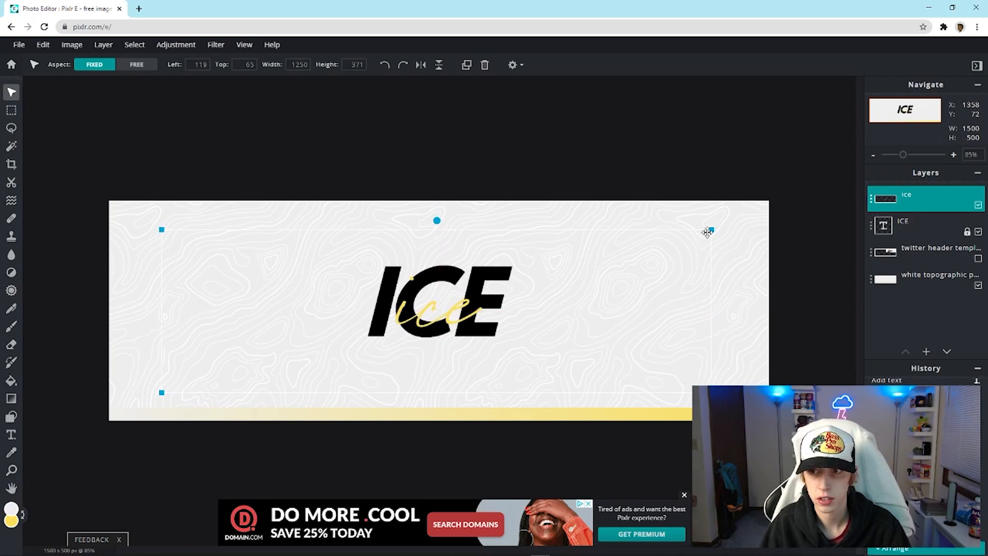
# Step: Stretch the yellow ice layer to about 1346 x 336 px and reposition it over the black letters
pyautogui.moveTo(714, 228); pyautogui.dragTo(715, 237)
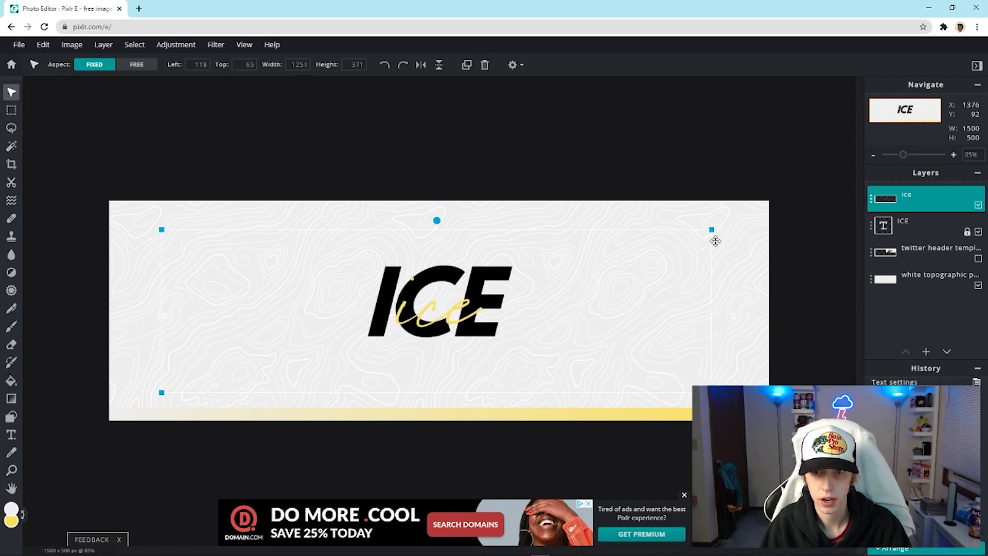
pyautogui.moveTo(597, 304); pyautogui.dragTo(594, 302)
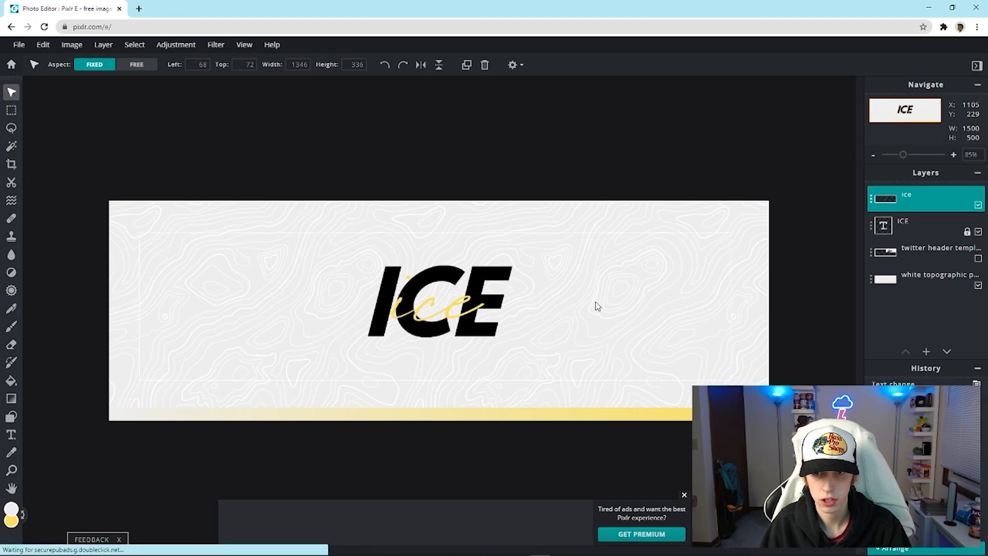
pyautogui.click(593, 302)
pyautogui.click(922, 200)
# Step: Cut away the yellow stroke joining the script i and c over the black C with a polygonal lasso selection
pyautogui.scroll(3, 463, 305)
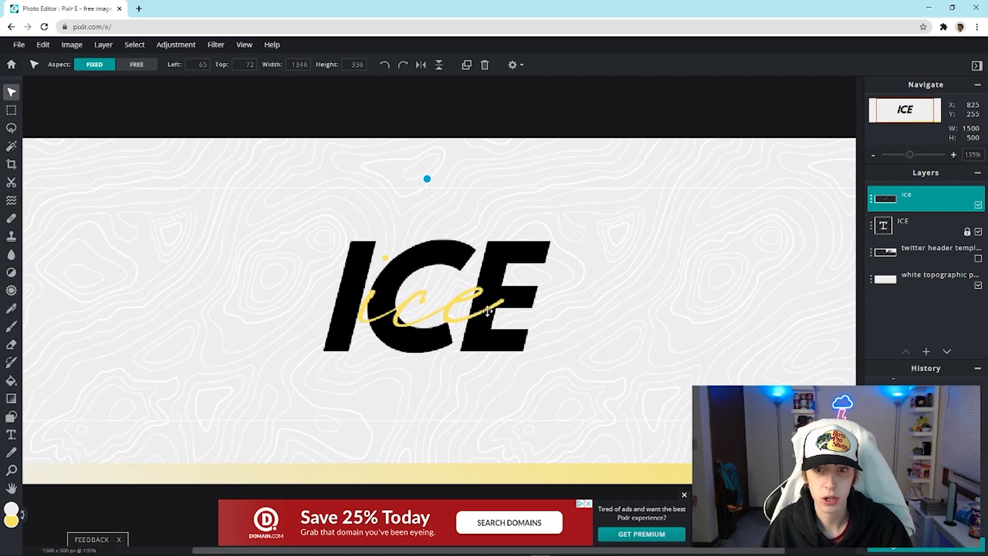
pyautogui.scroll(-4, 487, 314)
pyautogui.scroll(8, 440, 347)
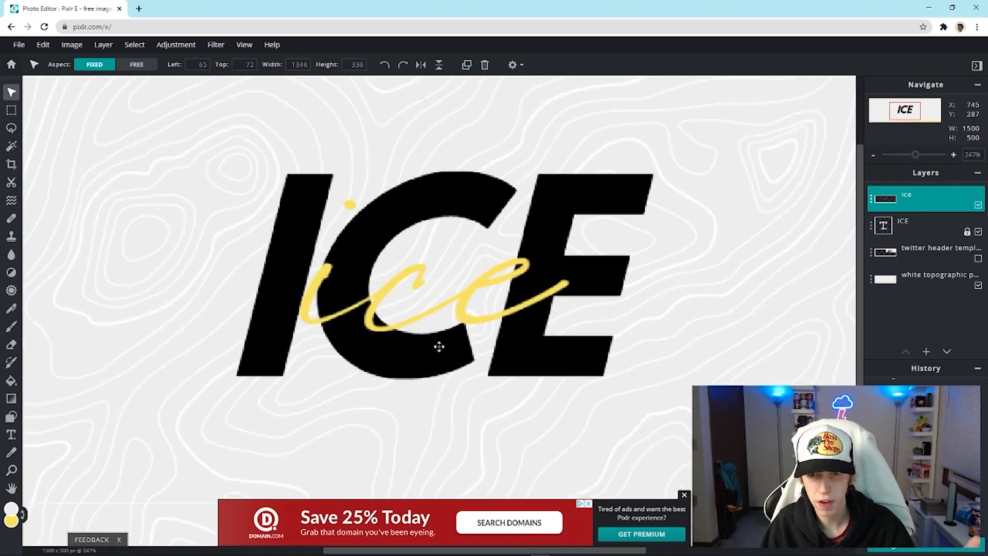
pyautogui.click(11, 128)
pyautogui.click(95, 64)
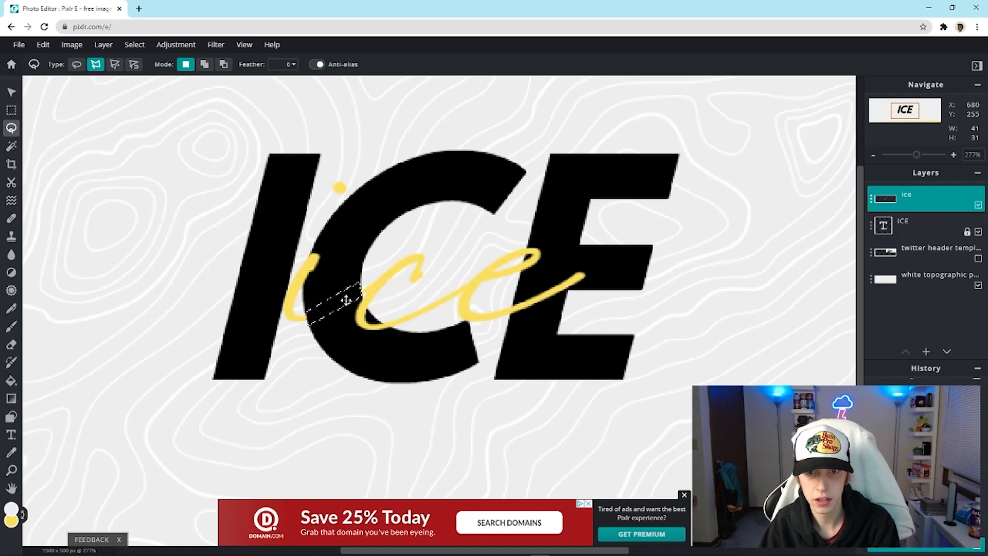
pyautogui.click(137, 44)
pyautogui.click(155, 89)
# Step: Remove the script's trailing yellow stroke where it crosses the black E and clear the selection
pyautogui.scroll(-5, 389, 316)
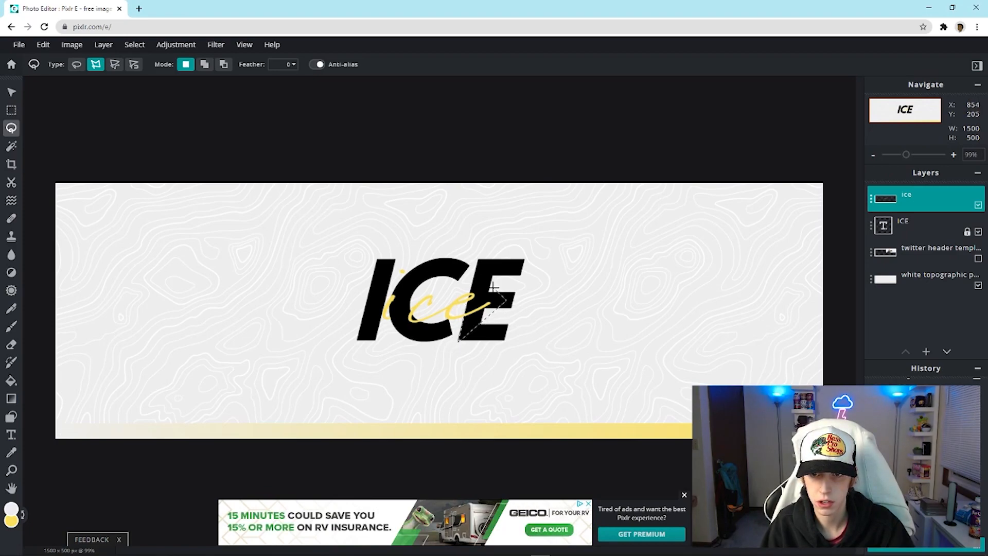
pyautogui.click(135, 44)
pyautogui.click(154, 90)
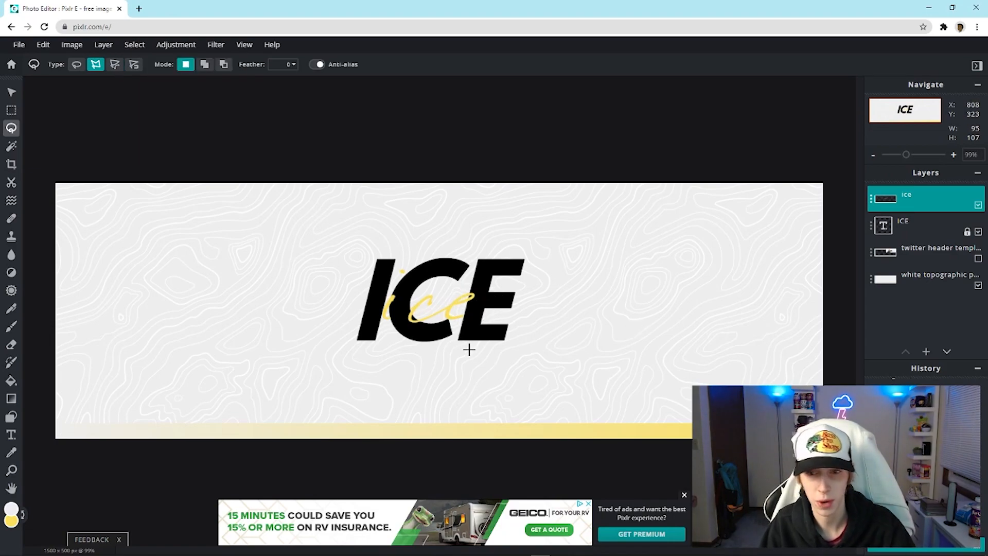
# Step: Merge the yellow ice layer down into the black ICE text layer
pyautogui.scroll(-3, 469, 349)
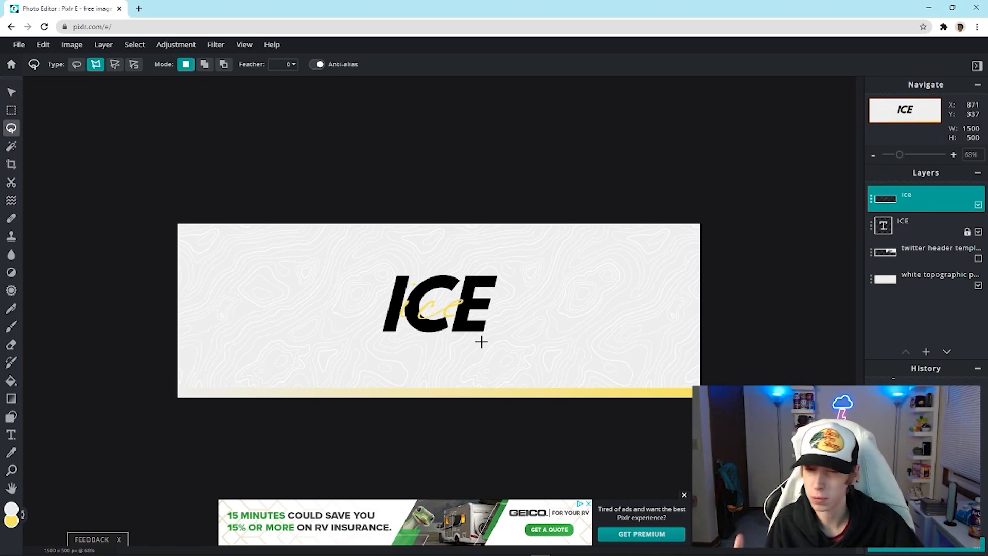
pyautogui.press('v')
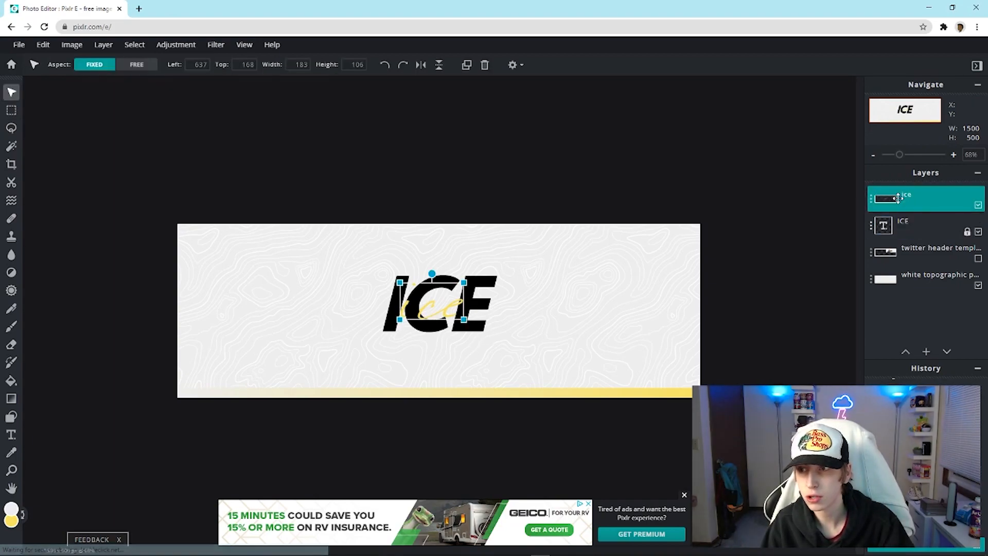
pyautogui.click(870, 201)
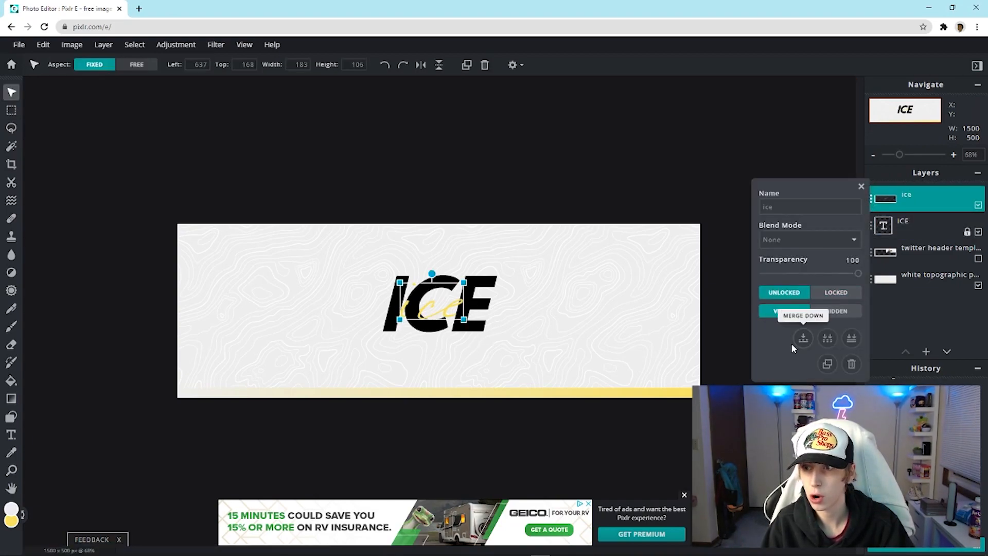
pyautogui.click(802, 339)
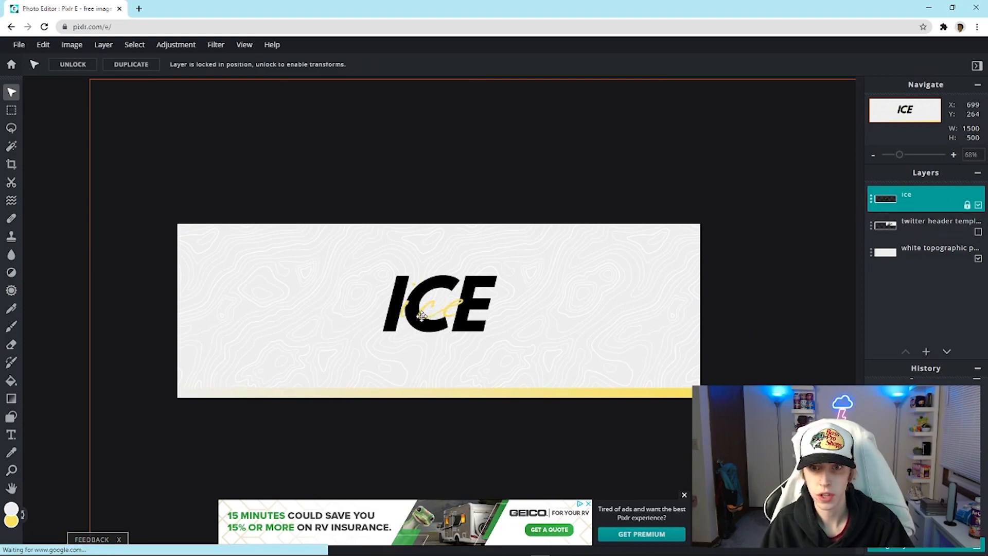
pyautogui.click(222, 176)
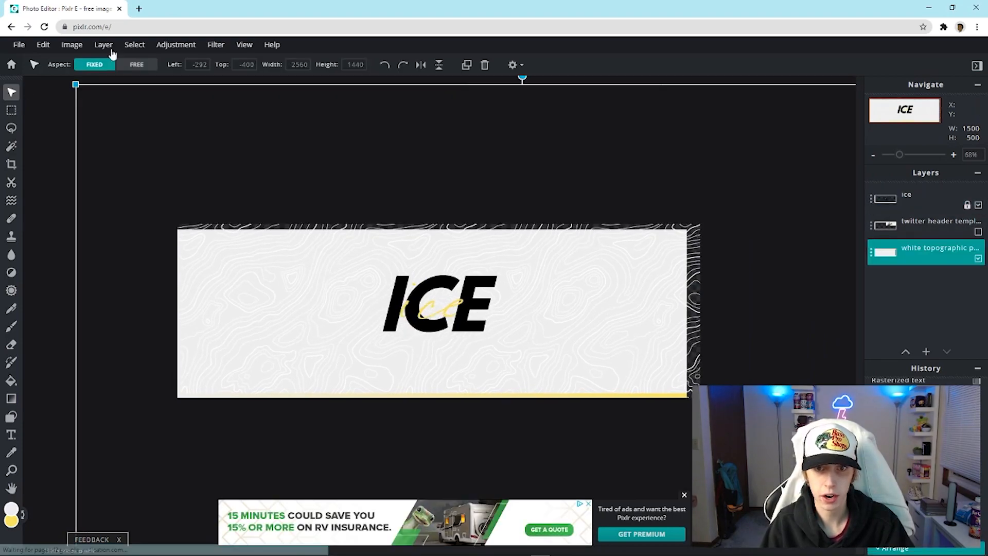
pyautogui.click(43, 45)
pyautogui.click(58, 63)
pyautogui.moveTo(482, 279); pyautogui.dragTo(457, 308)
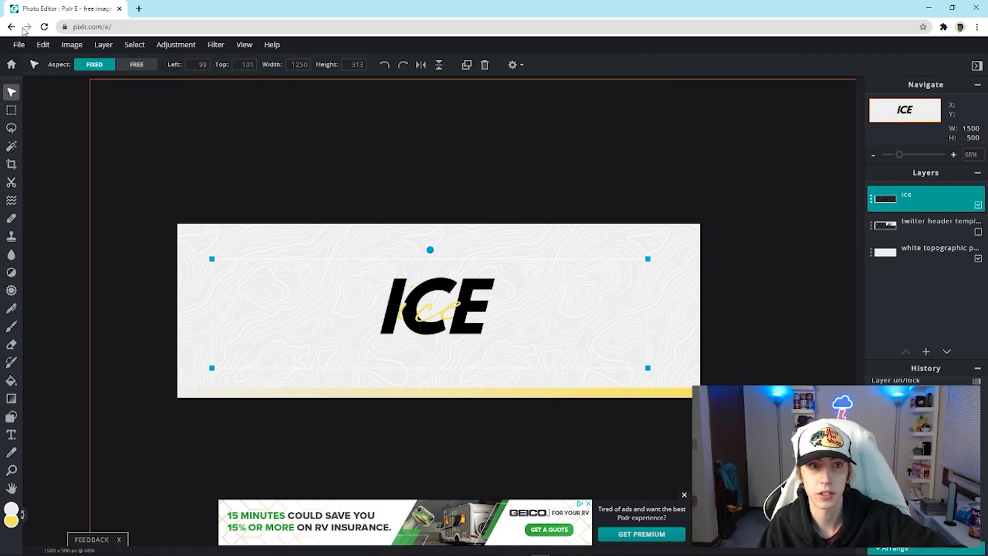
pyautogui.hotkey('ctrl', 'z')
# Step: Add the character render 62 (1).png from the Desktop as a new image layer
pyautogui.click(103, 45)
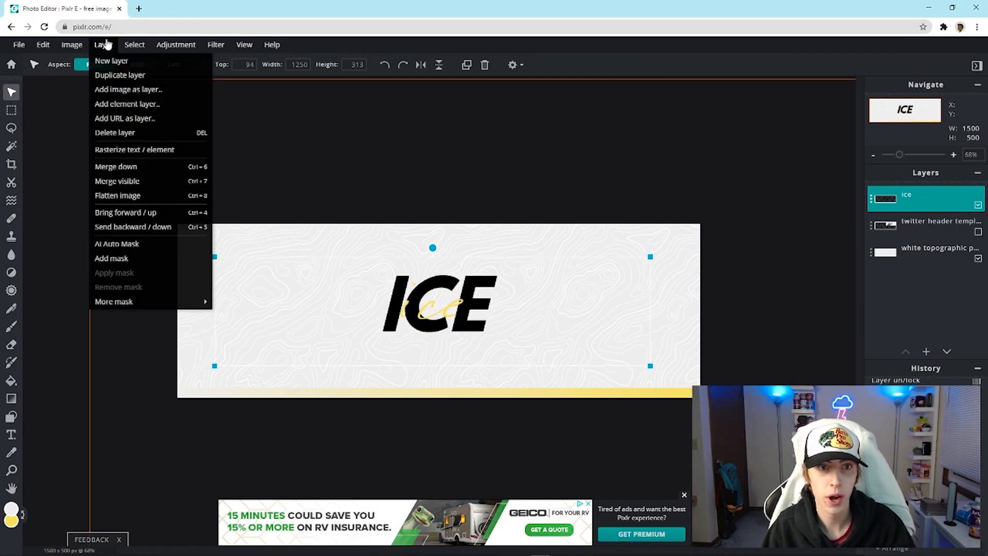
pyautogui.click(137, 91)
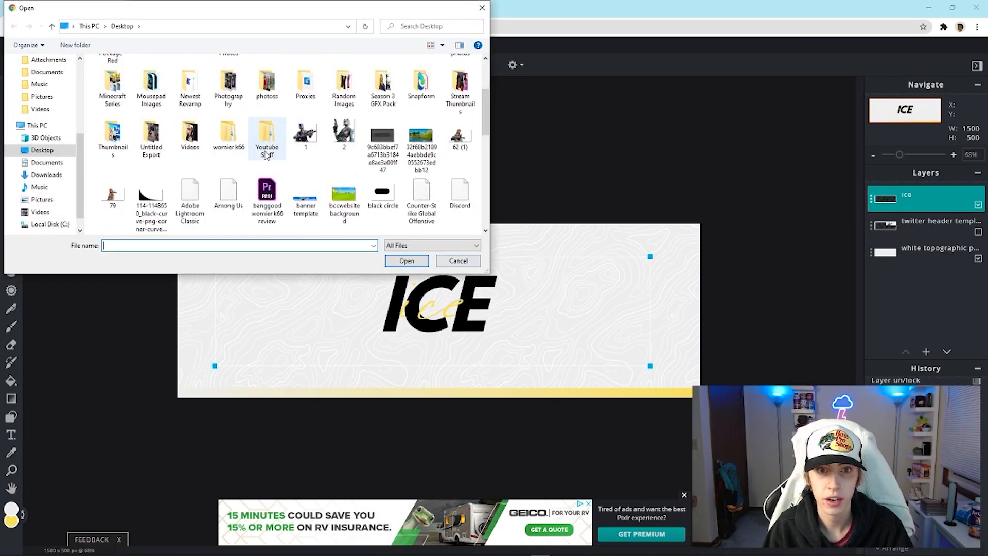
pyautogui.scroll(-8, 289, 165)
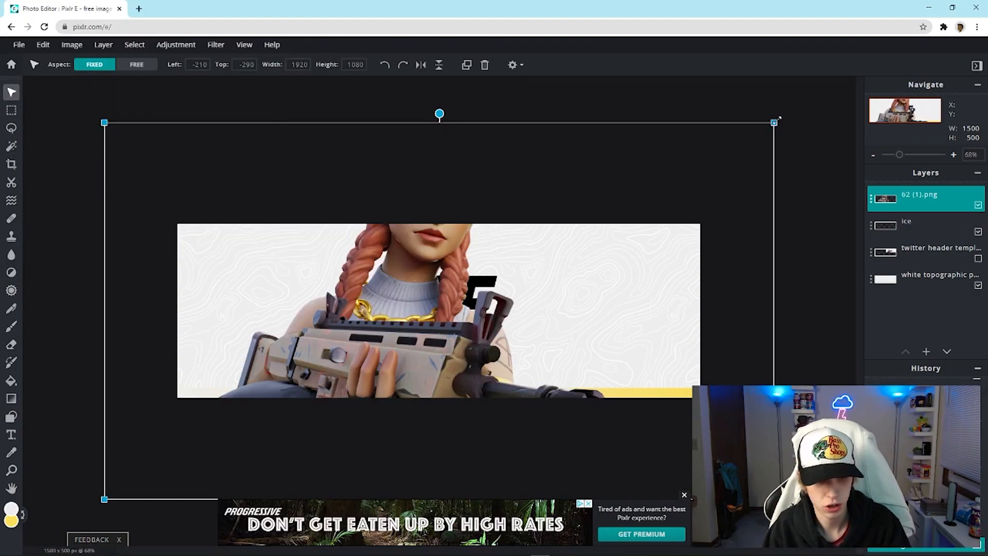
# Step: Scale the character render to about 900 x 506 px and nudge it right until it stands close beside the ICE text
pyautogui.moveTo(779, 119); pyautogui.dragTo(402, 279)
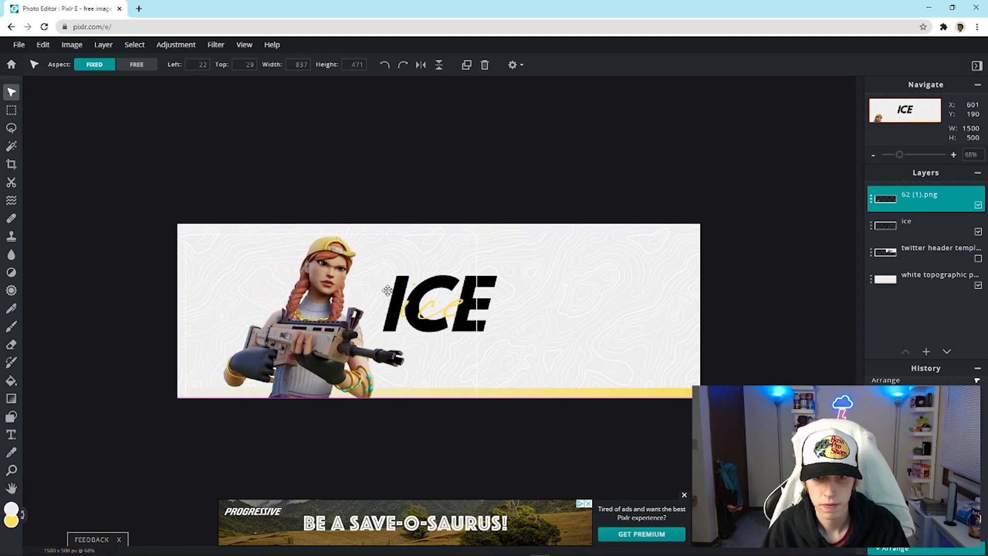
pyautogui.moveTo(477, 234); pyautogui.dragTo(499, 219)
pyautogui.press('Right')
pyautogui.press('Right')
pyautogui.press('Right')
pyautogui.press('Right')
pyautogui.press('Right')
pyautogui.press('Right')
pyautogui.press('Right')
pyautogui.press('Right')
pyautogui.press('Right')
pyautogui.press('Right')
pyautogui.press('Right')
pyautogui.press('Right')
pyautogui.press('Right')
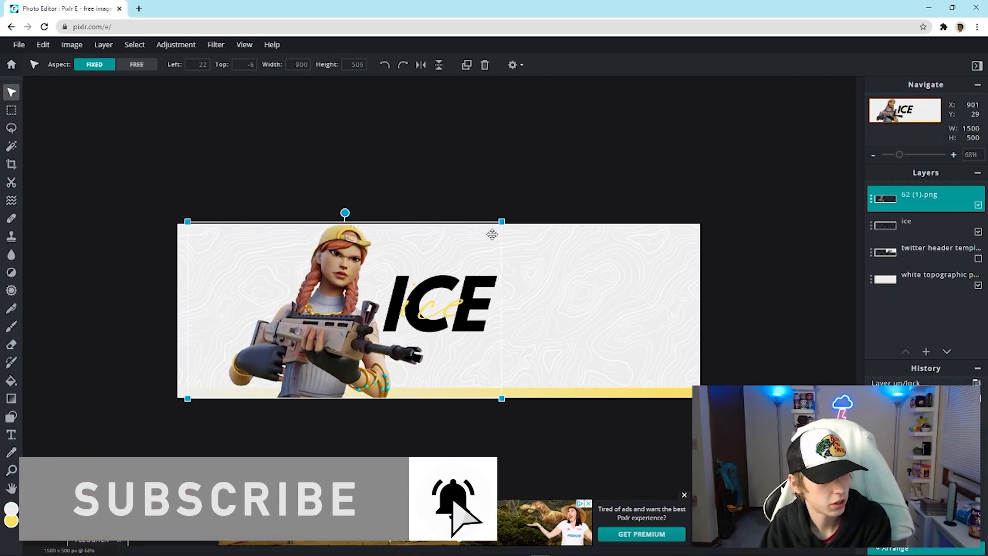
pyautogui.press('Right')
pyautogui.press('Right')
pyautogui.press('Right')
pyautogui.press('Right')
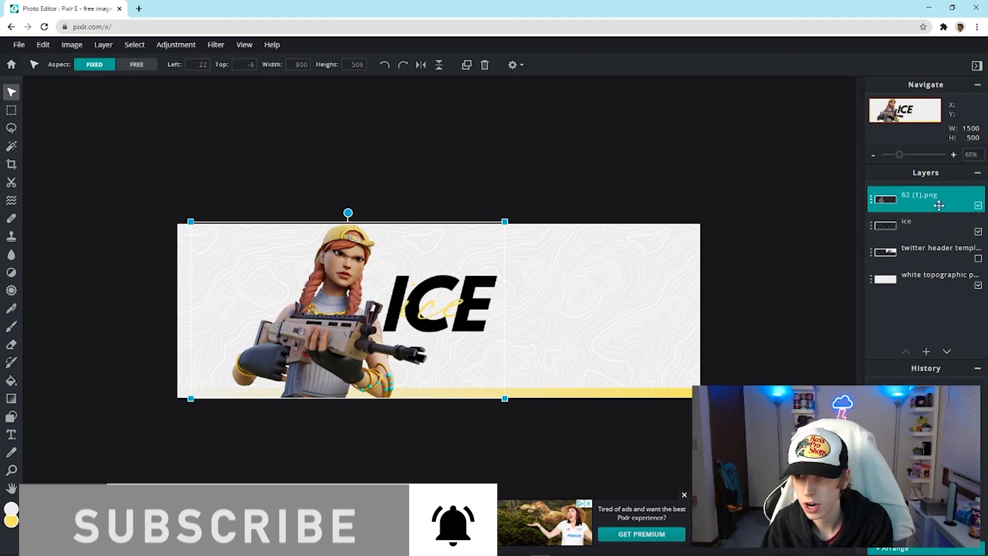
# Step: Move the character layer 62 (1).png below the ice layer and raise its contrast with Brightness & contrast
pyautogui.moveTo(937, 198); pyautogui.dragTo(937, 227)
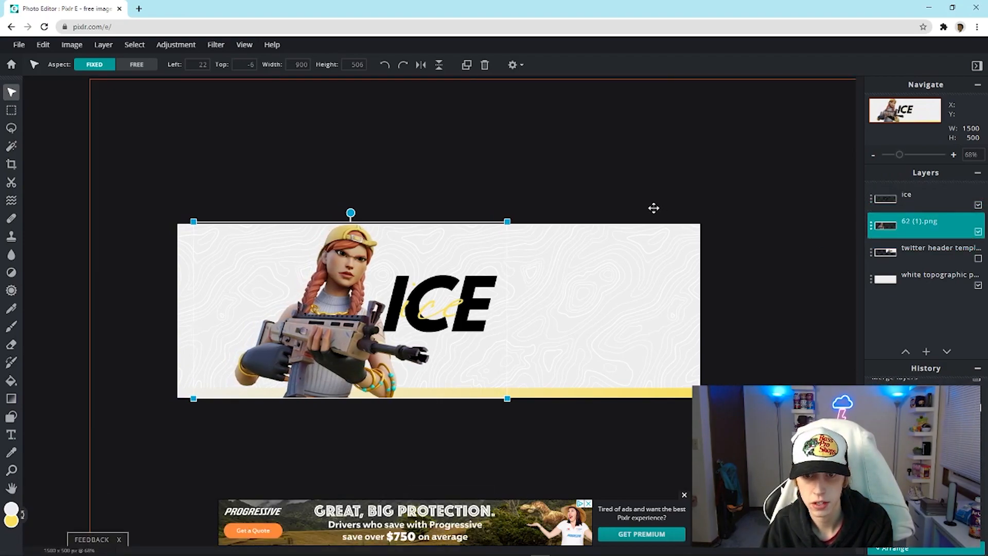
pyautogui.click(593, 141)
pyautogui.click(944, 219)
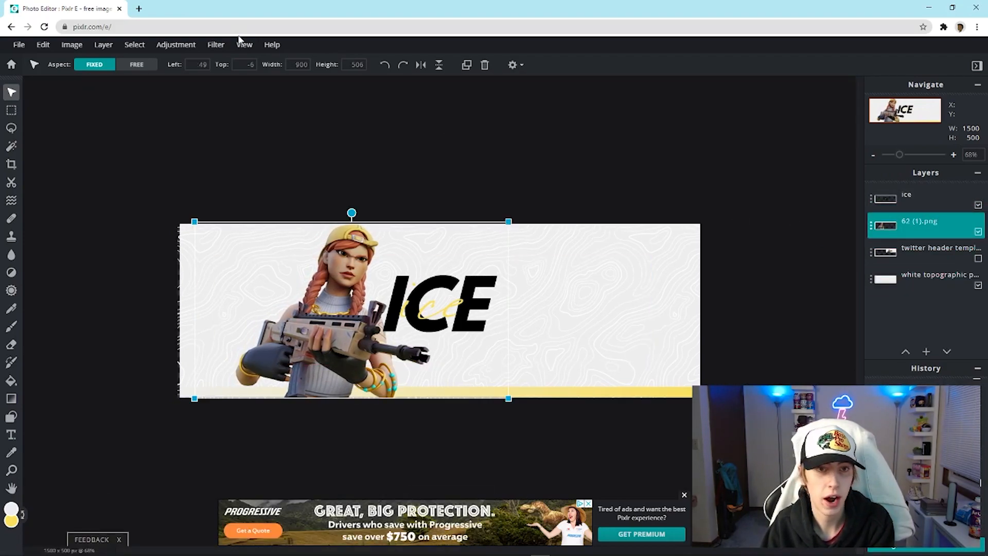
pyautogui.click(176, 44)
pyautogui.click(212, 76)
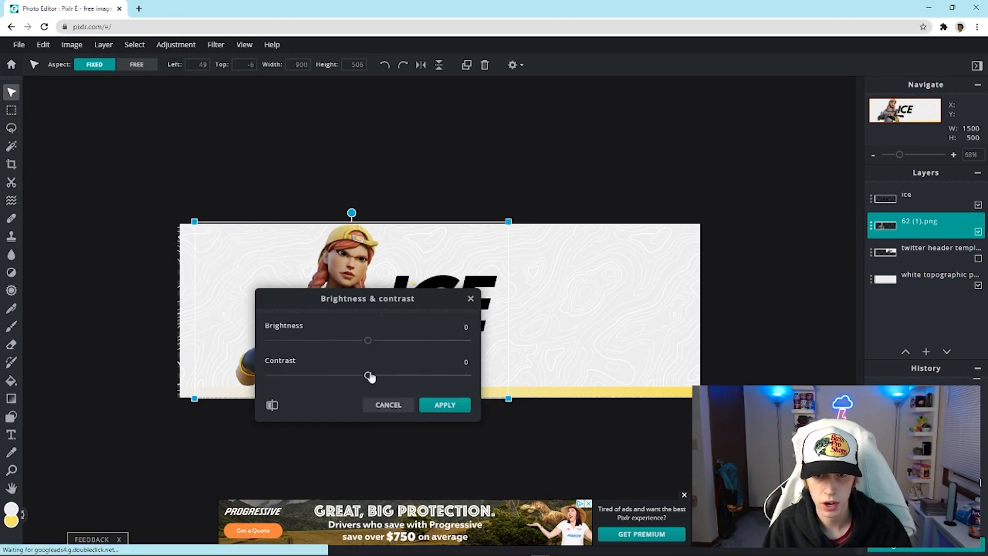
pyautogui.click(444, 404)
pyautogui.click(571, 194)
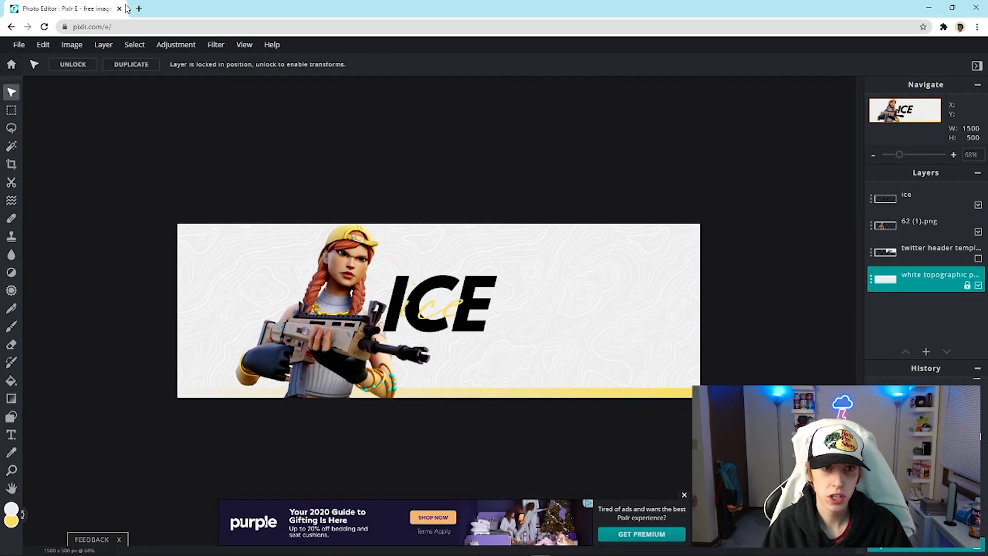
# Step: Add white circle.png from the Desktop as a new image layer
pyautogui.click(103, 44)
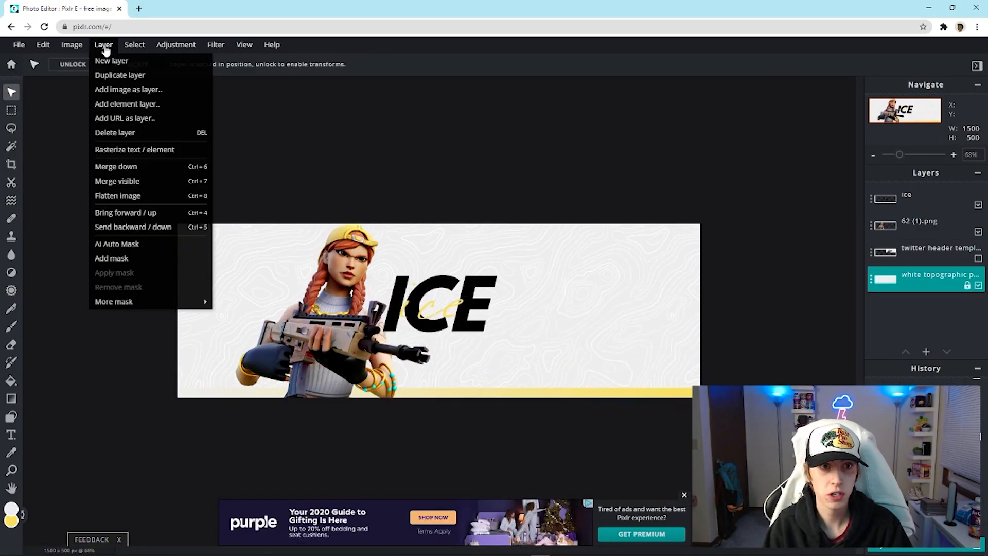
pyautogui.click(129, 89)
pyautogui.scroll(-10, 377, 181)
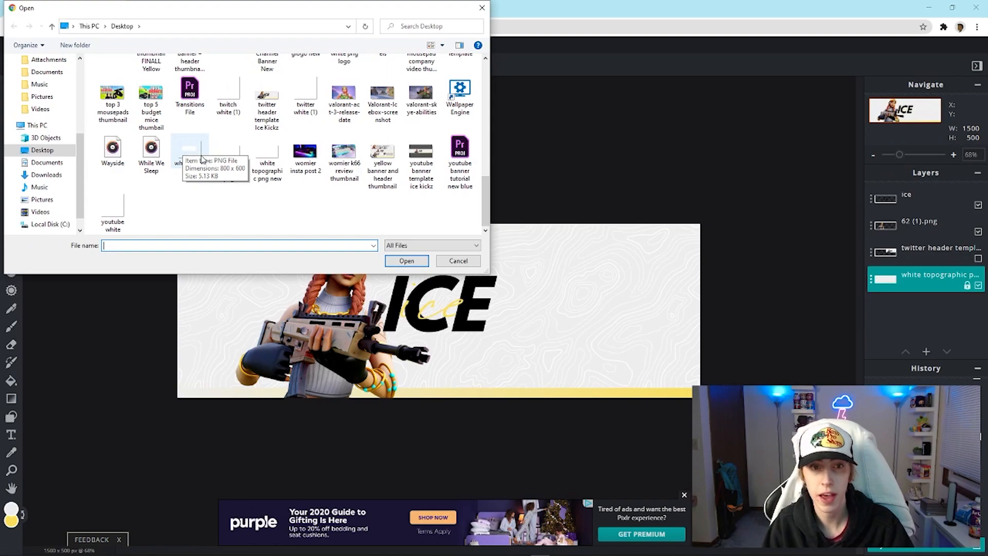
pyautogui.doubleClick(201, 158)
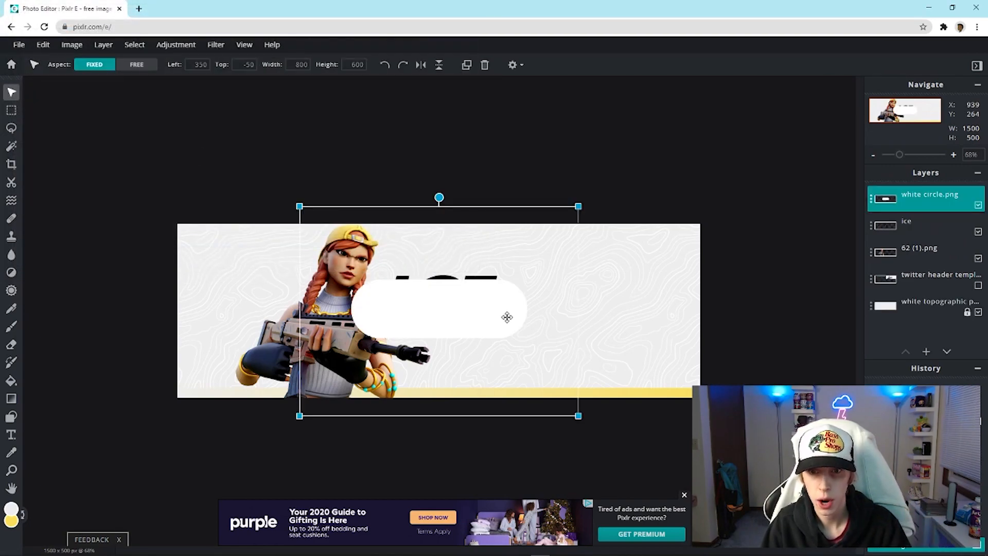
# Step: Scale the white pill layer to about 340 x 255 px and place it to the right of the ICE text
pyautogui.moveTo(405, 303); pyautogui.dragTo(595, 277)
pyautogui.moveTo(726, 198); pyautogui.dragTo(571, 310)
pyautogui.moveTo(545, 351); pyautogui.dragTo(608, 299)
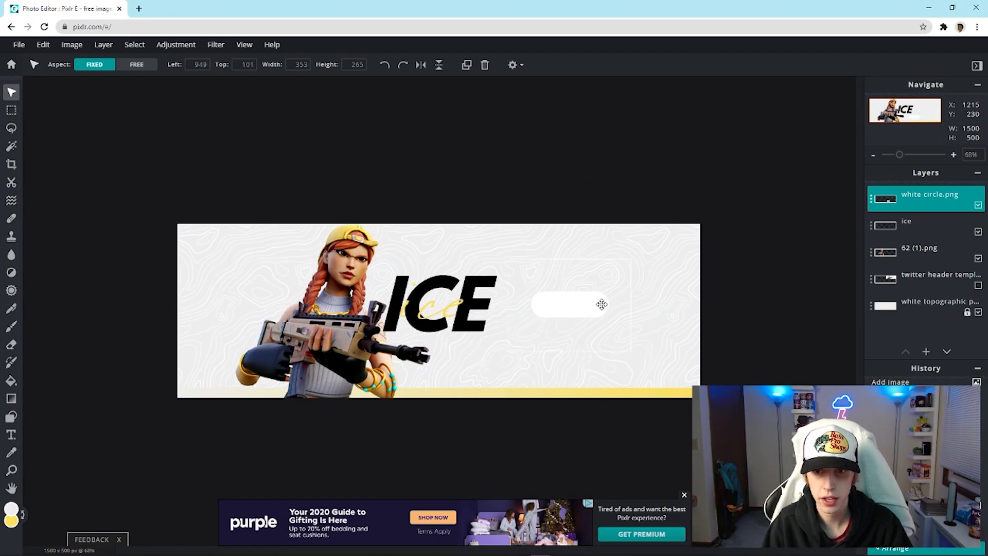
pyautogui.moveTo(508, 259); pyautogui.dragTo(544, 276)
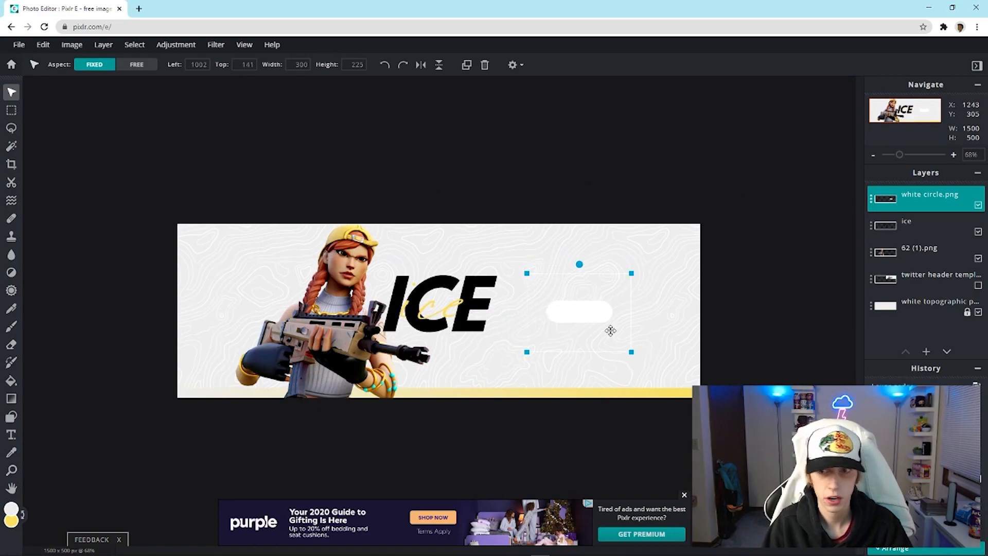
pyautogui.moveTo(611, 331); pyautogui.dragTo(623, 322)
pyautogui.moveTo(641, 265); pyautogui.dragTo(641, 287)
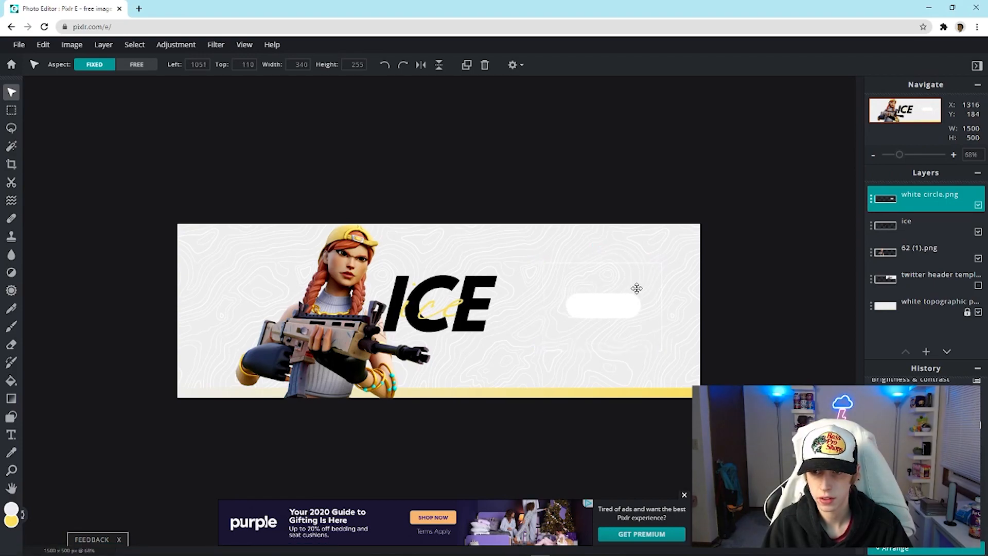
pyautogui.moveTo(638, 289); pyautogui.dragTo(619, 309)
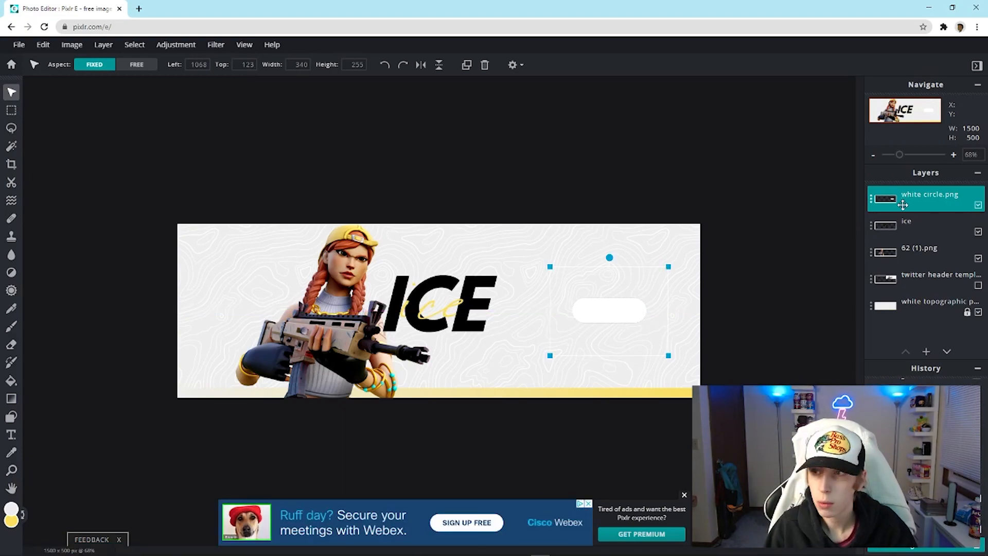
# Step: Make an elliptical selection of about 55 x 51 px inside the left end of the white pill
pyautogui.click(801, 213)
pyautogui.click(12, 111)
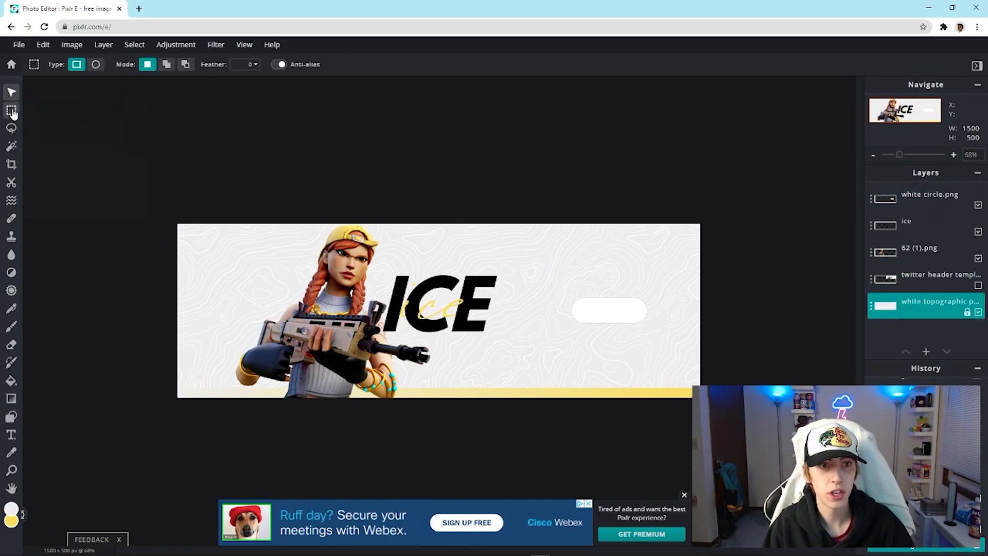
pyautogui.click(96, 66)
pyautogui.moveTo(576, 303); pyautogui.dragTo(588, 313)
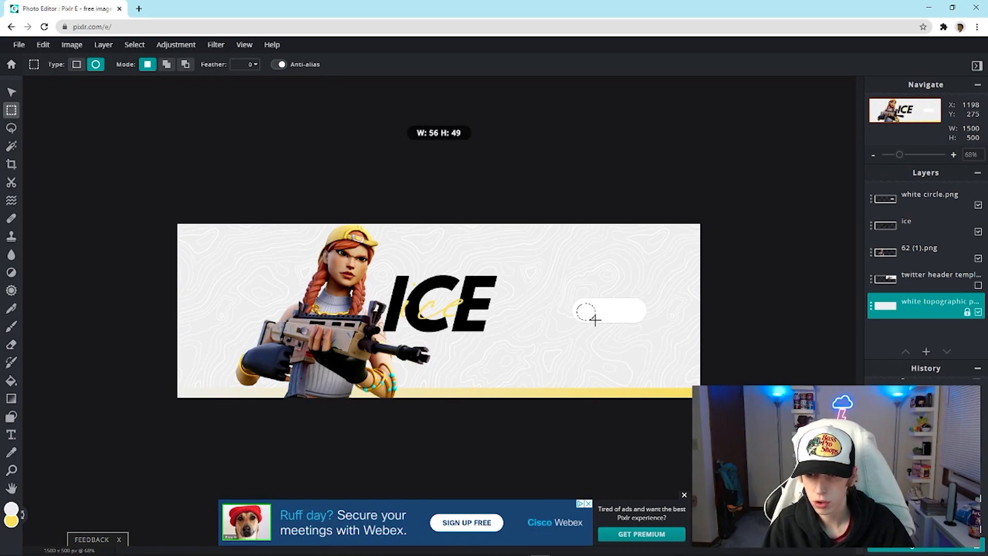
pyautogui.moveTo(594, 320); pyautogui.dragTo(594, 319)
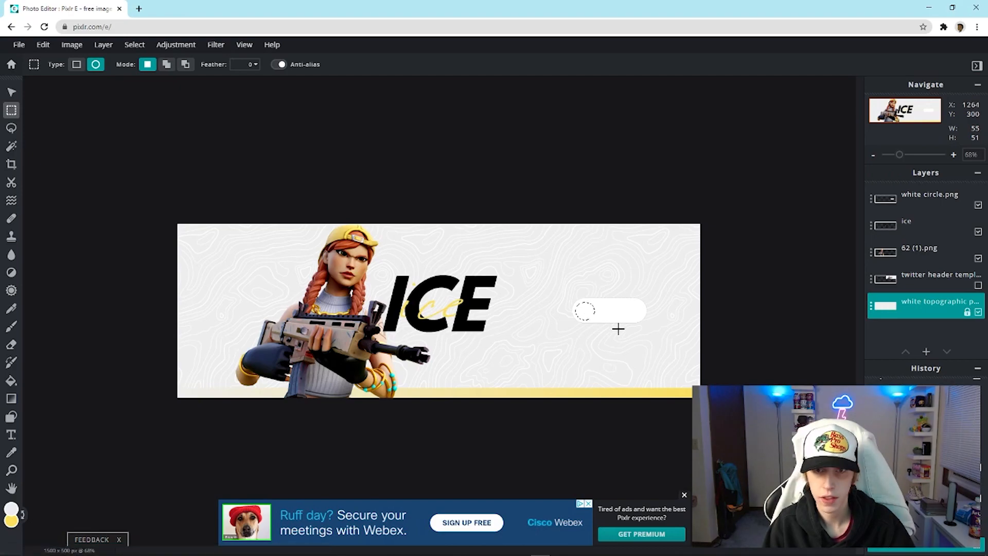
# Step: Paint the circular selection light grey with the Brush on the white circle.png layer and clear the selection
pyautogui.click(11, 326)
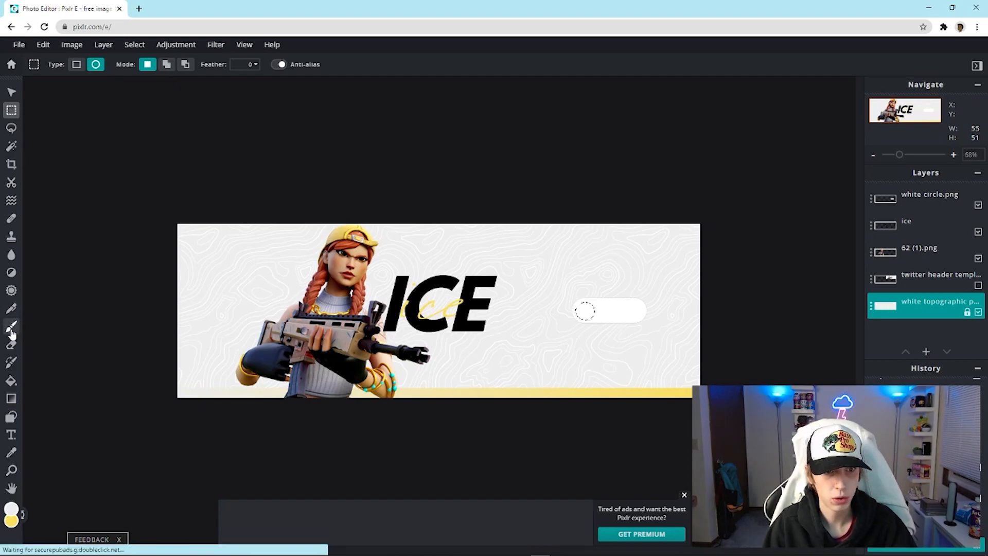
pyautogui.click(12, 509)
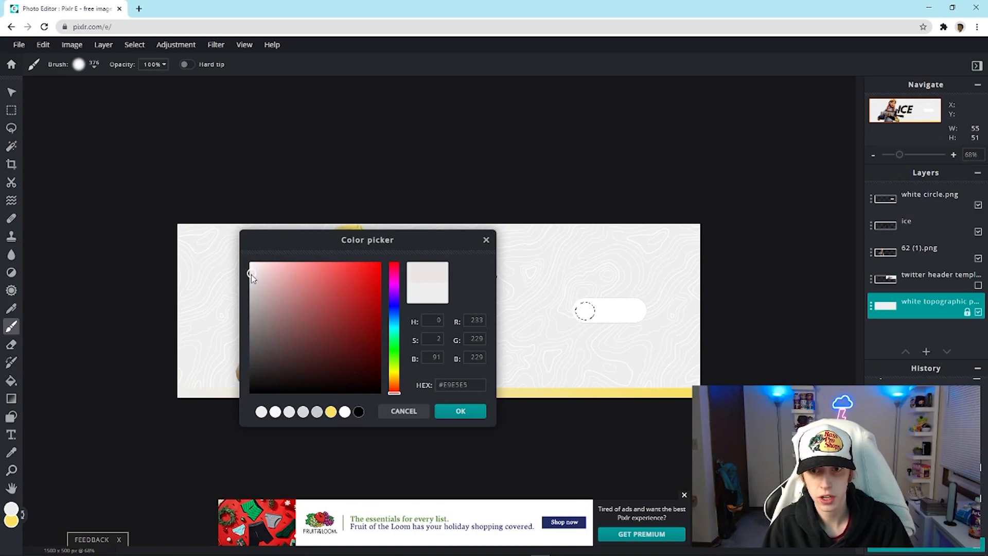
pyautogui.click(450, 415)
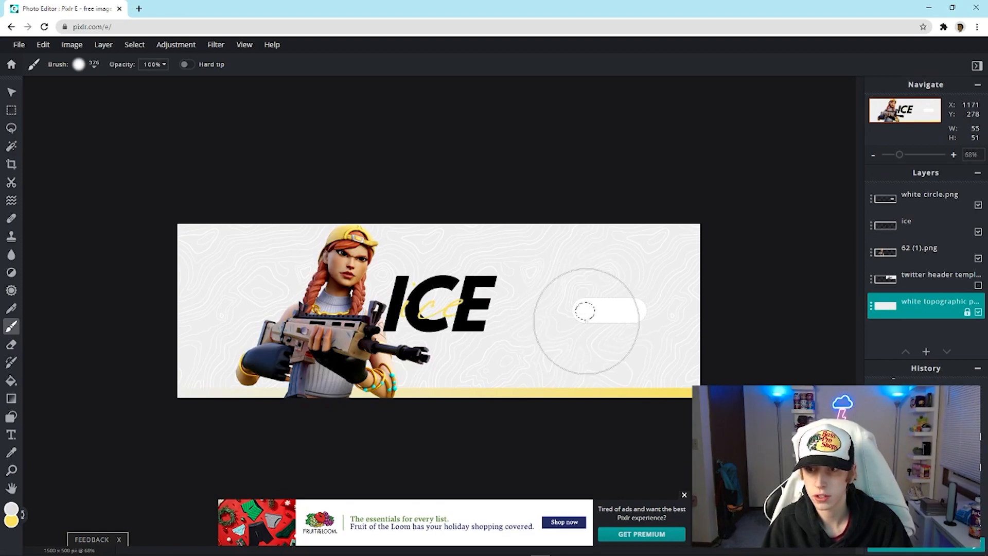
pyautogui.click(869, 197)
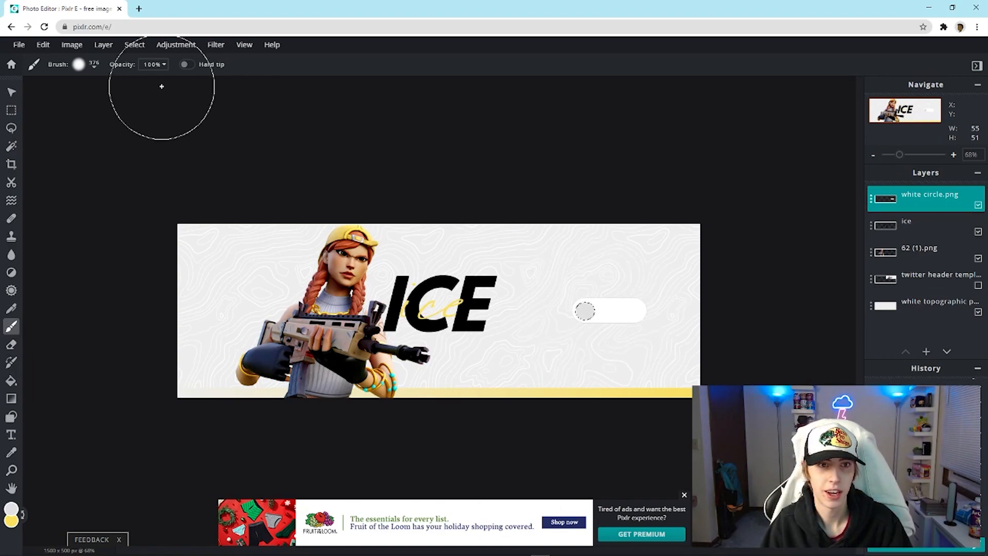
pyautogui.click(134, 45)
pyautogui.click(149, 89)
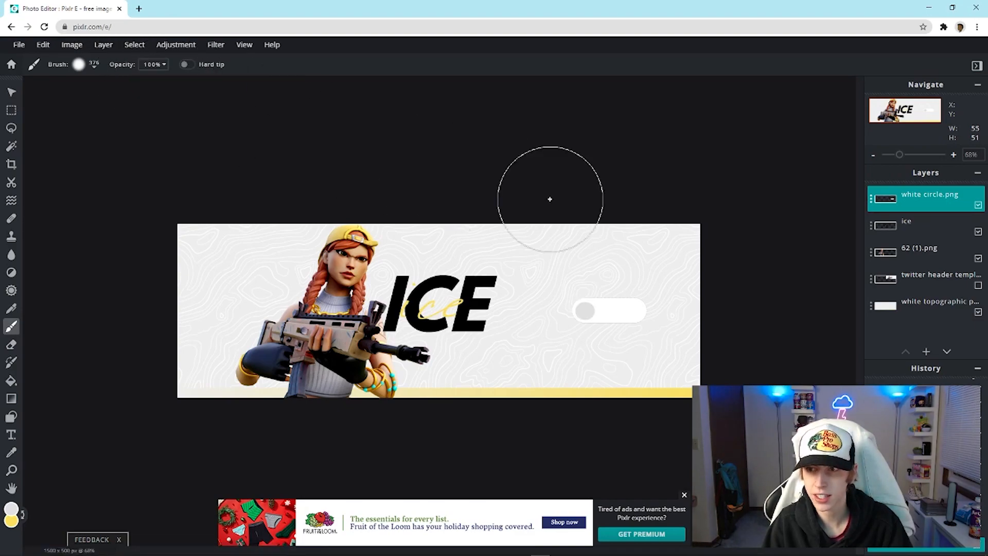
# Step: Duplicate the white circle.png layer and move the copy to the left of the character
pyautogui.click(872, 198)
pyautogui.click(827, 364)
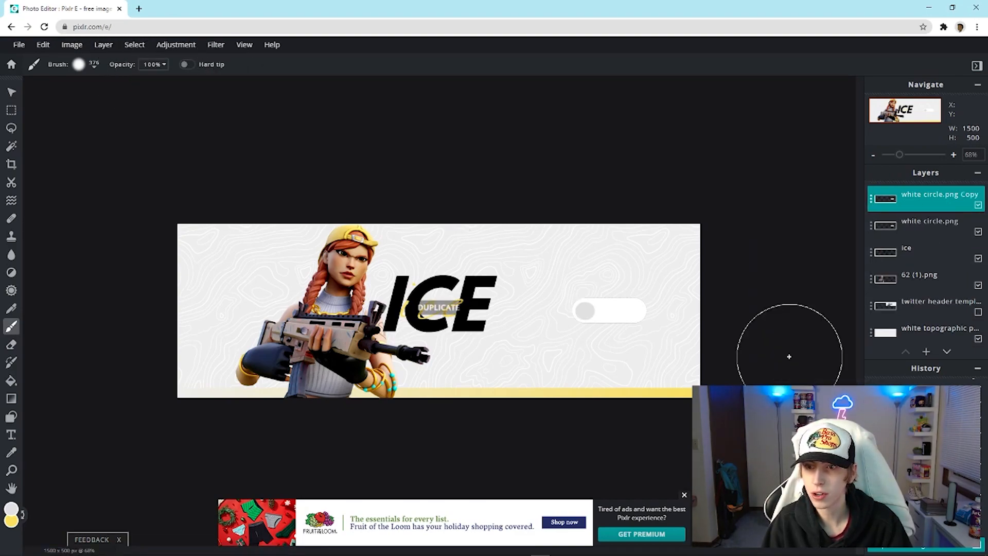
pyautogui.click(10, 91)
pyautogui.moveTo(595, 311); pyautogui.dragTo(237, 307)
pyautogui.click(573, 162)
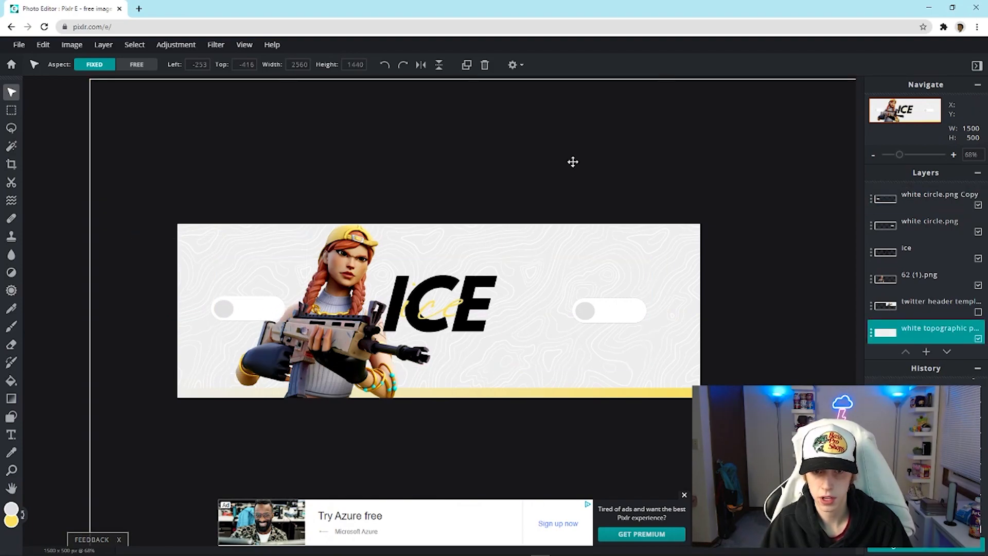
# Step: Place the copied pill's layer beneath the character layer and shift it slightly right so its end tucks behind the character
pyautogui.click(272, 299)
pyautogui.moveTo(886, 198); pyautogui.dragTo(880, 285)
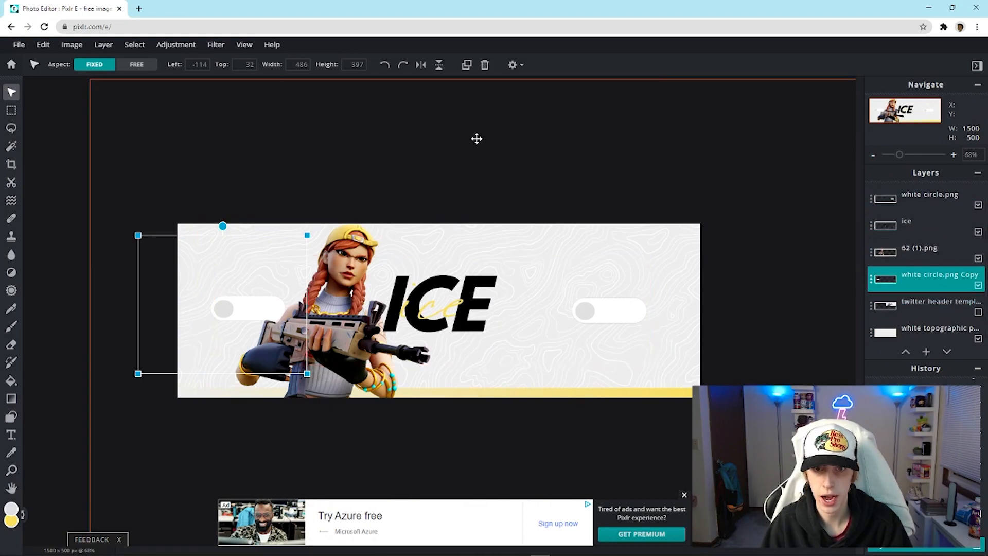
pyautogui.click(467, 161)
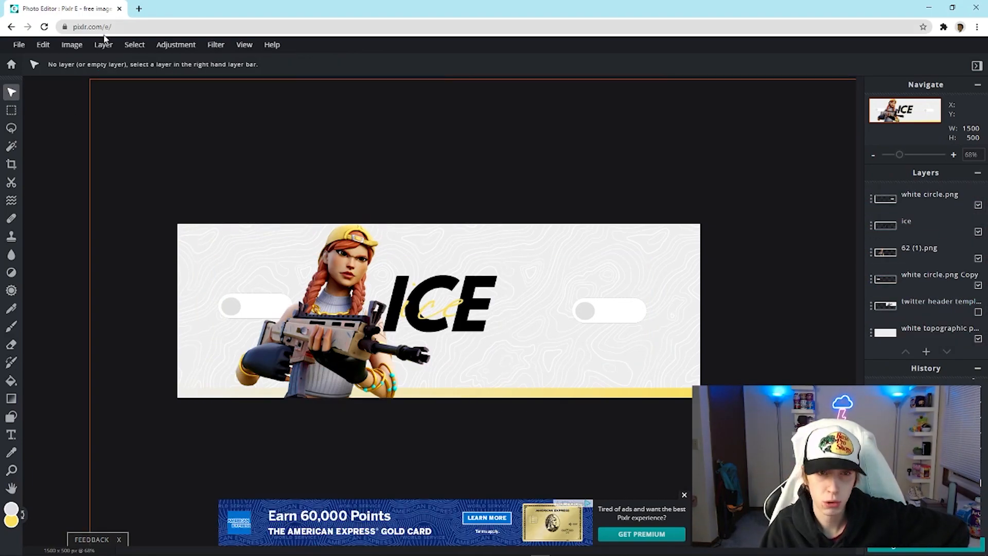
# Step: Add twitter white (1).png as an image layer, scale it to about 131 x 131 px and centre it on the right pill's grey circle
pyautogui.click(104, 44)
pyautogui.click(128, 92)
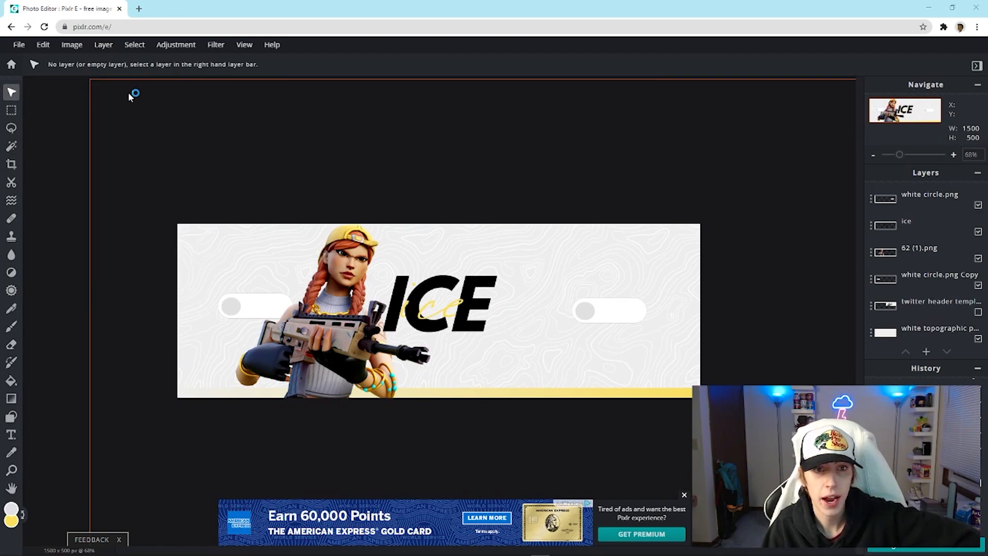
pyautogui.scroll(-5, 219, 103)
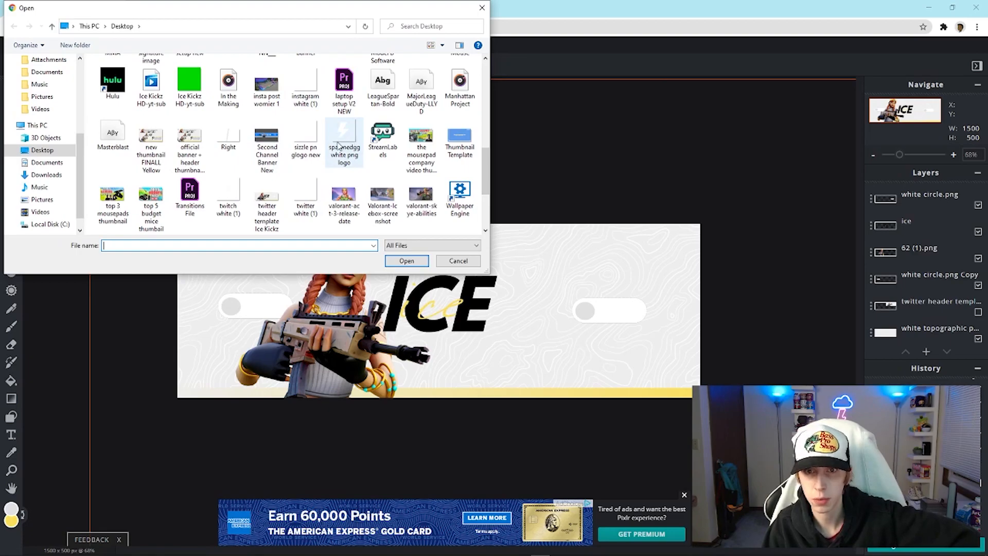
pyautogui.doubleClick(304, 192)
pyautogui.moveTo(453, 294); pyautogui.dragTo(601, 300)
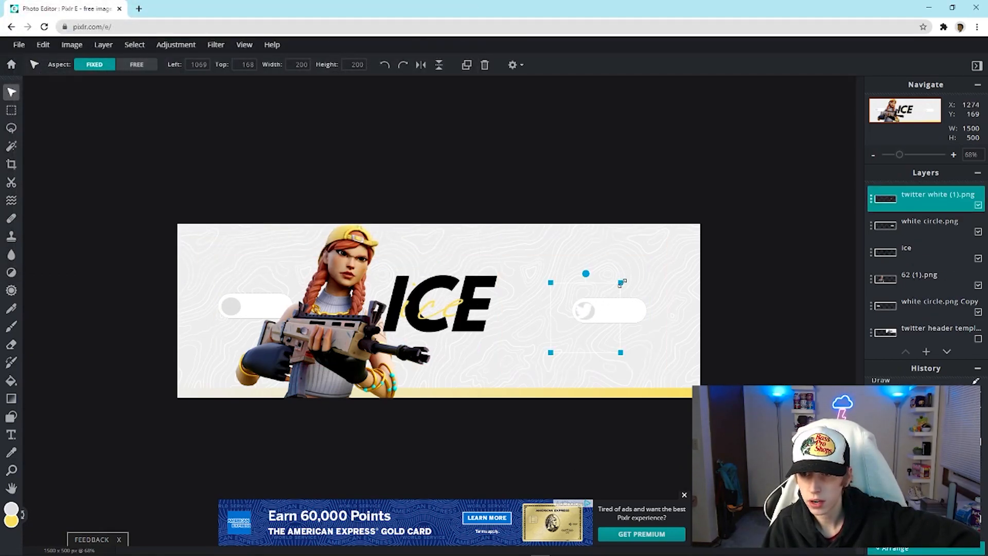
pyautogui.moveTo(577, 335); pyautogui.dragTo(586, 328)
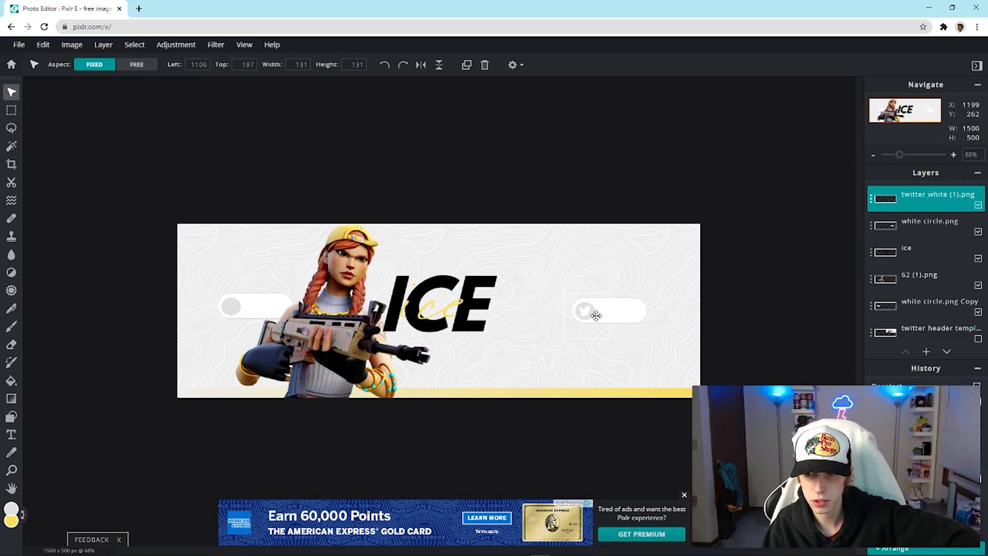
pyautogui.click(830, 357)
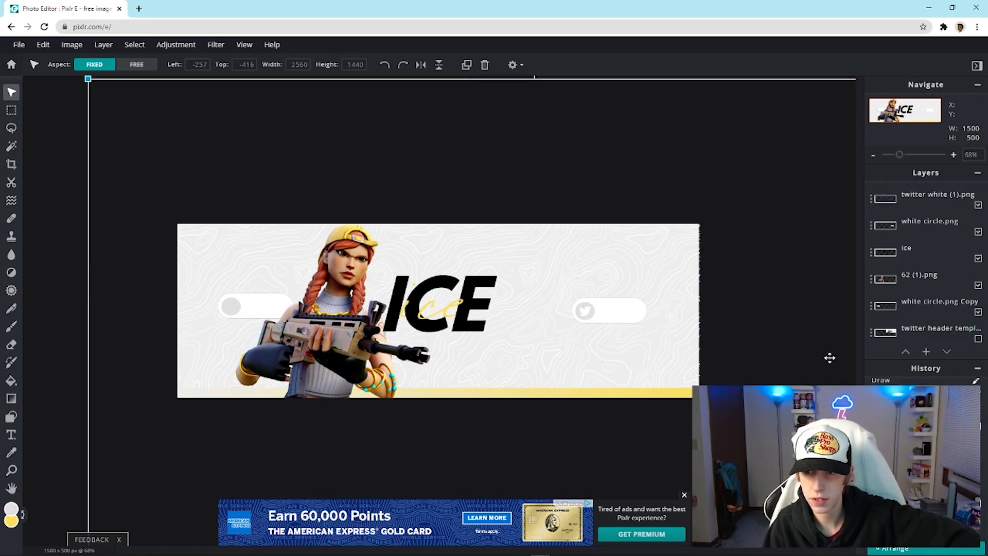
# Step: Add twitch white (1).png as an image layer, scale it to about 133 x 133 px and centre it on the left pill's grey circle
pyautogui.click(103, 44)
pyautogui.click(129, 88)
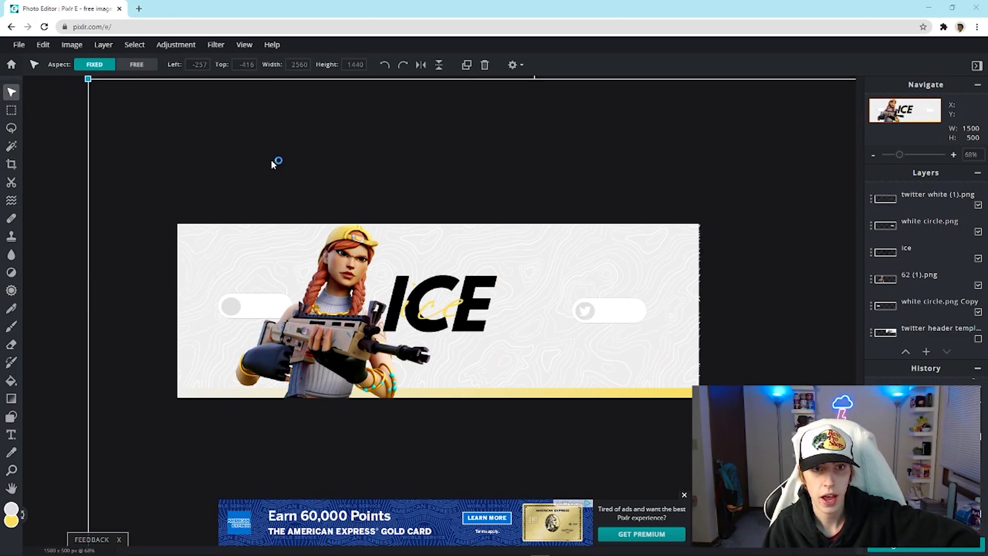
pyautogui.scroll(-10, 406, 214)
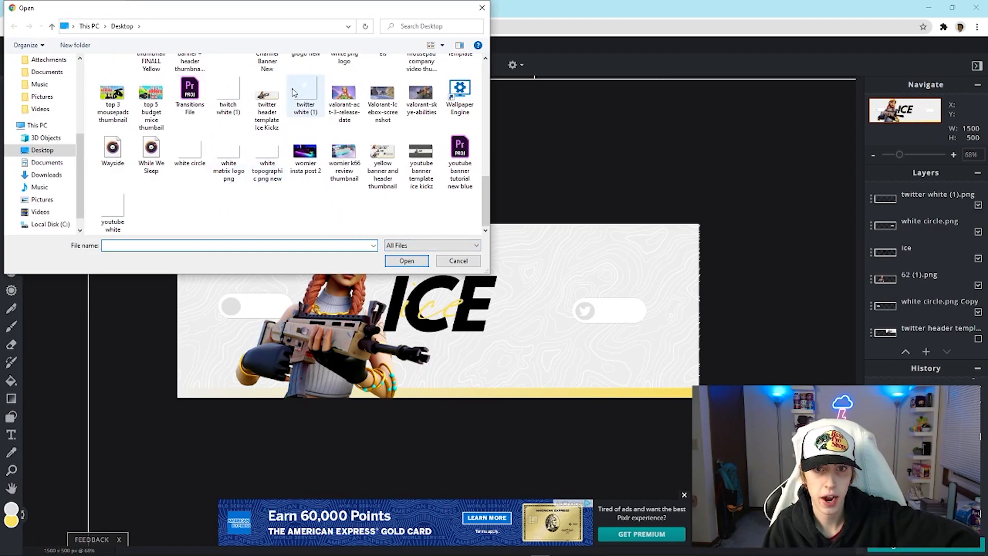
pyautogui.doubleClick(228, 96)
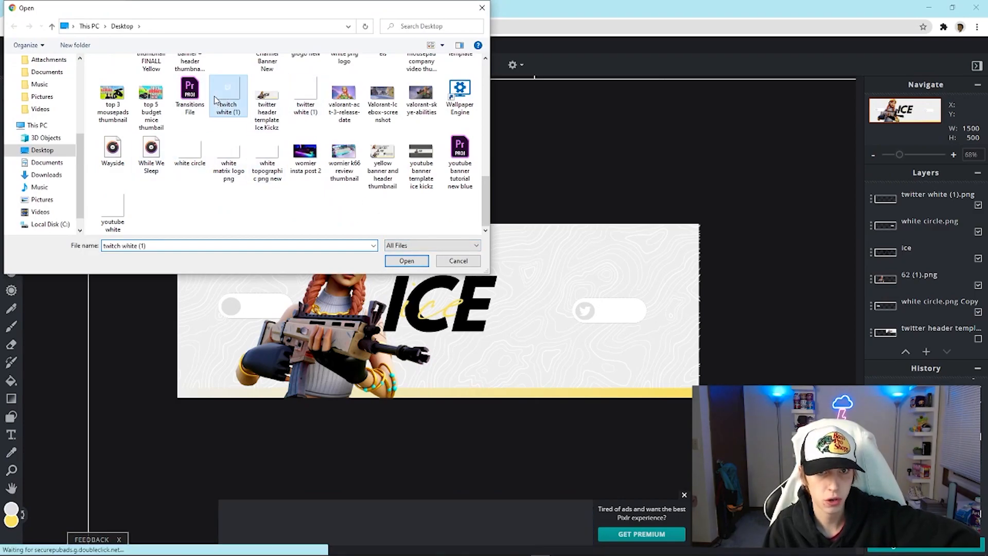
pyautogui.moveTo(440, 329); pyautogui.dragTo(230, 325)
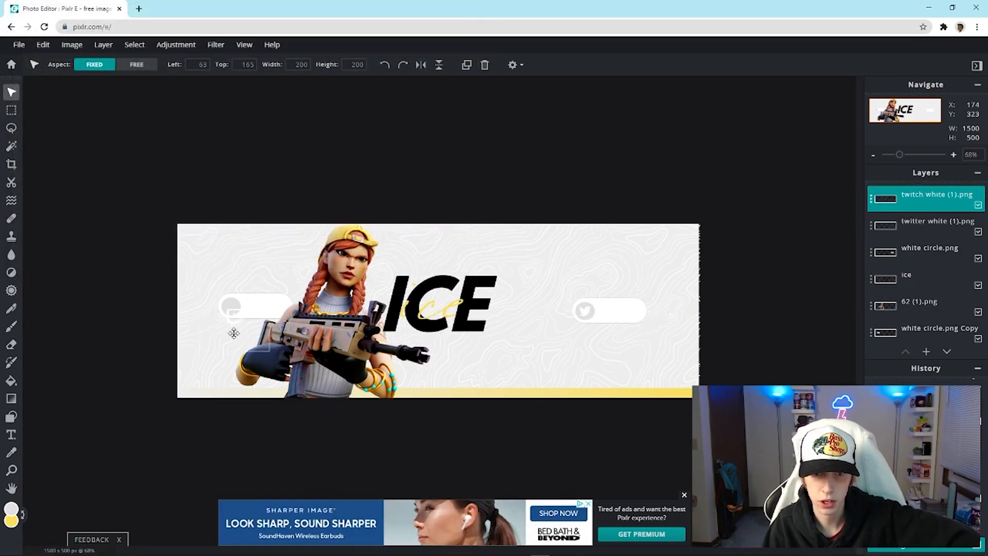
pyautogui.moveTo(254, 286); pyautogui.dragTo(240, 298)
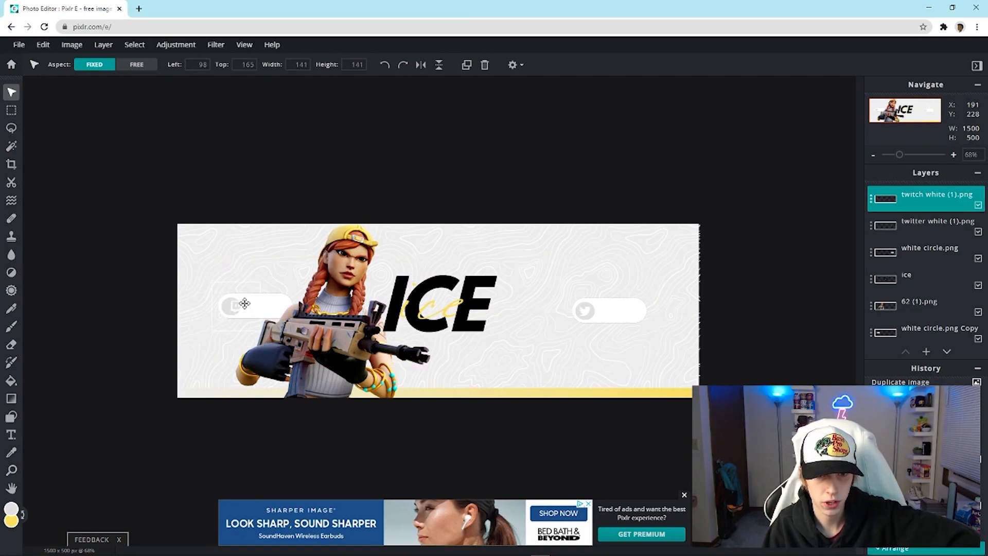
pyautogui.click(239, 304)
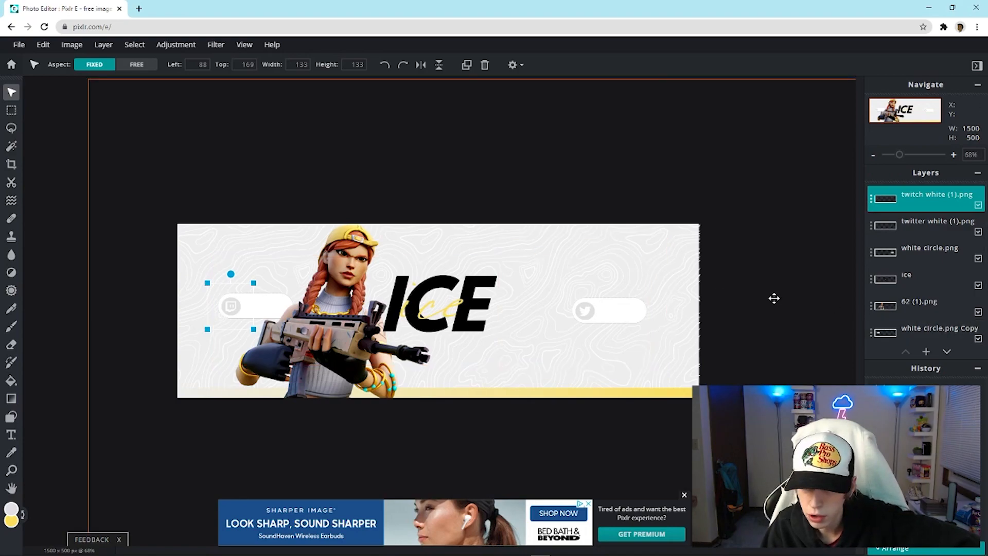
pyautogui.click(655, 392)
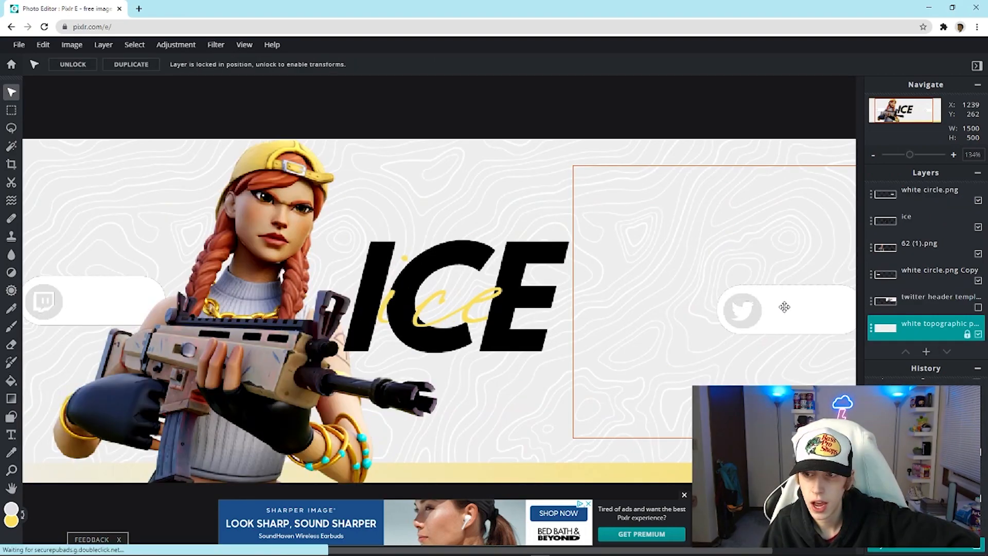
pyautogui.scroll(-5, 783, 307)
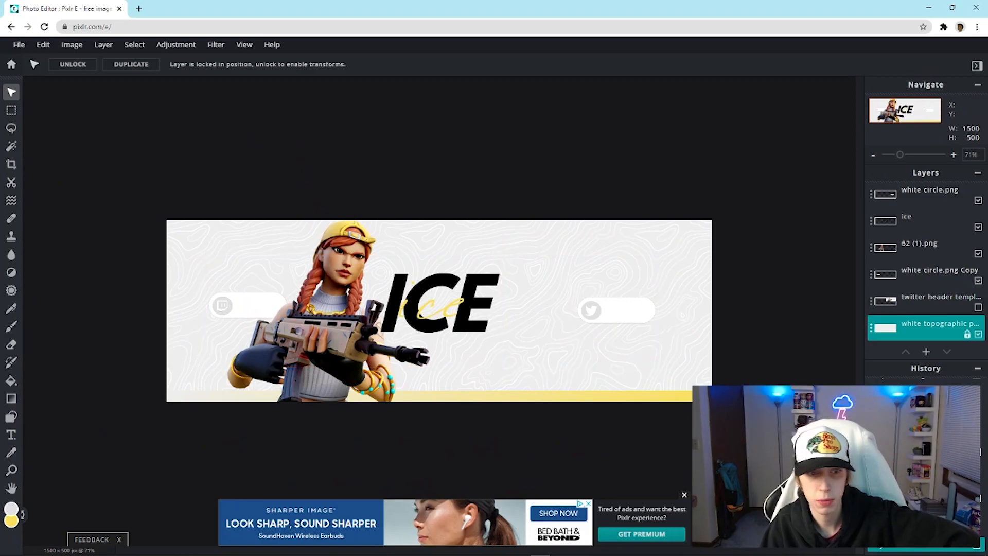
# Step: Add a new text layer to the header and style it as italic Leaguesparta in light grey #E1E1E1
pyautogui.click(11, 434)
pyautogui.click(78, 65)
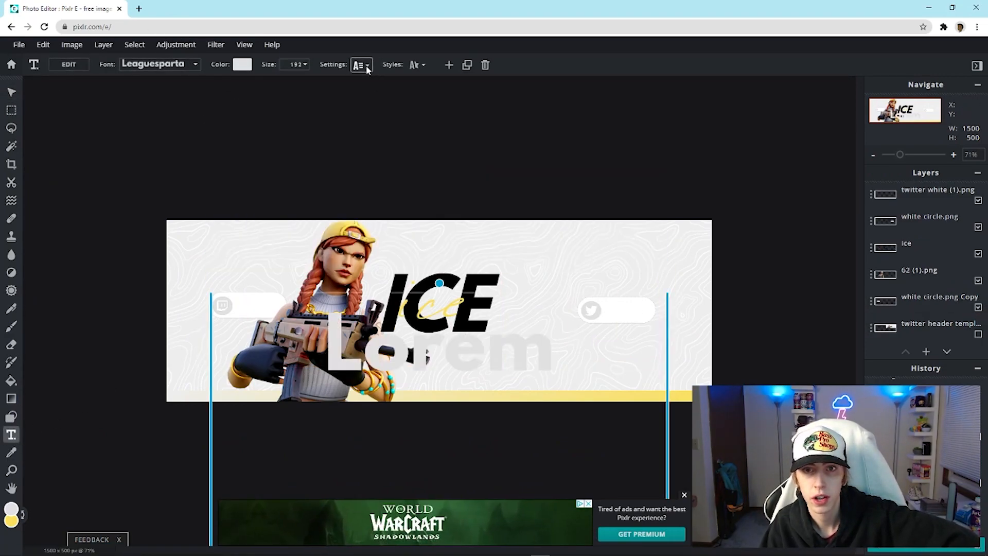
pyautogui.click(361, 64)
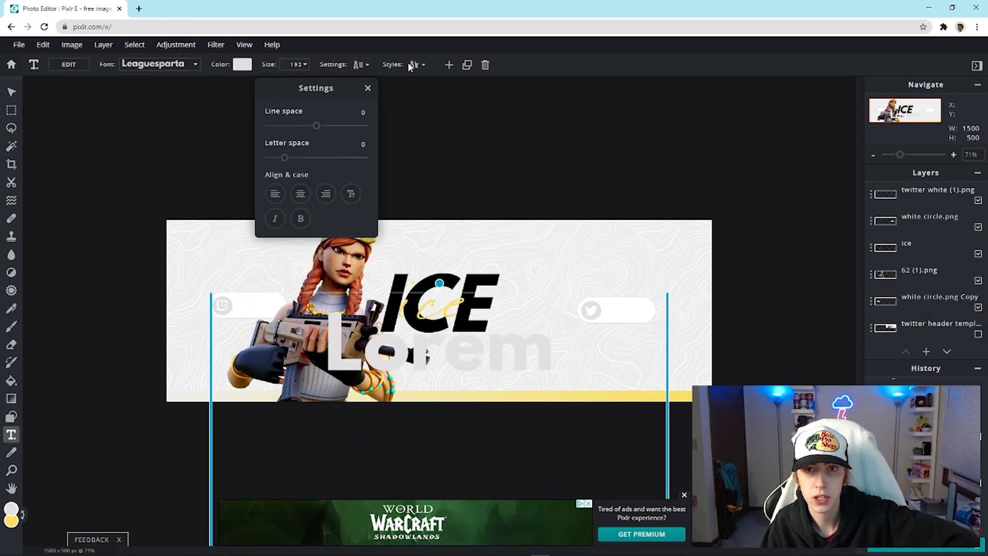
pyautogui.click(275, 218)
pyautogui.doubleClick(479, 374)
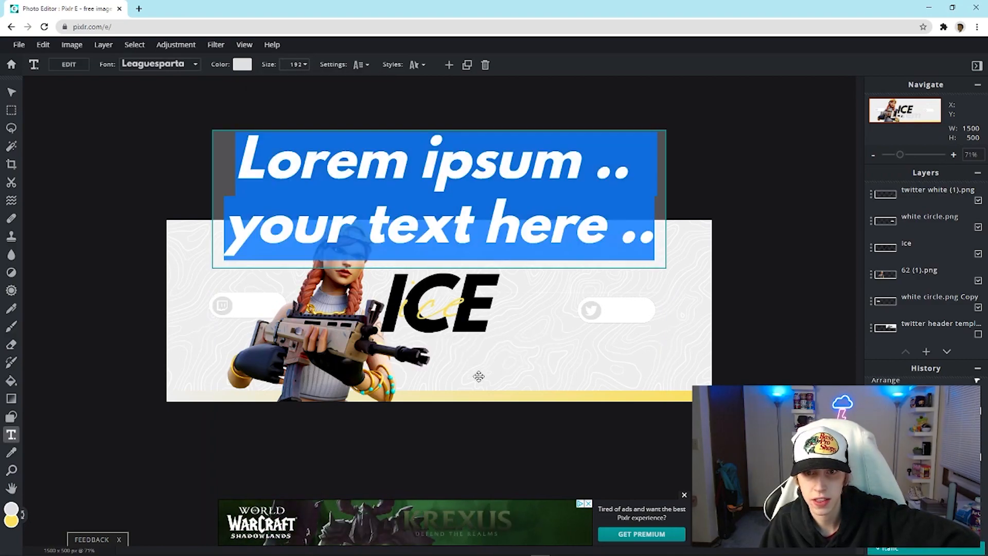
pyautogui.click(243, 63)
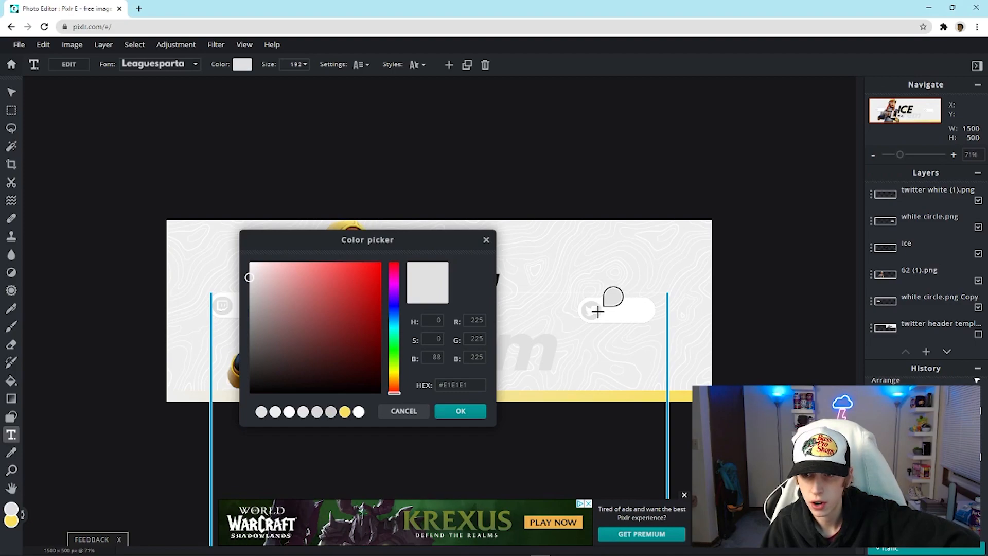
pyautogui.click(460, 411)
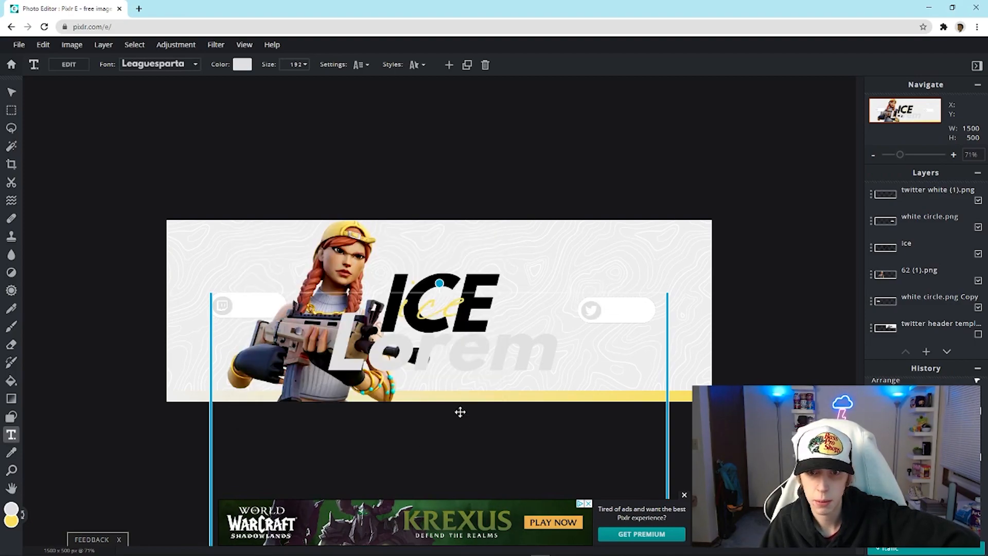
pyautogui.doubleClick(522, 364)
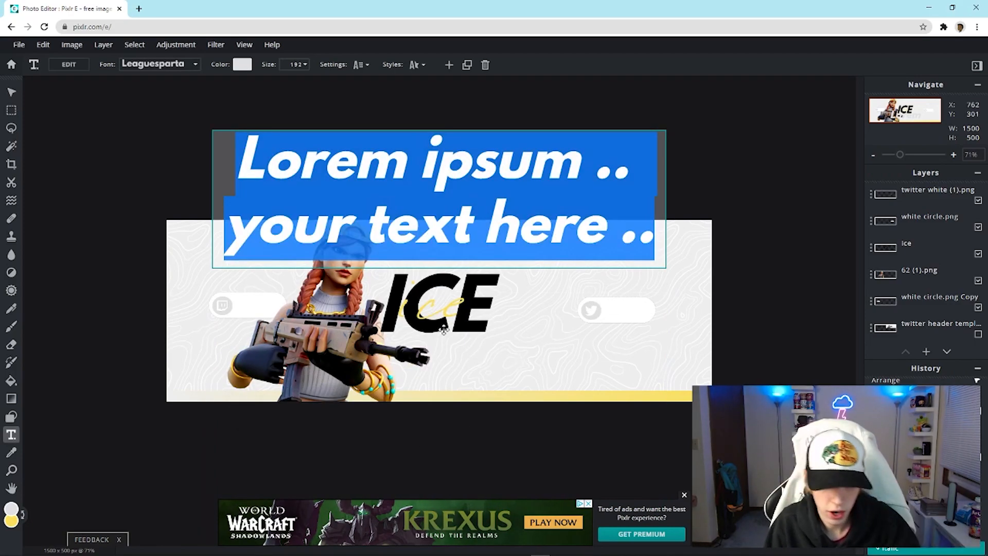
pyautogui.write('@')
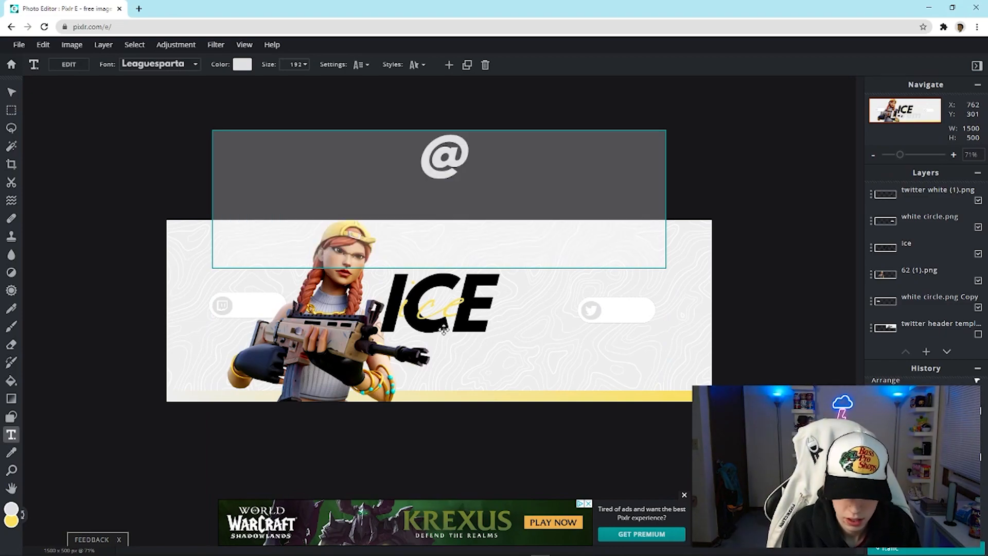
pyautogui.write('IceKickz')
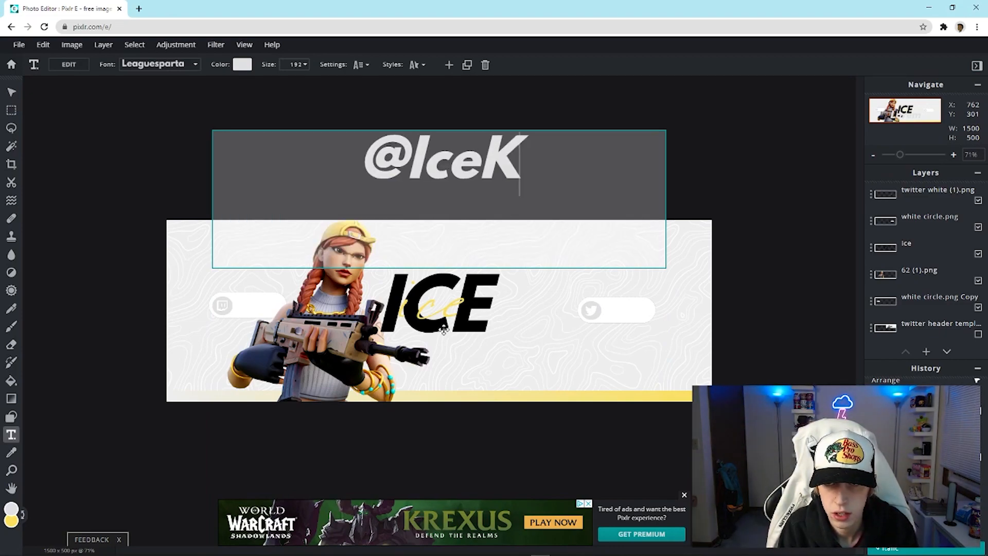
pyautogui.click(11, 93)
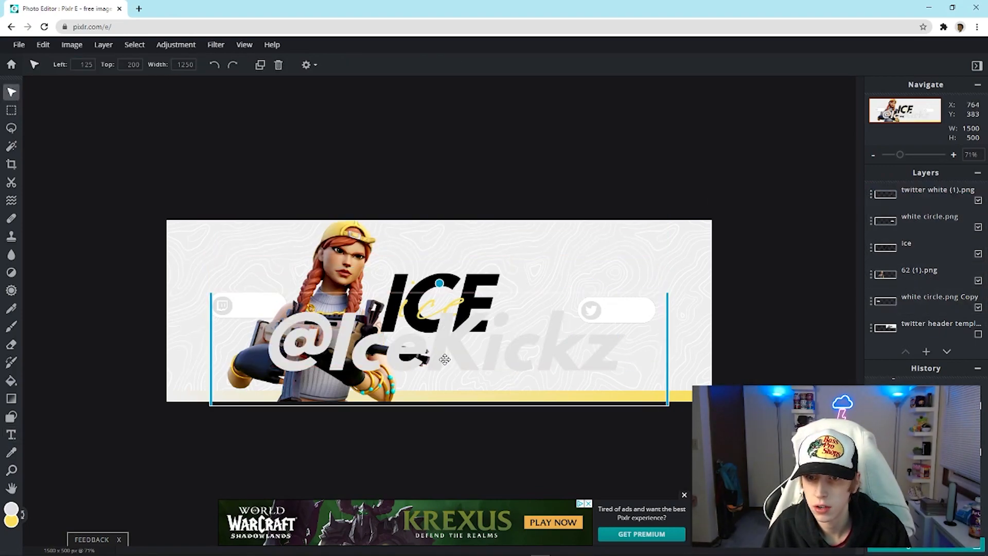
pyautogui.scroll(-2, 921, 288)
pyautogui.scroll(4, 921, 216)
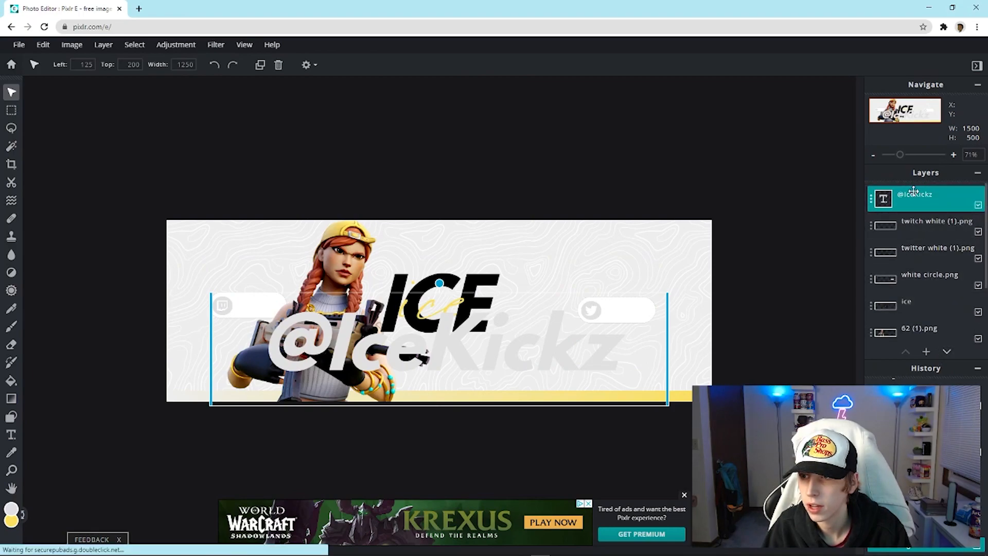
pyautogui.click(12, 435)
pyautogui.click(297, 65)
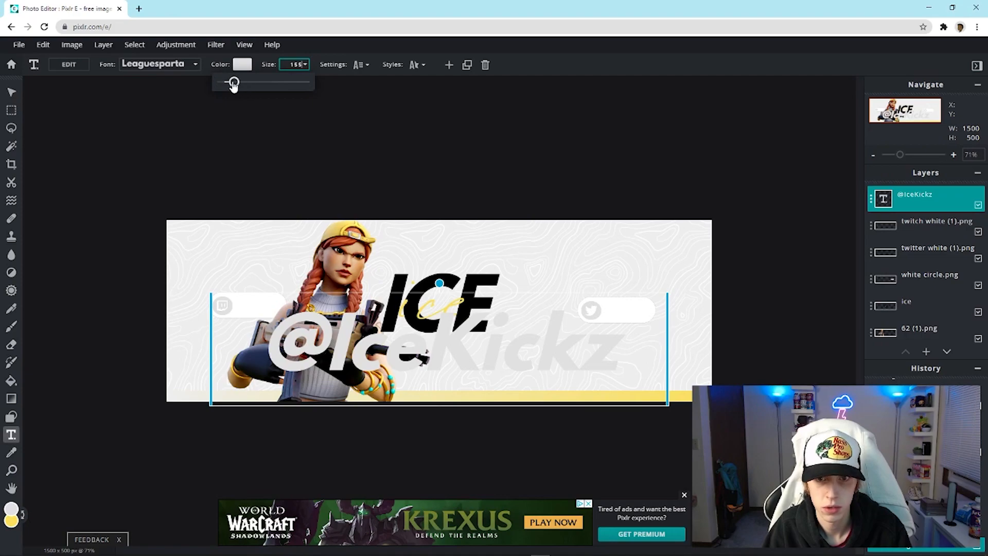
pyautogui.moveTo(235, 83); pyautogui.dragTo(223, 82)
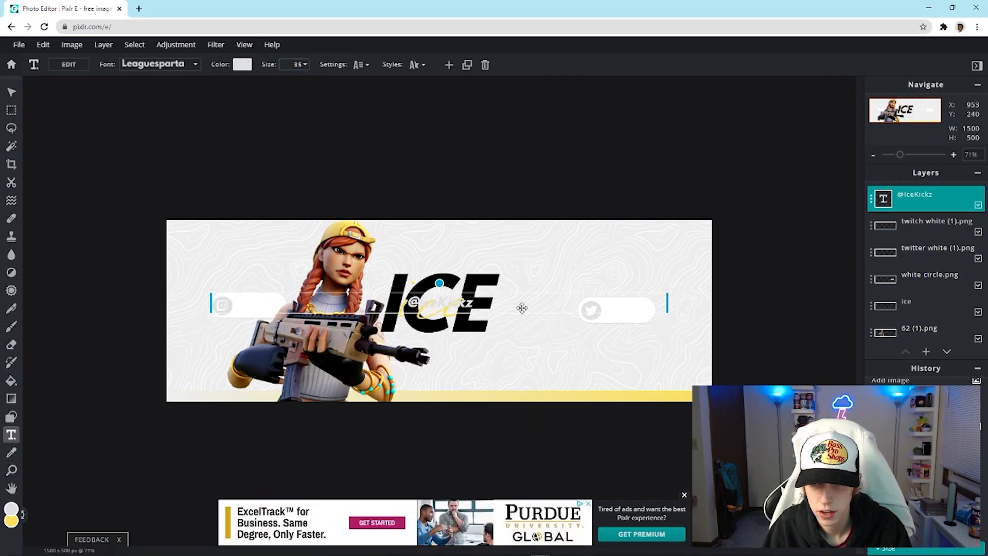
pyautogui.moveTo(472, 300); pyautogui.dragTo(653, 303)
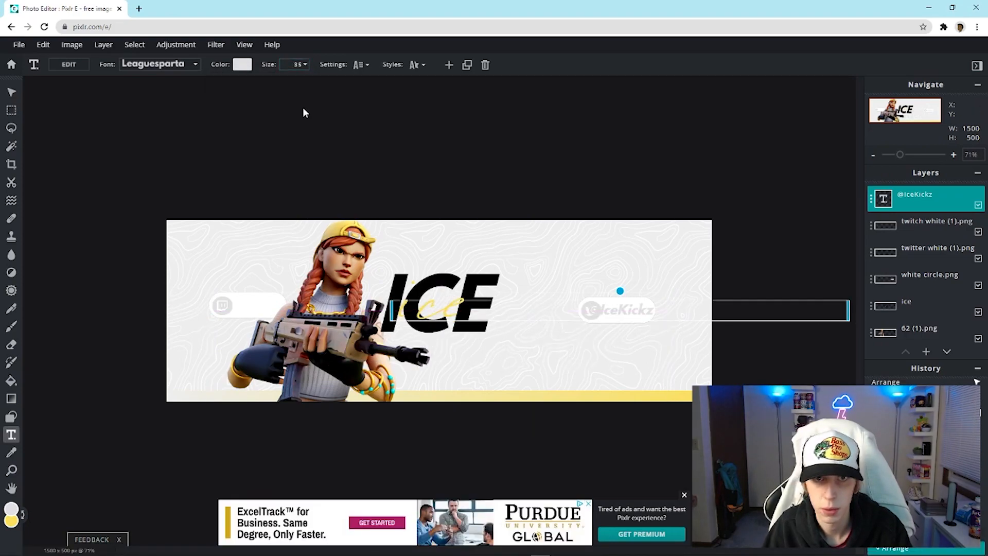
pyautogui.click(298, 64)
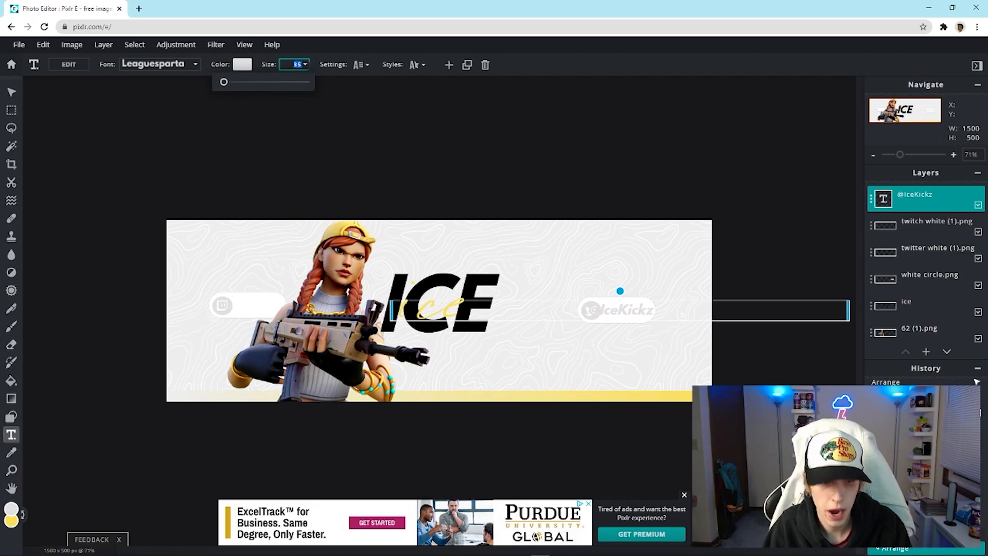
pyautogui.write('20')
pyautogui.doubleClick(297, 64)
pyautogui.write('22')
pyautogui.click(634, 311)
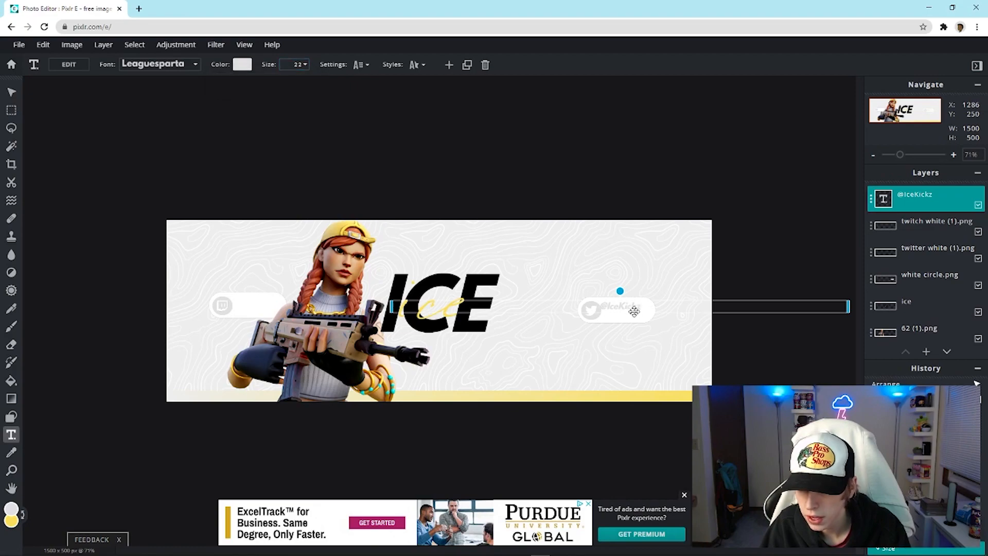
pyautogui.moveTo(634, 310); pyautogui.dragTo(638, 315)
pyautogui.click(298, 64)
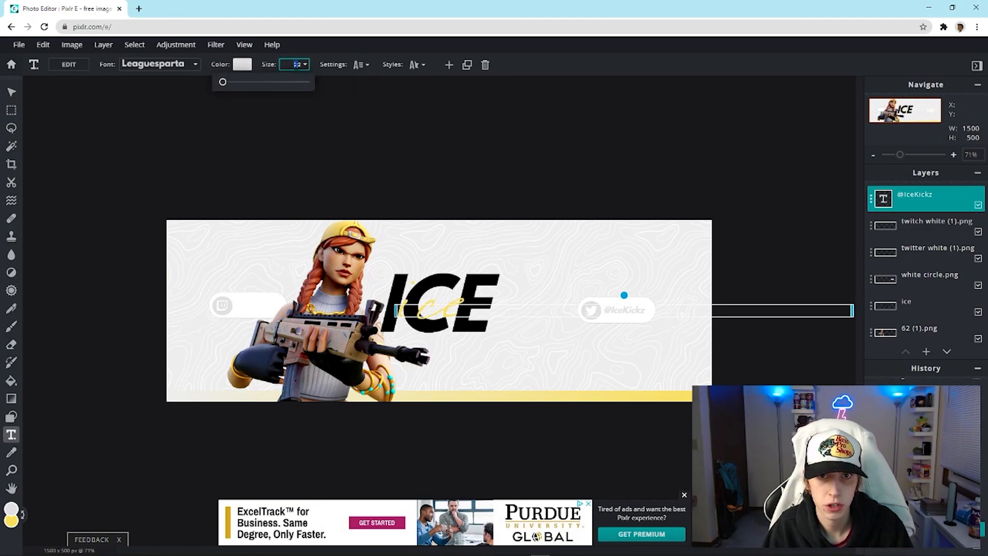
pyautogui.write('25')
pyautogui.click(636, 143)
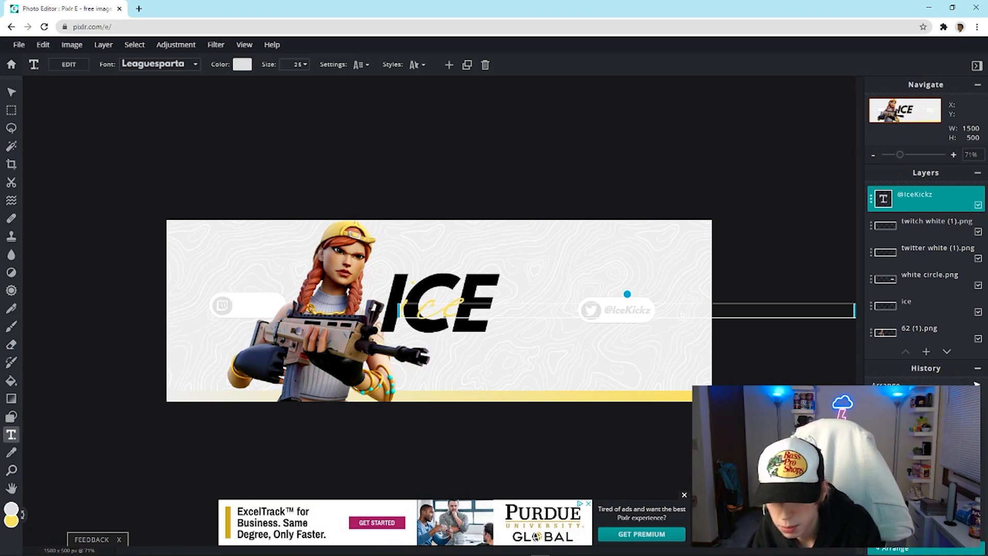
pyautogui.press('Down')
pyautogui.press('Down')
pyautogui.press('Down')
pyautogui.press('Down')
pyautogui.press('Left')
pyautogui.press('Left')
pyautogui.press('Up')
pyautogui.press('Left')
pyautogui.press('Left')
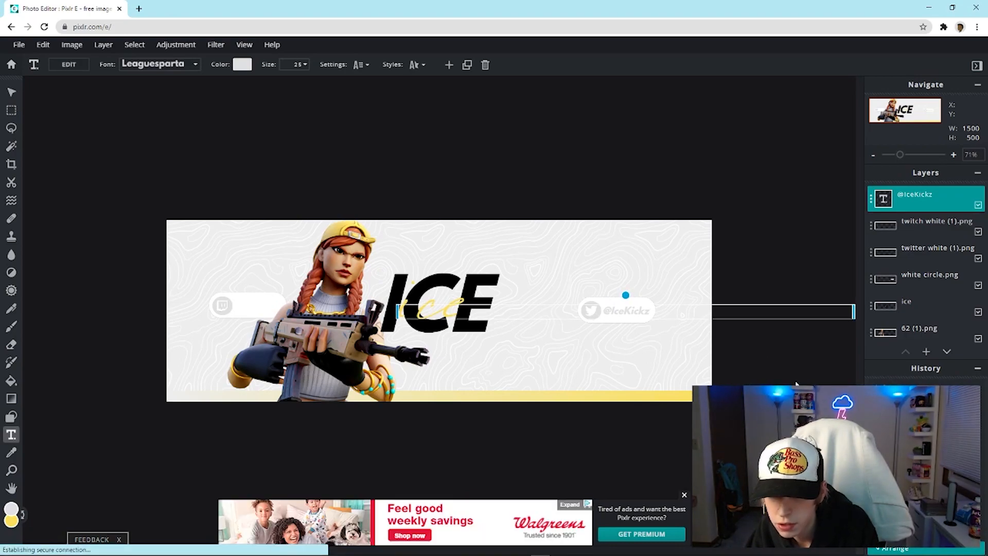
pyautogui.press('Right')
pyautogui.click(679, 471)
pyautogui.click(613, 314)
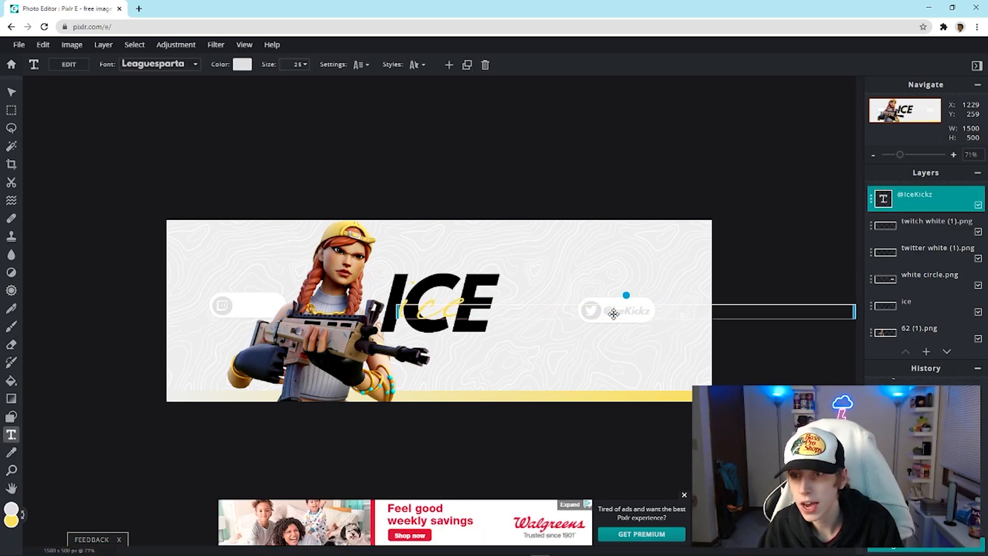
pyautogui.click(871, 198)
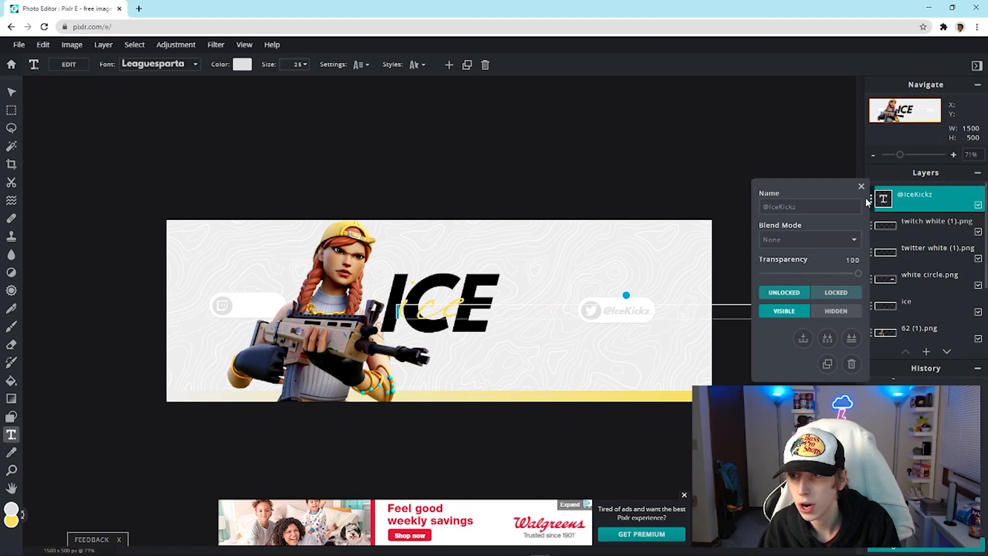
pyautogui.click(828, 364)
pyautogui.moveTo(635, 304); pyautogui.dragTo(257, 308)
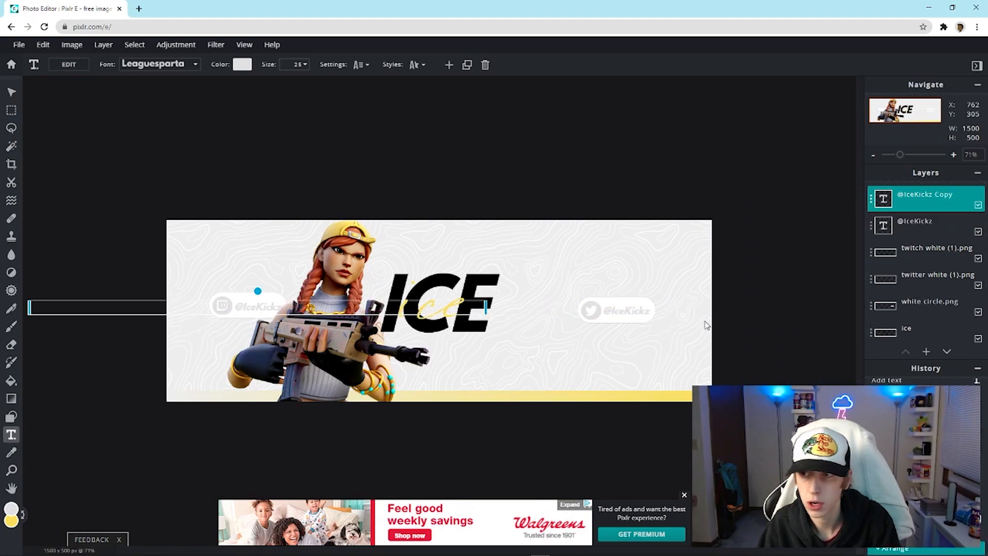
# Step: Place the copied text layer beneath the character layer 62 (1).png and change its text to "/IceKickz"
pyautogui.moveTo(942, 196); pyautogui.dragTo(924, 315)
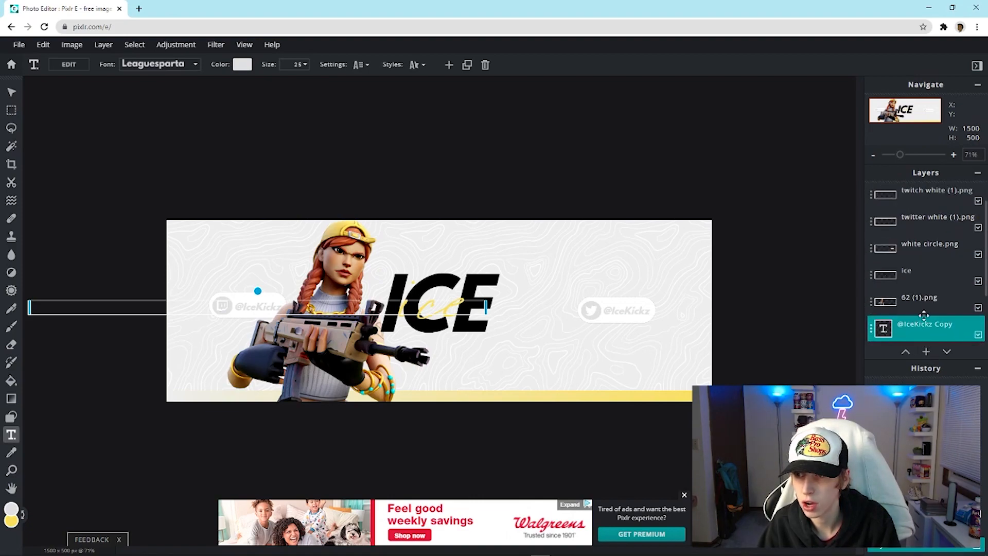
pyautogui.doubleClick(264, 307)
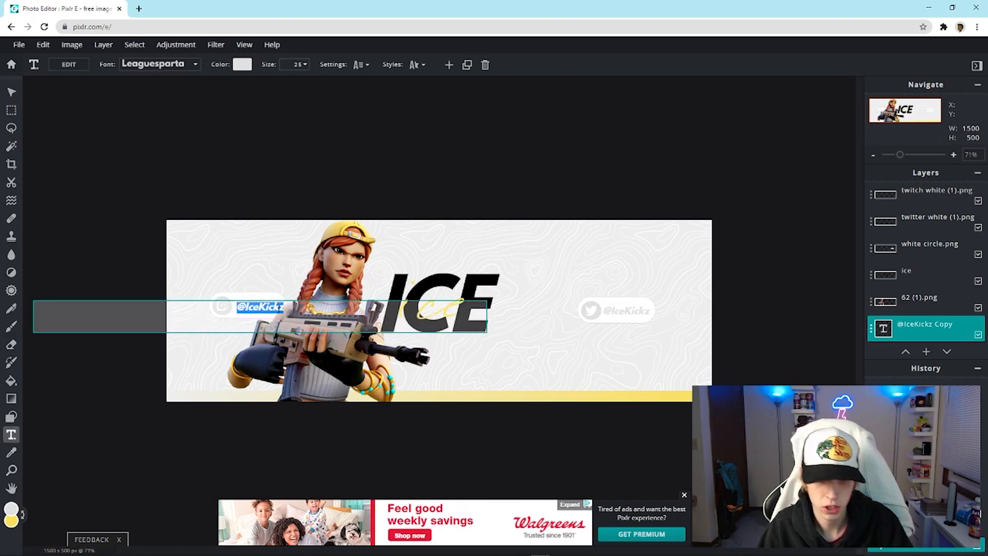
pyautogui.press('BackSpace')
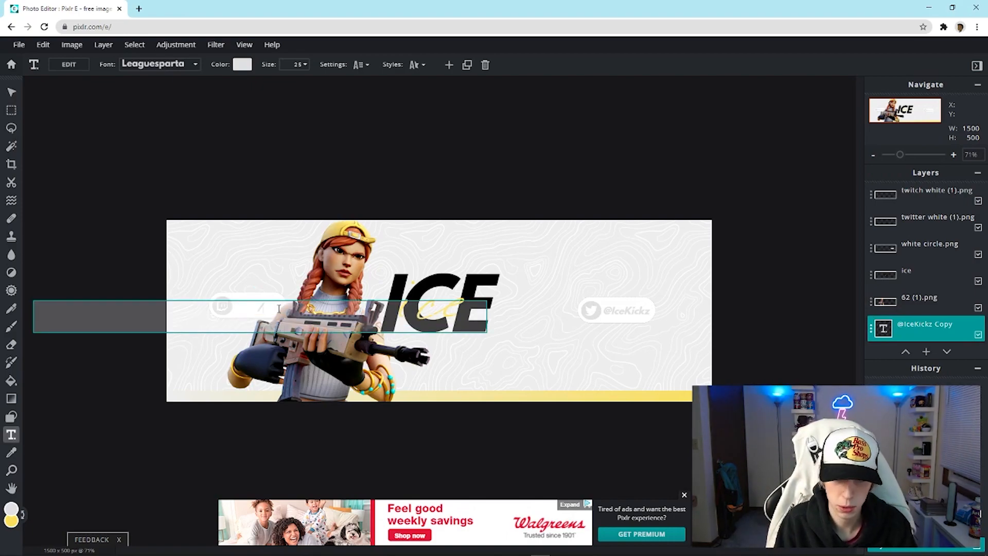
pyautogui.write('/IceKickz')
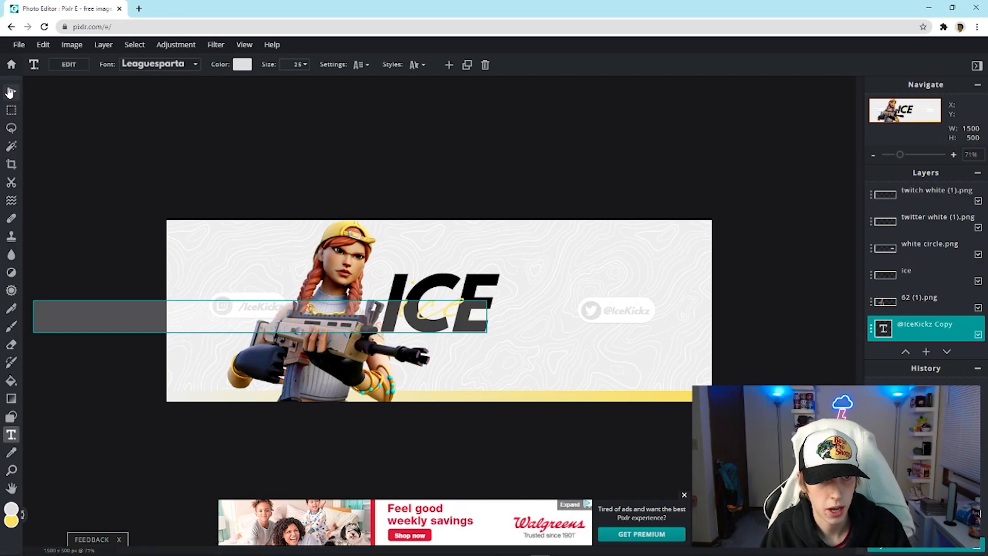
pyautogui.click(11, 92)
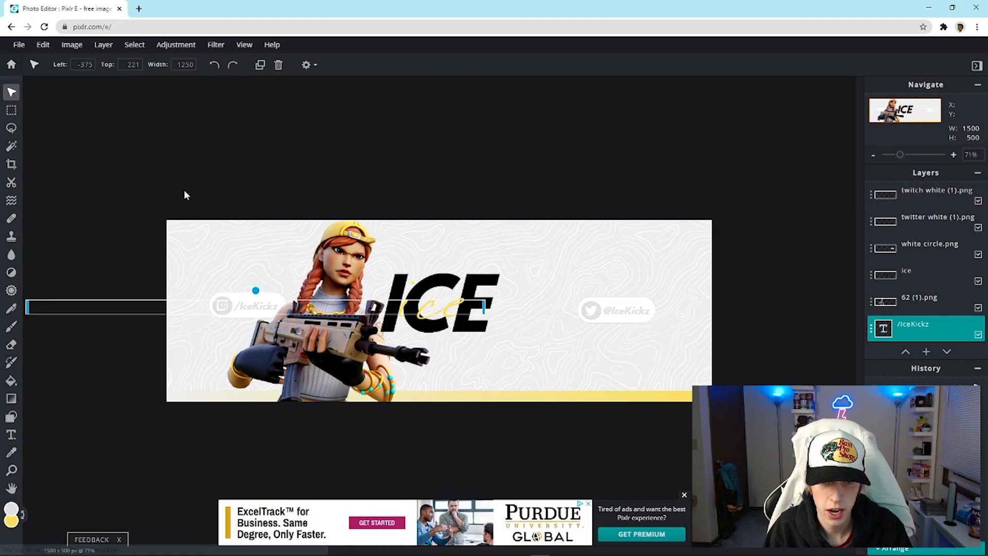
pyautogui.click(668, 131)
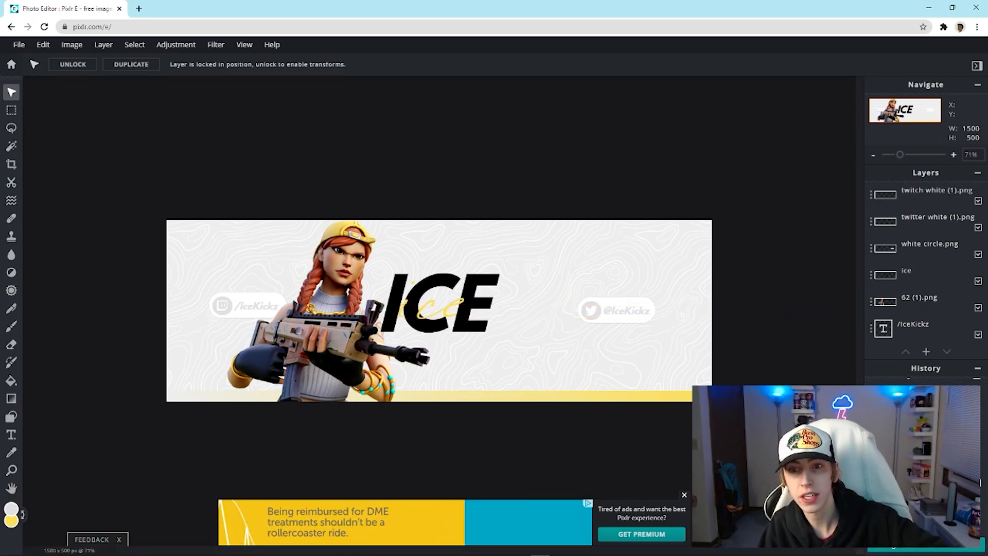
# Step: Rename the ice layer as "Main text"
pyautogui.click(443, 293)
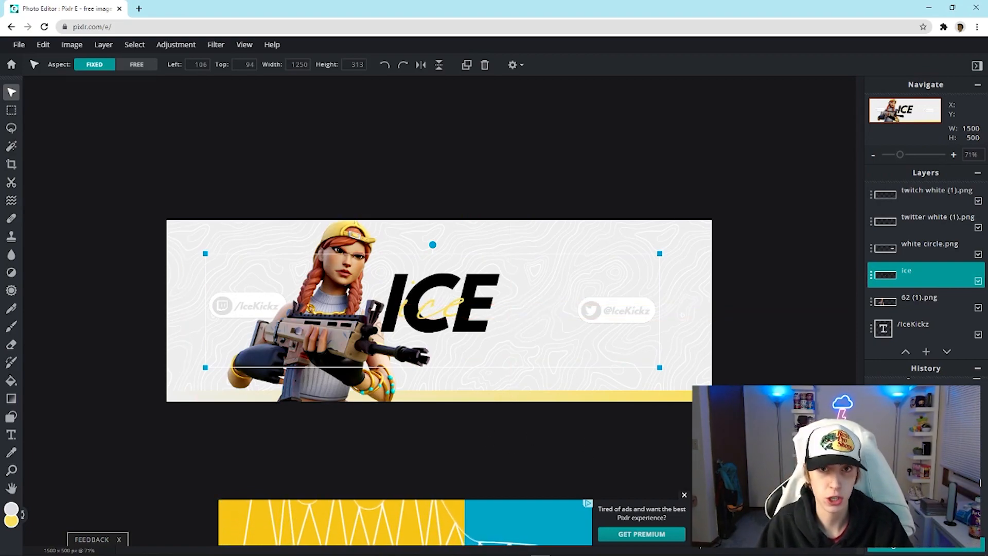
pyautogui.click(833, 350)
pyautogui.moveTo(443, 294); pyautogui.dragTo(444, 294)
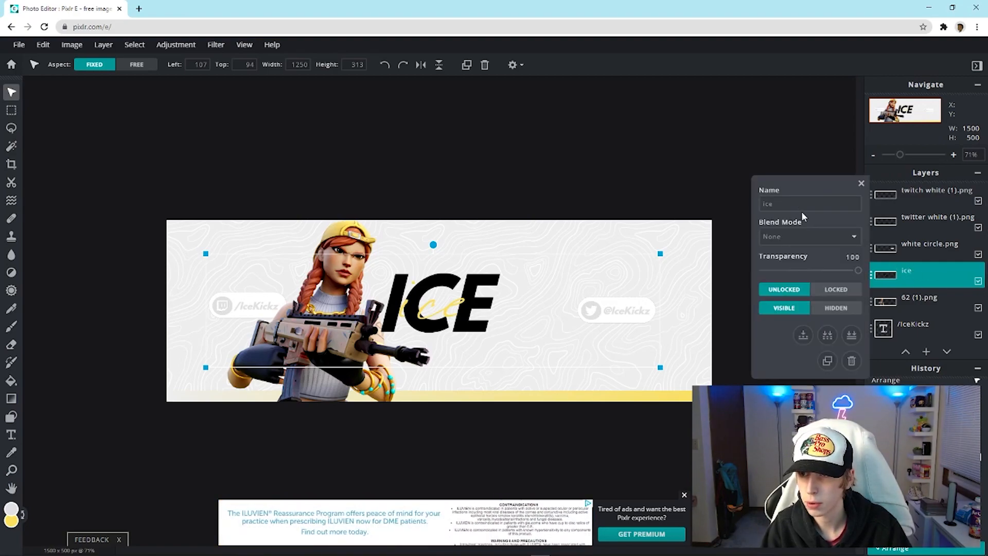
pyautogui.write('M')
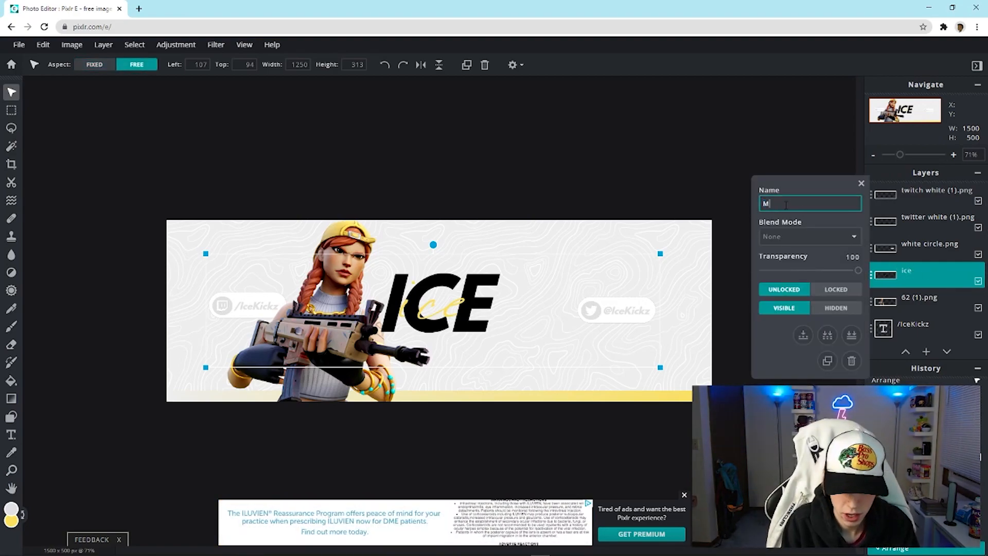
pyautogui.write('ain text')
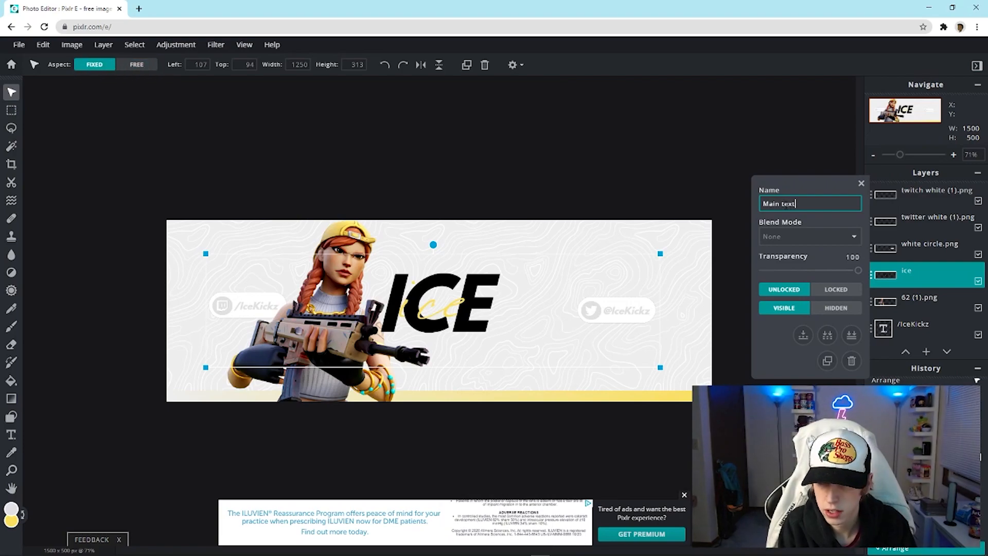
pyautogui.click(861, 183)
pyautogui.click(907, 212)
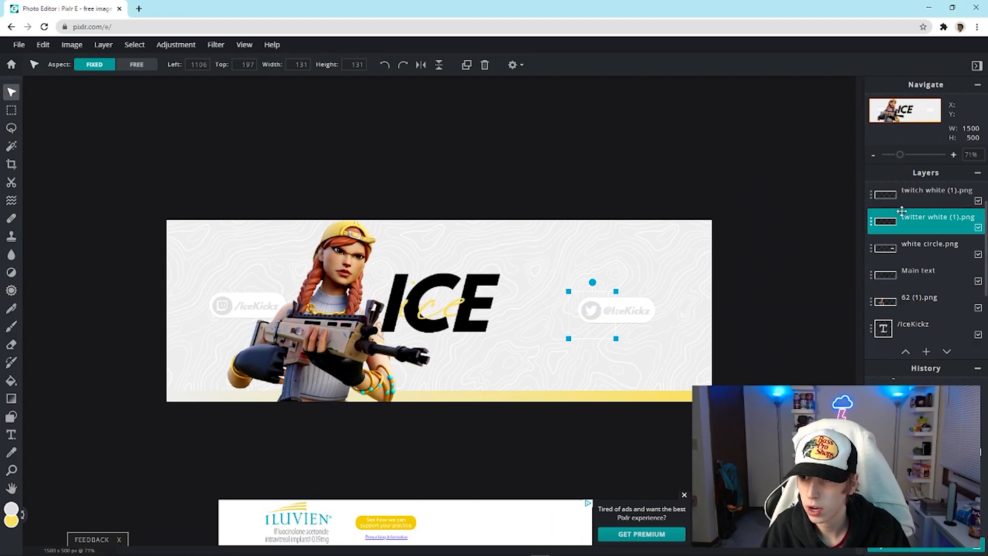
pyautogui.click(917, 194)
pyautogui.moveTo(588, 317); pyautogui.dragTo(588, 315)
pyautogui.scroll(1, 926, 247)
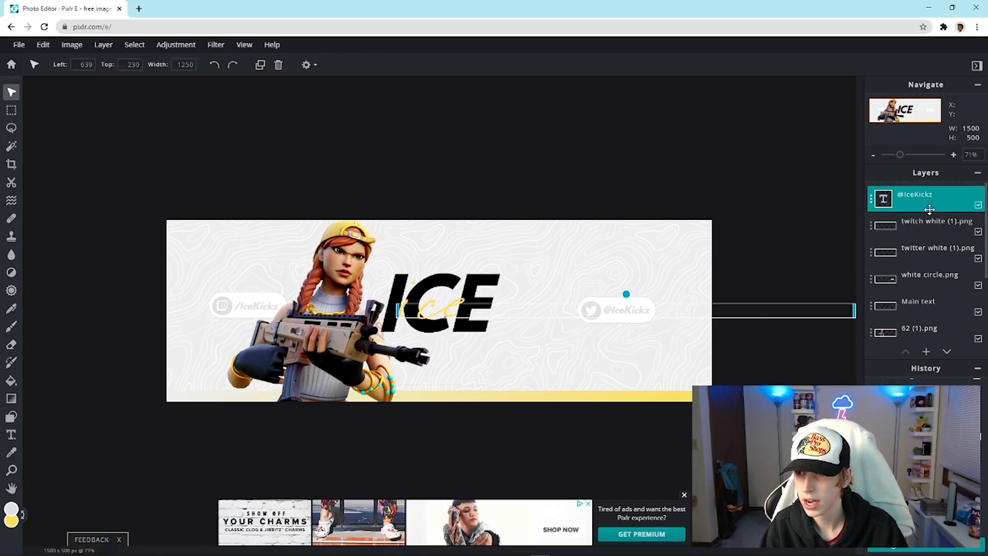
pyautogui.moveTo(916, 196); pyautogui.dragTo(915, 225)
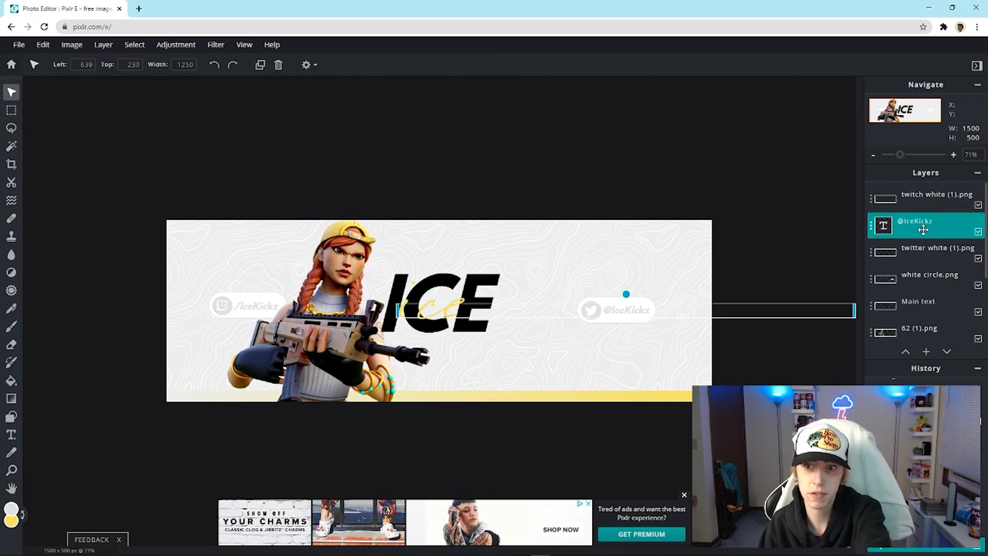
pyautogui.click(924, 251)
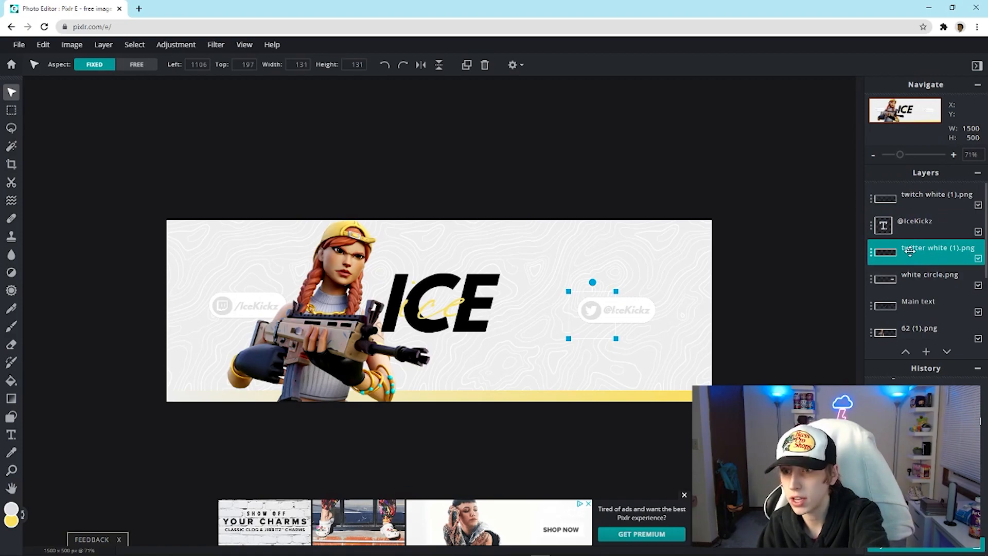
pyautogui.click(924, 276)
pyautogui.click(921, 252)
pyautogui.click(911, 227)
pyautogui.click(913, 252)
pyautogui.click(916, 276)
pyautogui.click(904, 223)
pyautogui.click(920, 251)
pyautogui.click(921, 276)
pyautogui.click(921, 252)
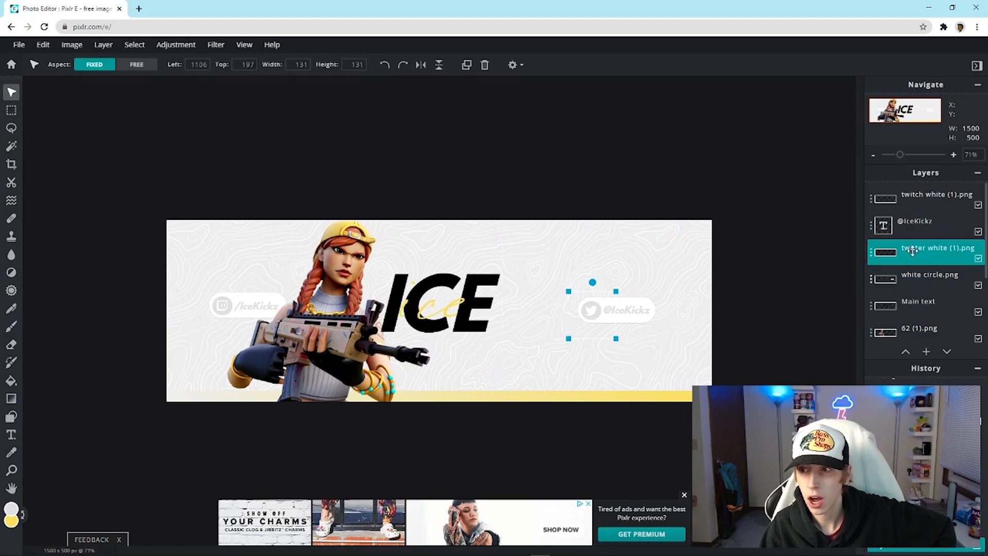
pyautogui.click(911, 224)
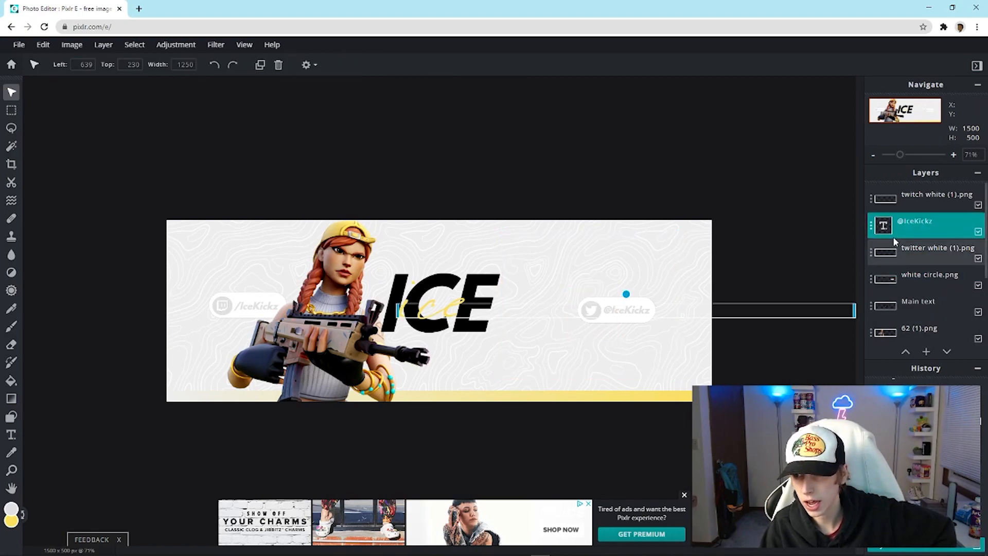
pyautogui.click(910, 252)
pyautogui.click(911, 225)
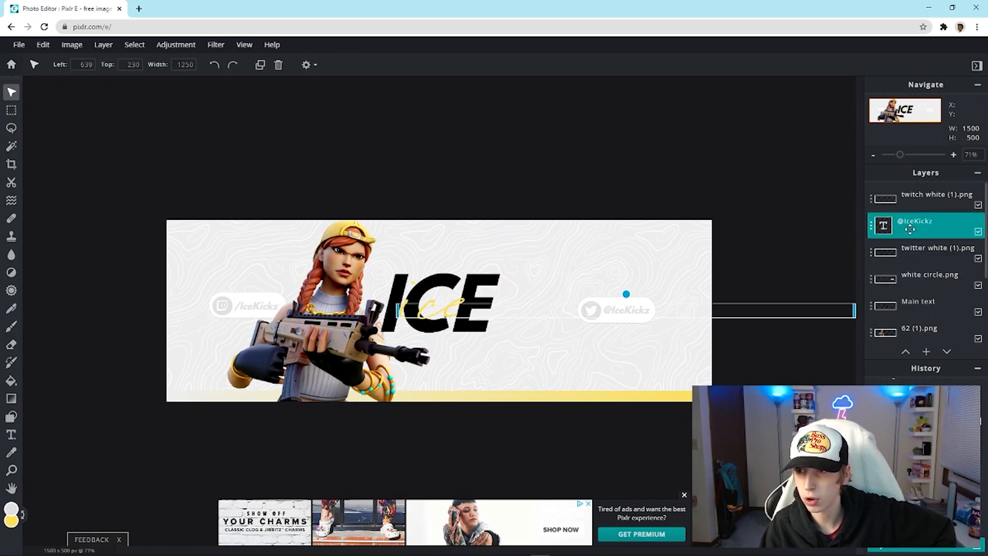
pyautogui.click(870, 224)
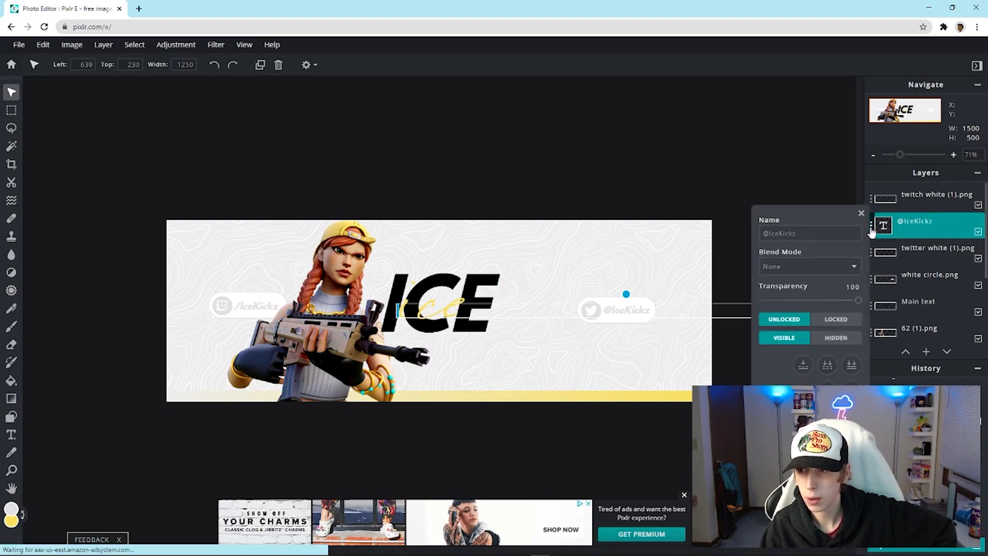
pyautogui.click(801, 369)
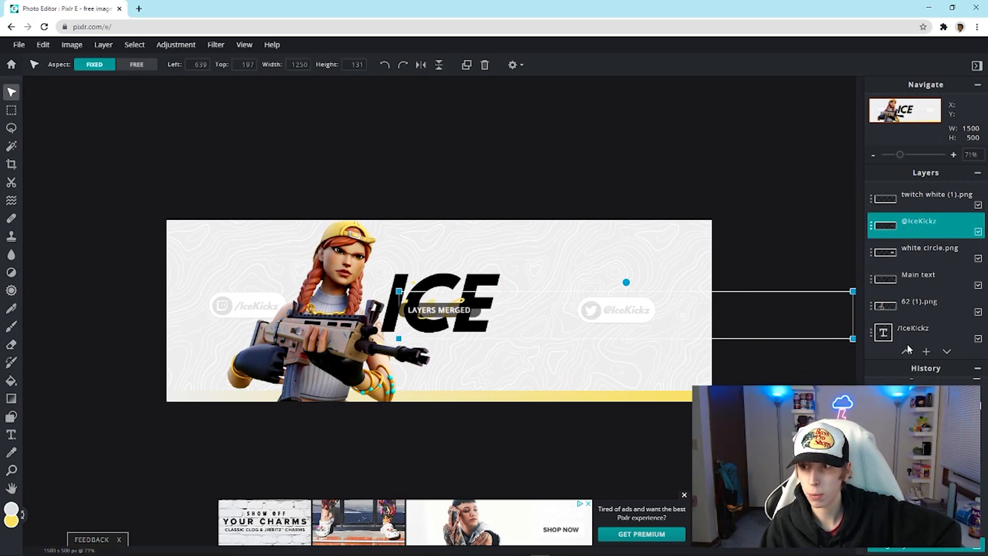
pyautogui.click(880, 224)
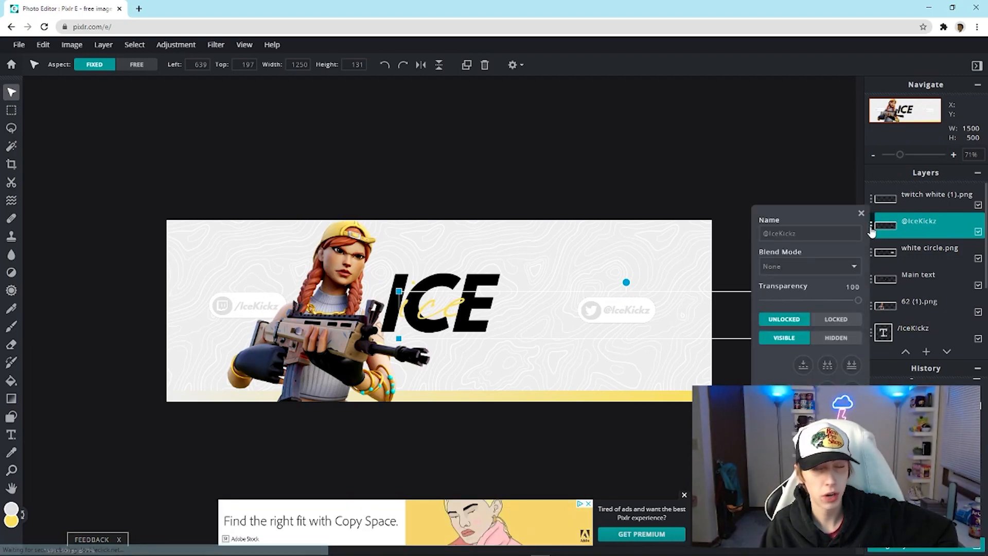
pyautogui.click(803, 364)
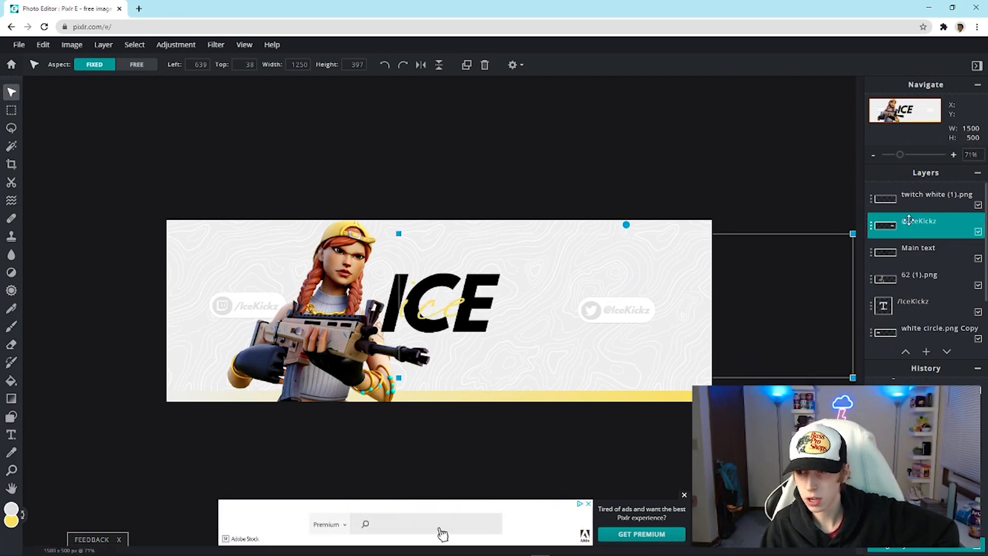
# Step: Try moving the merged Twitter pill lower on the canvas and undo the move
pyautogui.moveTo(617, 329); pyautogui.dragTo(631, 378)
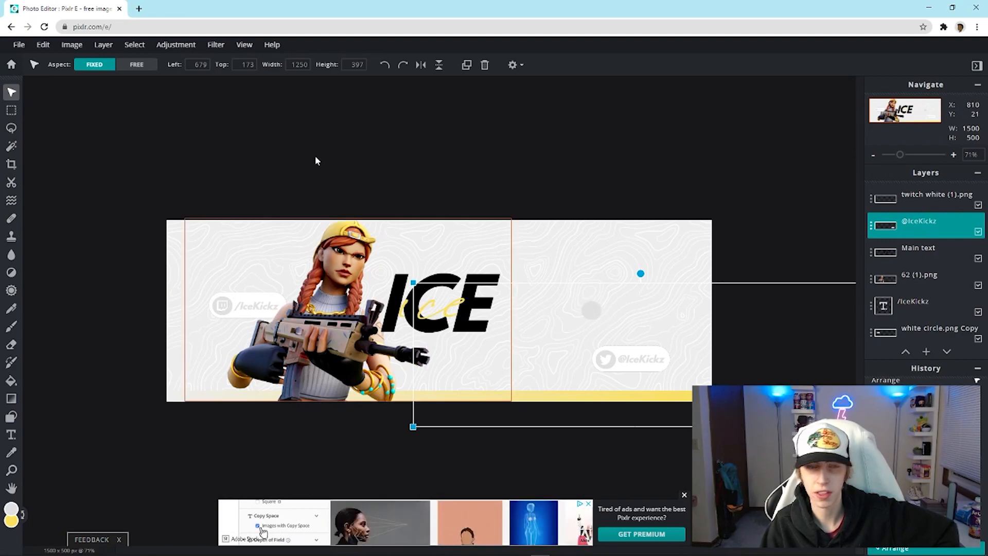
pyautogui.click(42, 44)
pyautogui.click(51, 61)
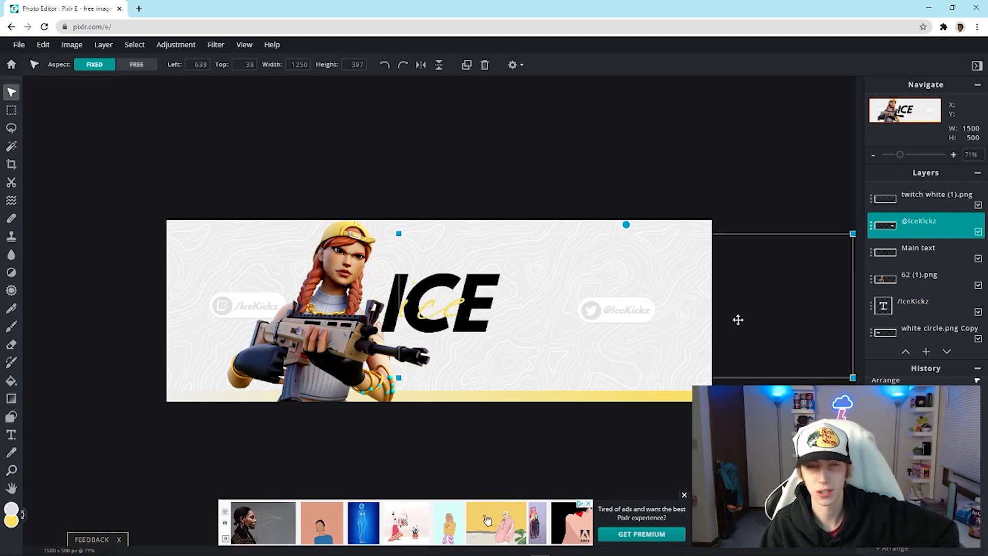
pyautogui.click(743, 189)
pyautogui.click(617, 313)
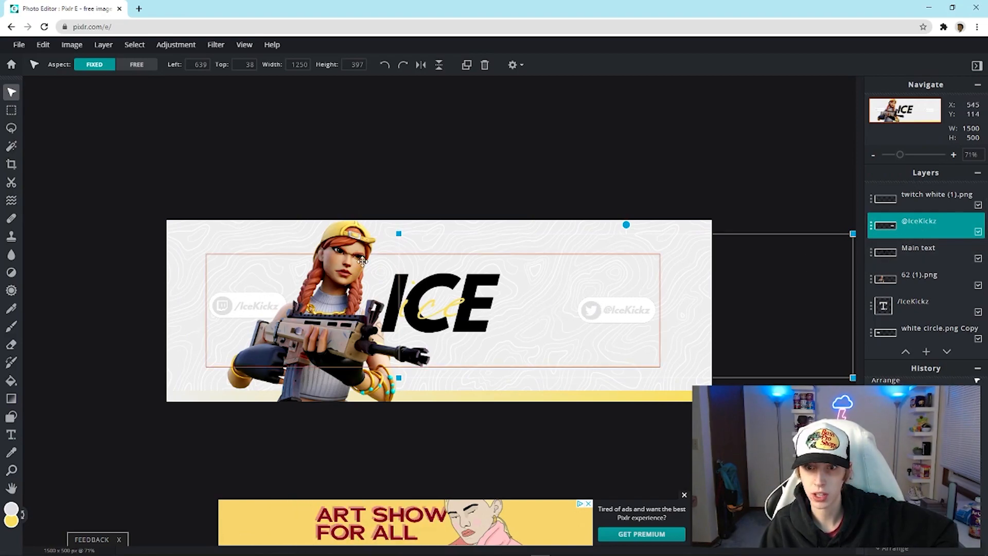
pyautogui.click(135, 46)
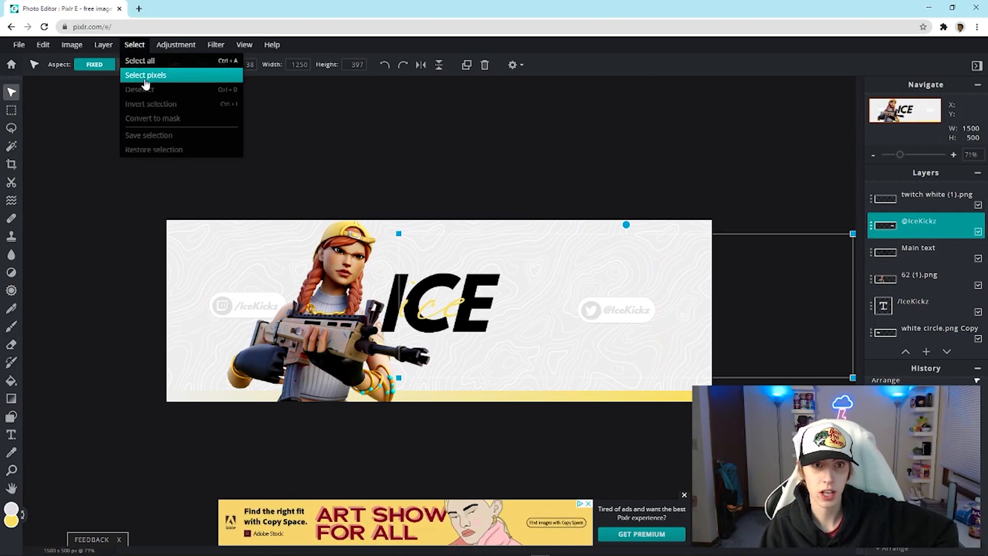
pyautogui.click(149, 76)
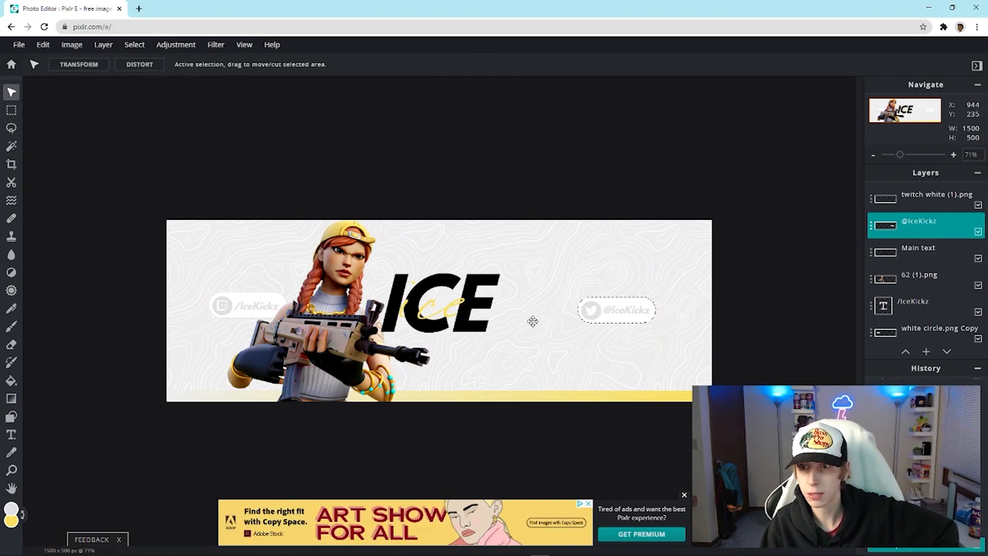
pyautogui.click(43, 45)
pyautogui.click(60, 104)
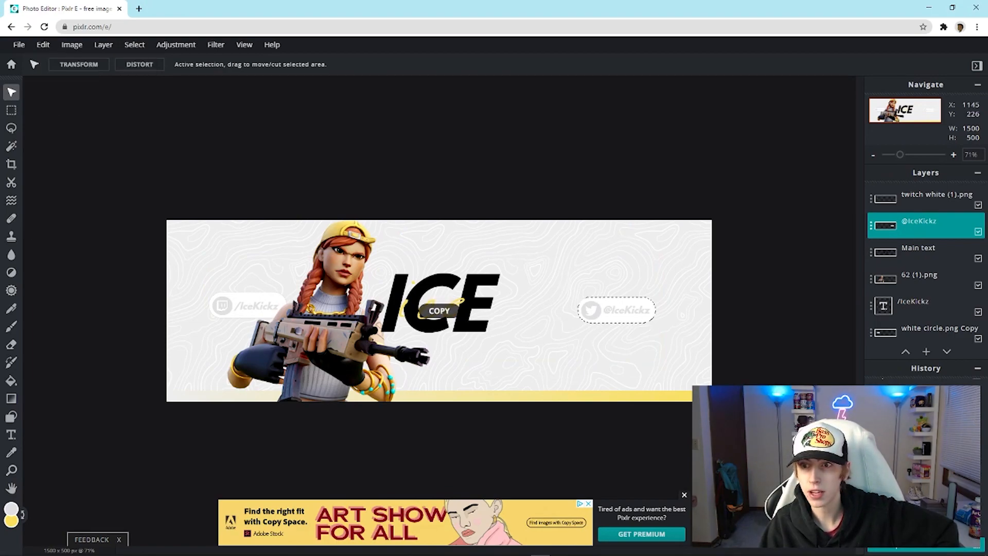
# Step: Paste the copied Twitter pill as a new layer, place it between ICE and the original pill, and delete it
pyautogui.click(43, 45)
pyautogui.click(77, 130)
pyautogui.moveTo(436, 311); pyautogui.dragTo(543, 299)
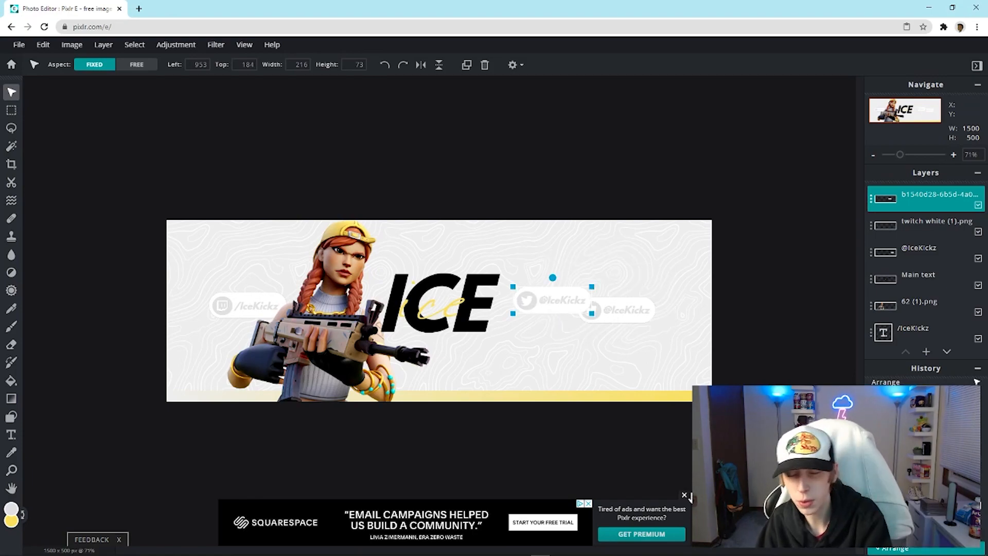
pyautogui.press('Delete')
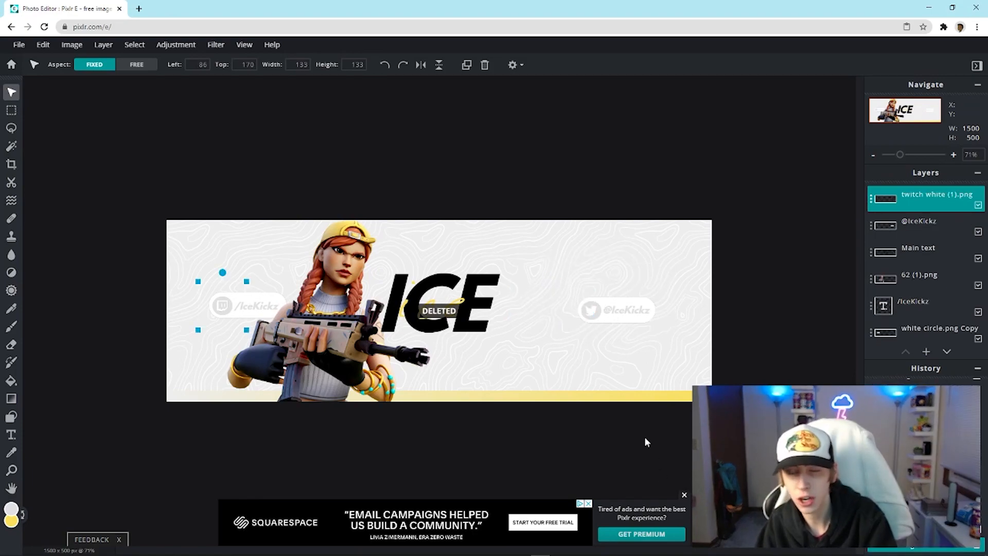
# Step: Open a second Pixlr E session in a new browser tab
pyautogui.click(140, 8)
pyautogui.write('p')
pyautogui.press('Return')
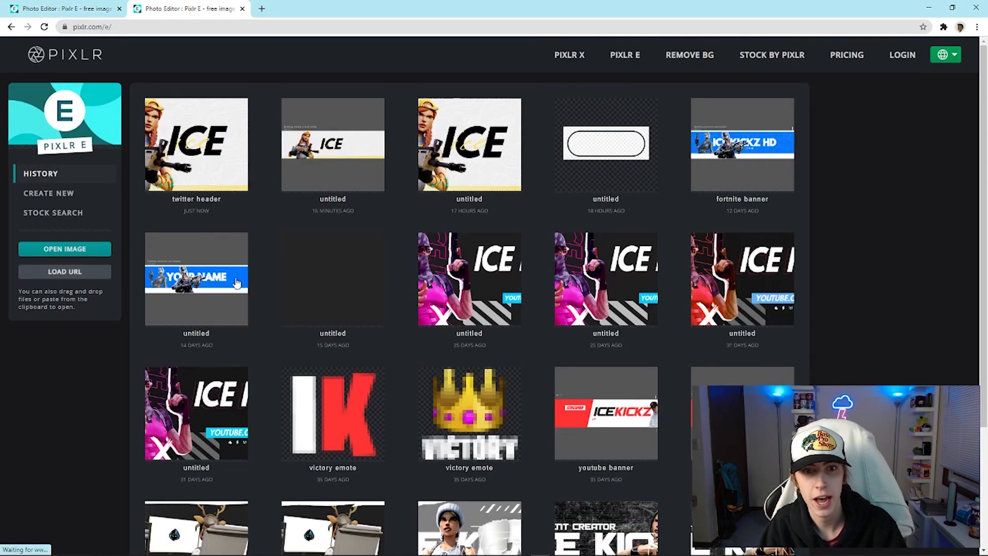
# Step: Create a new blank canvas named "banner" with a width of 2560 and a height of 1440
pyautogui.click(46, 195)
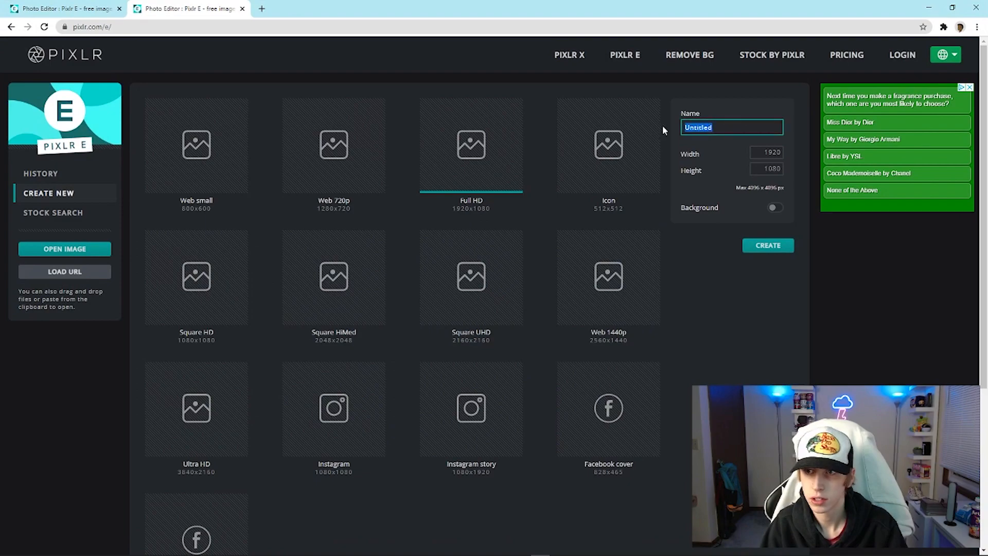
pyautogui.write('banner')
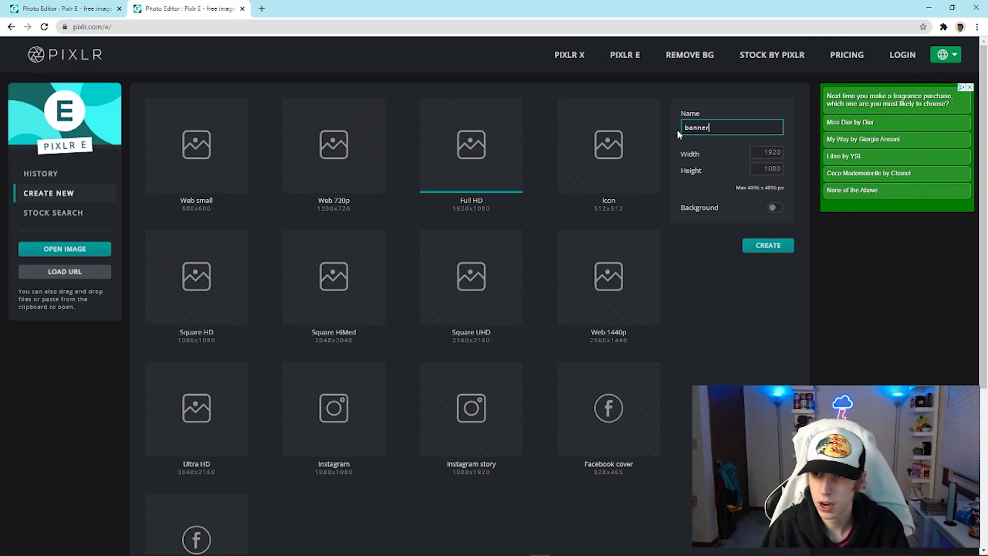
pyautogui.click(757, 153)
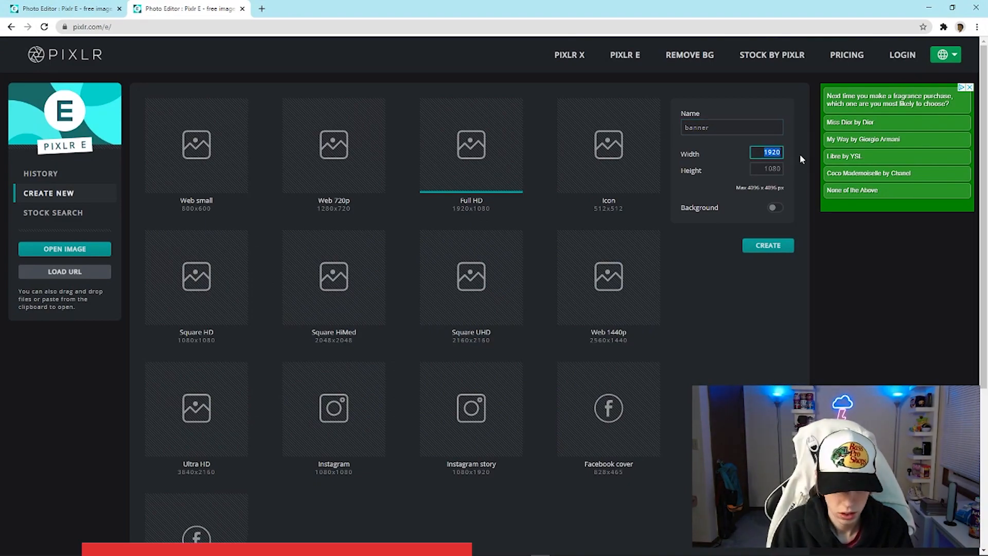
pyautogui.write('2560')
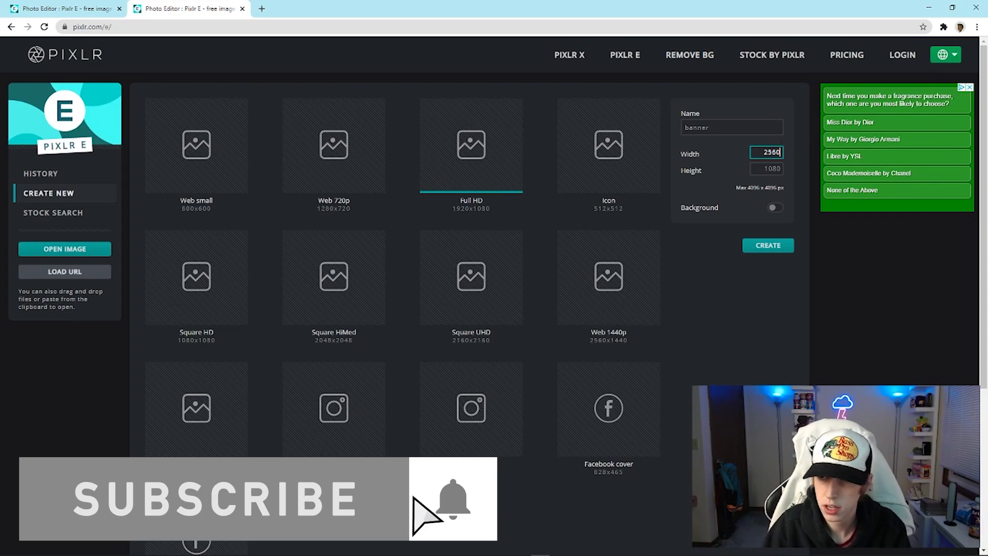
pyautogui.press('Tab')
pyautogui.write('1')
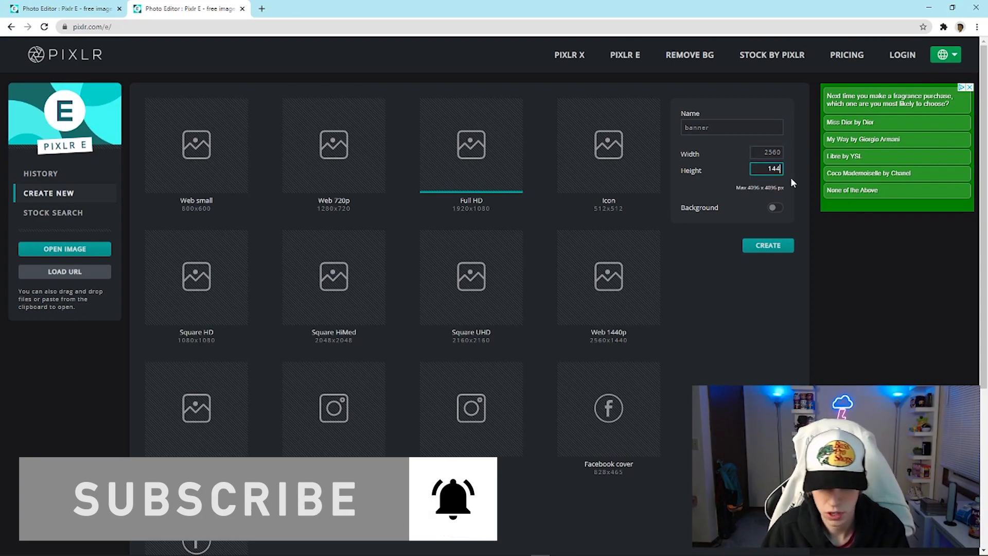
pyautogui.click(769, 248)
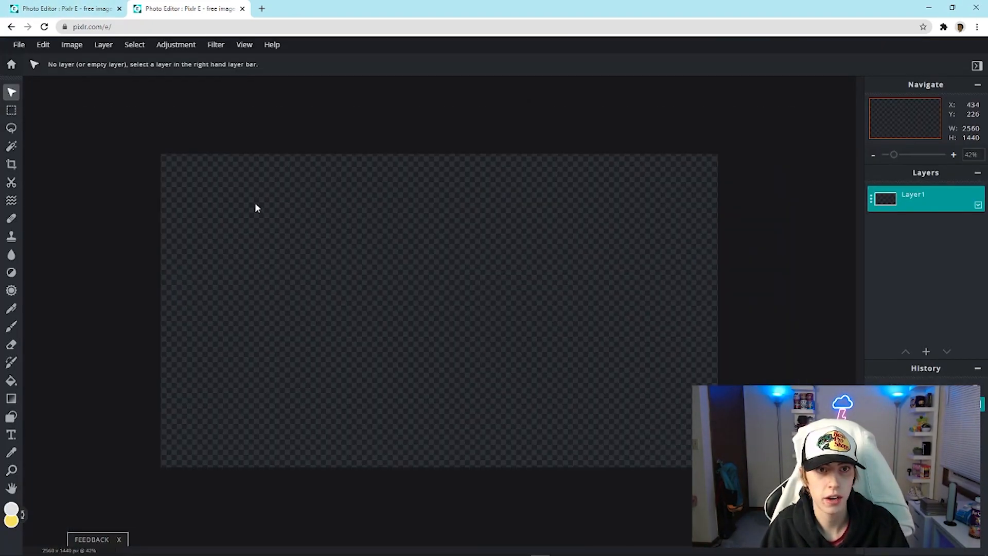
# Step: Add the banner size template whose file name starts with 9c683bbef7a6713b3 from the Desktop as an image layer
pyautogui.click(106, 51)
pyautogui.click(135, 91)
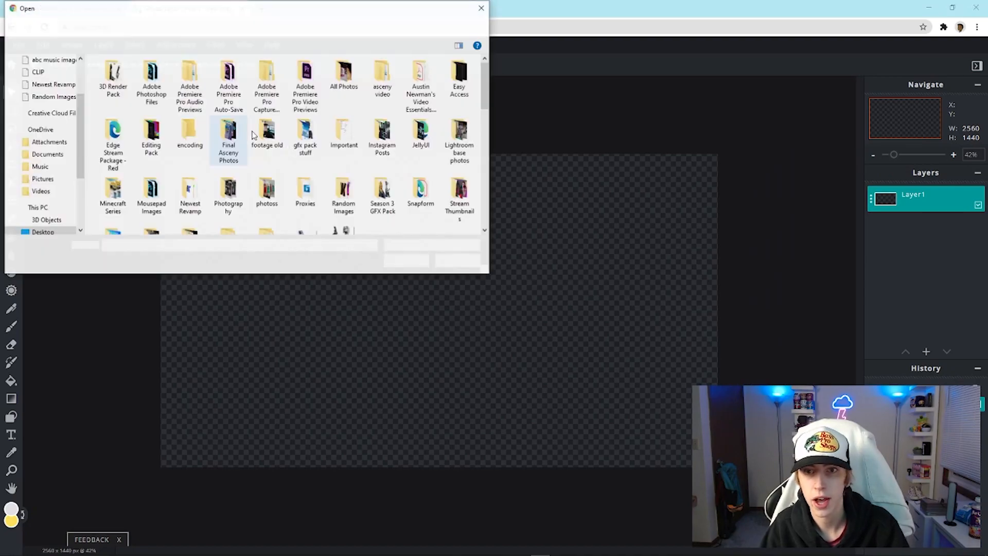
pyautogui.scroll(-5, 319, 185)
pyautogui.scroll(4, 417, 196)
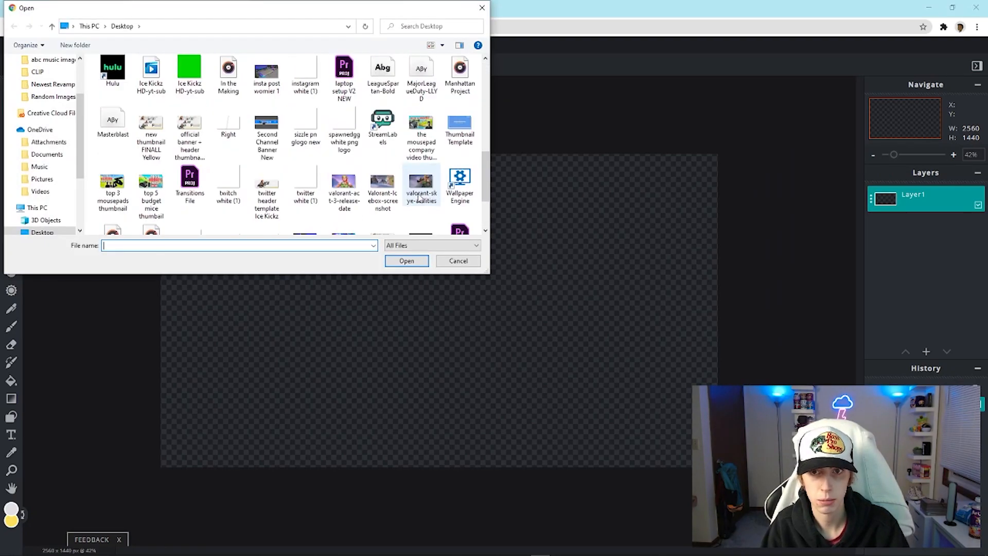
pyautogui.scroll(-4, 398, 201)
pyautogui.scroll(5, 358, 229)
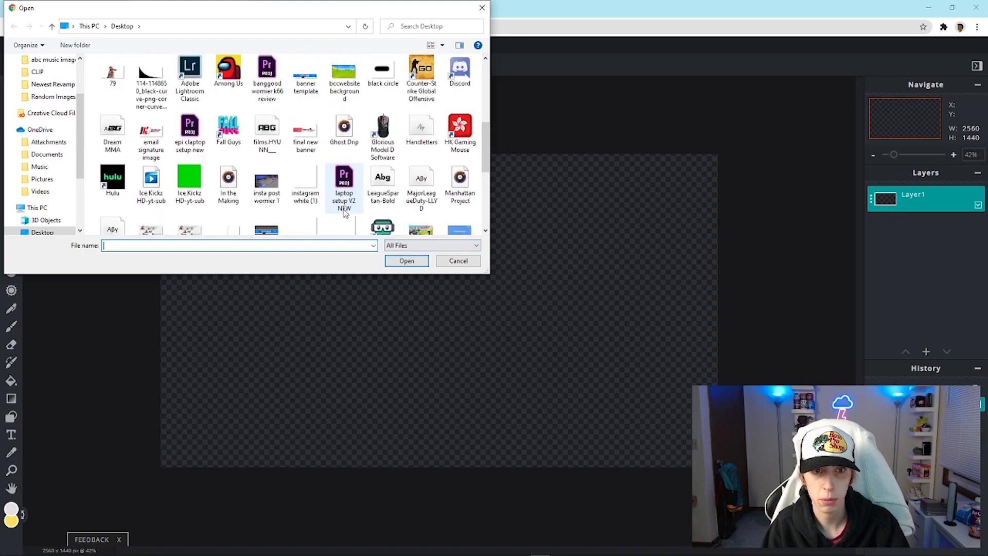
pyautogui.scroll(-5, 431, 208)
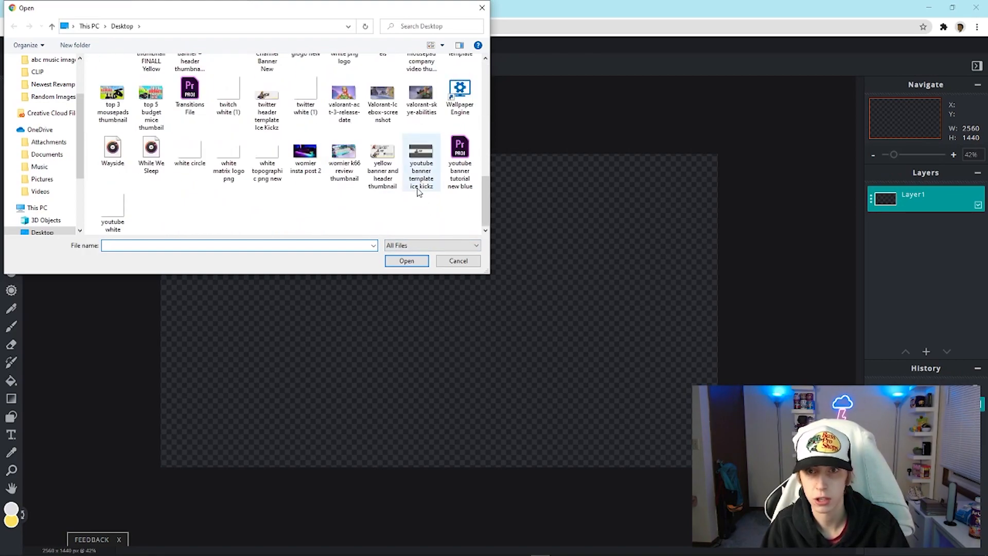
pyautogui.scroll(5, 425, 198)
pyautogui.scroll(-2, 422, 191)
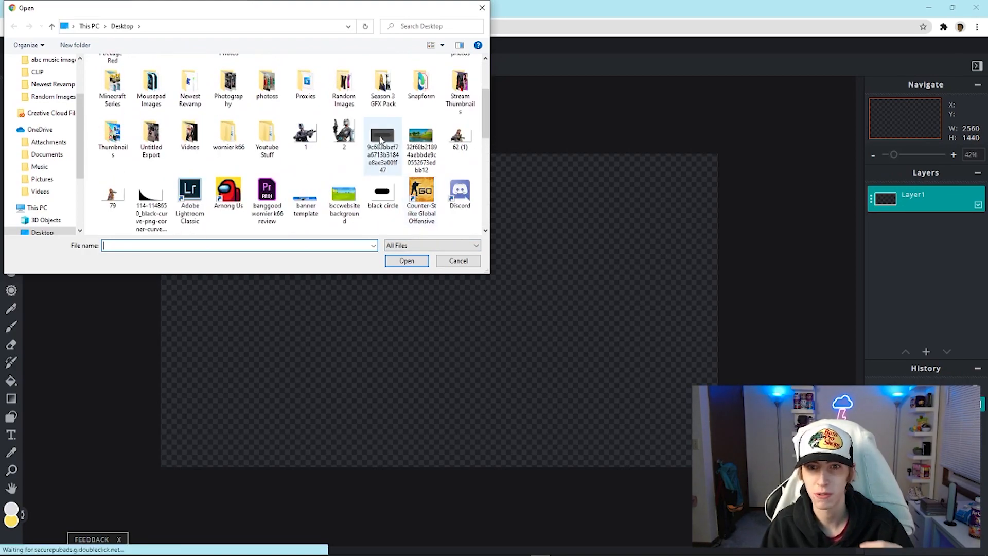
pyautogui.doubleClick(382, 135)
pyautogui.click(762, 238)
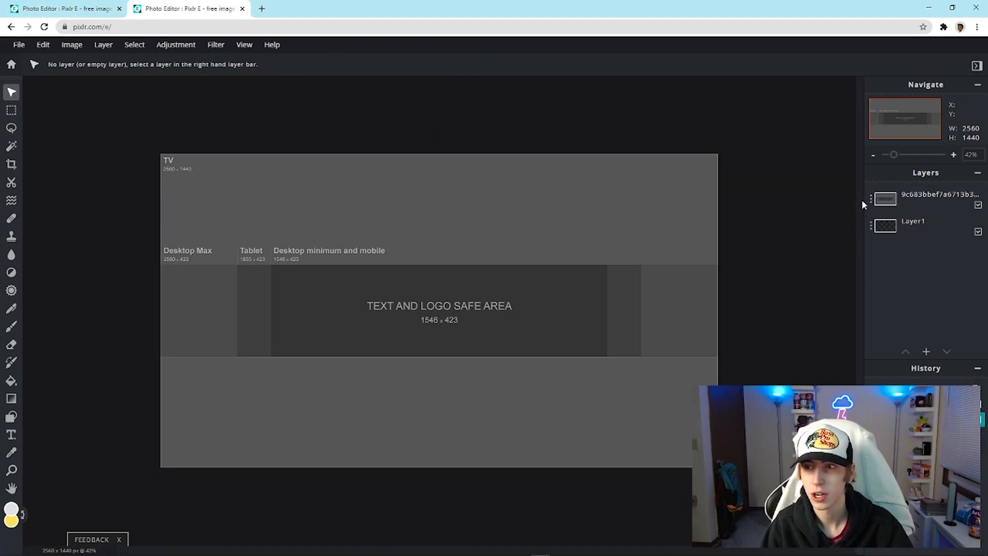
# Step: Lock the banner template layer in position and make it the active layer
pyautogui.click(871, 198)
pyautogui.click(837, 294)
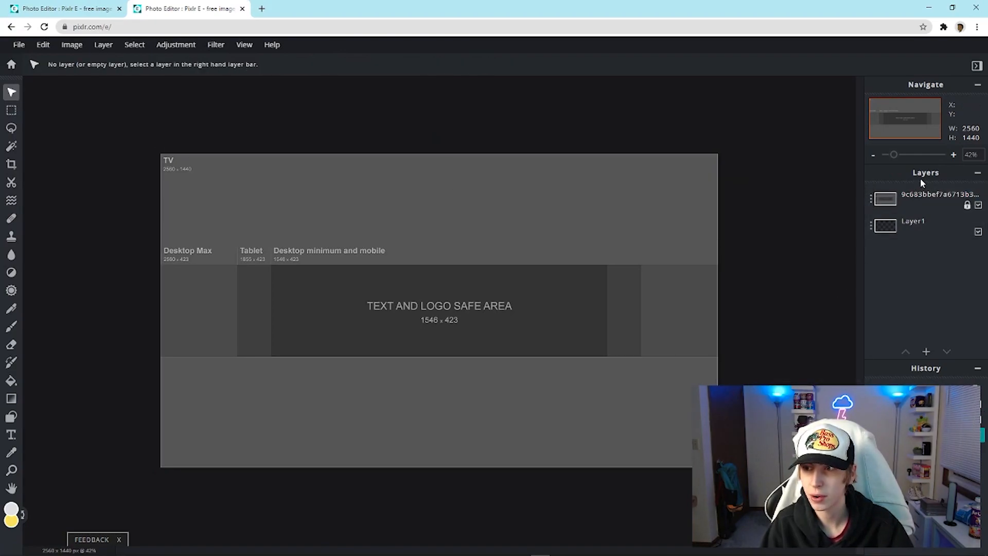
pyautogui.click(493, 385)
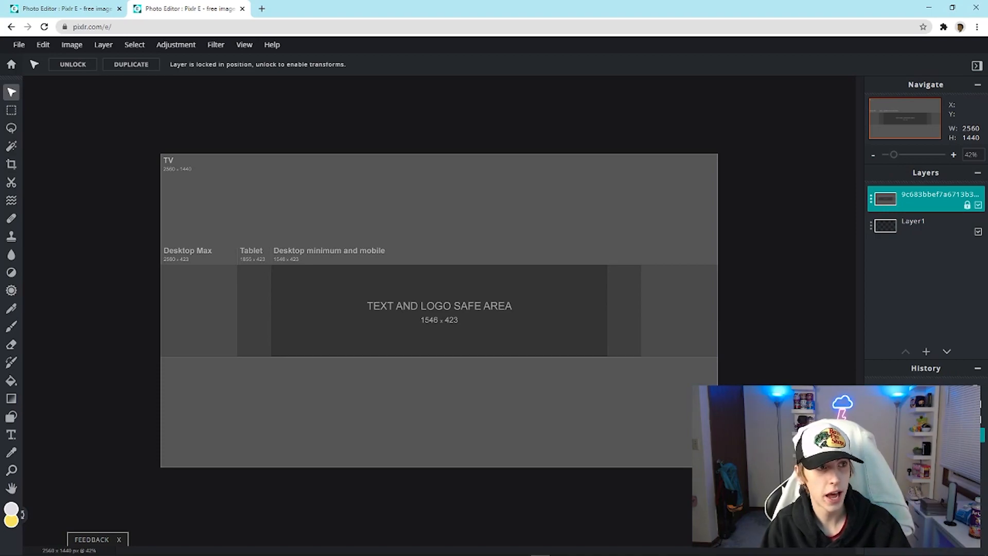
# Step: Select the full-width Desktop Max band of the template with a rectangular marquee, about 2560 x 429 px
pyautogui.moveTo(0, 123); pyautogui.dragTo(547, 170)
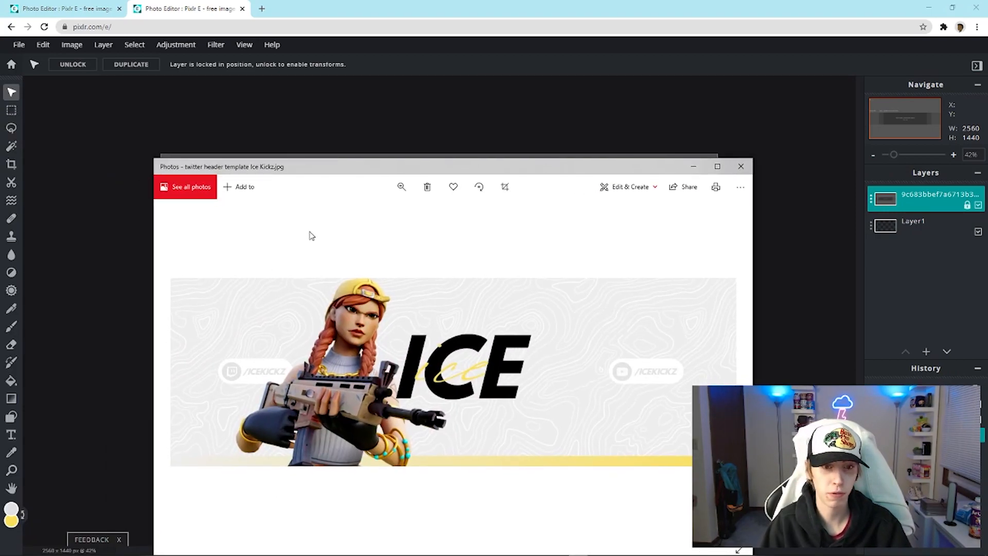
pyautogui.moveTo(335, 173); pyautogui.dragTo(557, 192)
pyautogui.click(12, 110)
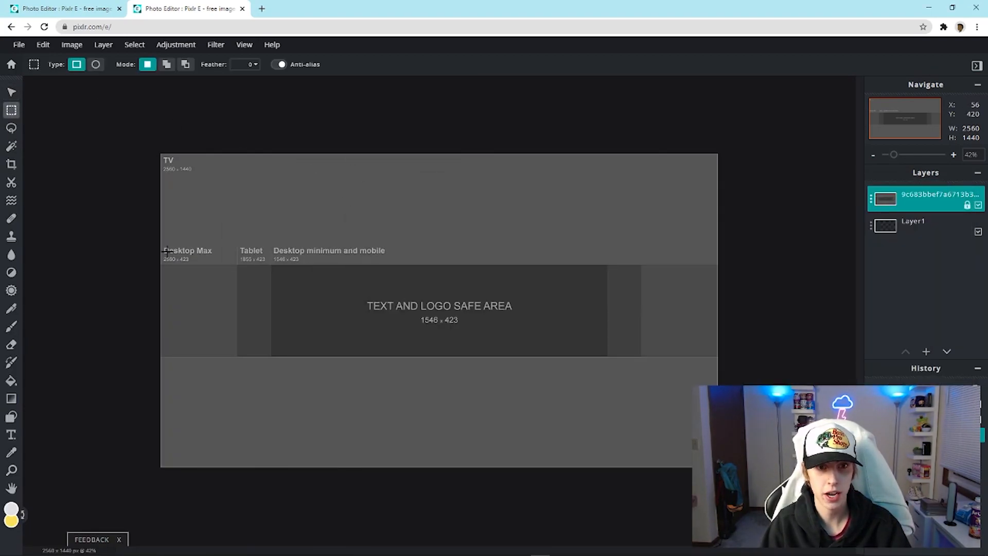
pyautogui.moveTo(156, 264); pyautogui.dragTo(719, 357)
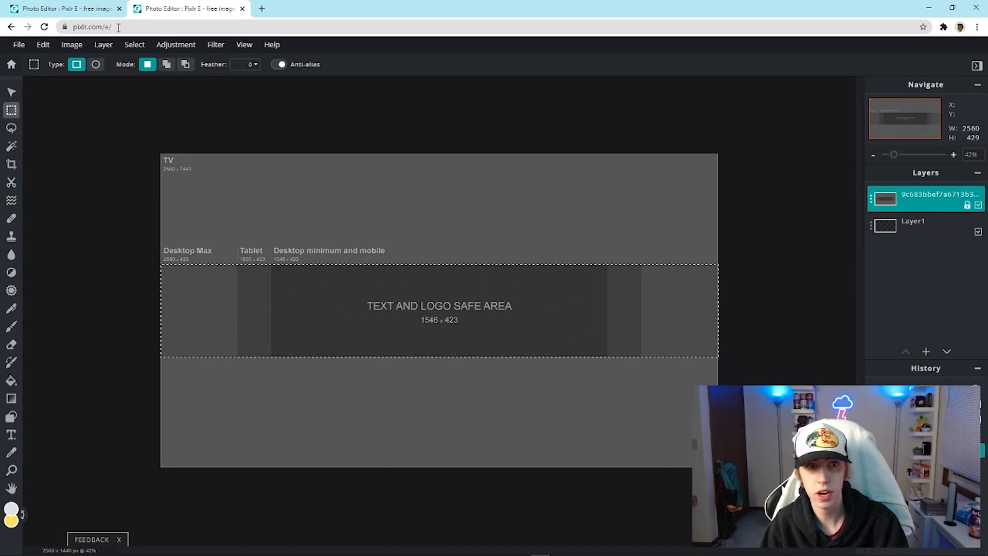
# Step: Fill the selected band with light grey using a size 365 brush, and clear the selection
pyautogui.click(12, 326)
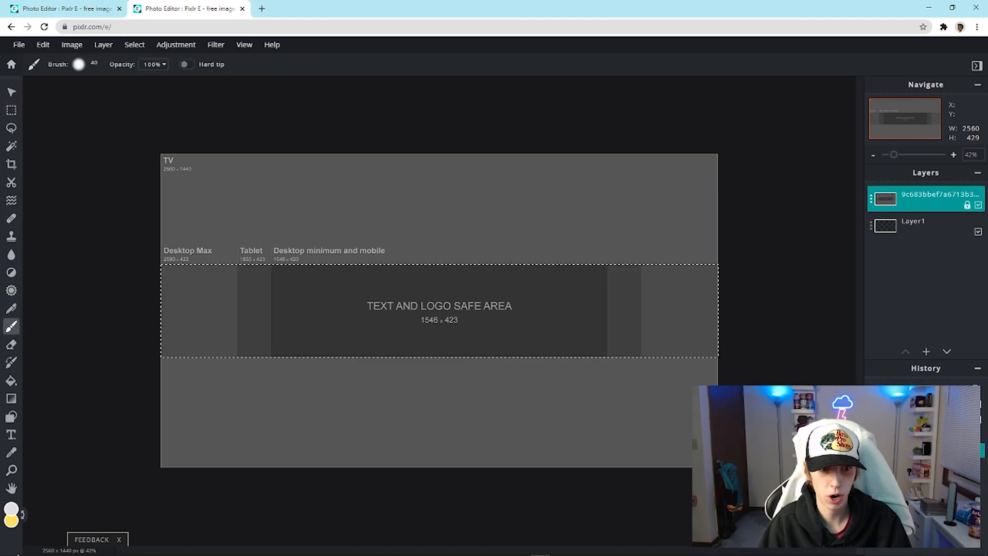
pyautogui.click(94, 66)
pyautogui.moveTo(78, 99); pyautogui.dragTo(118, 100)
pyautogui.moveTo(407, 317)
pyautogui.mouseDown()
pyautogui.moveTo(174, 302)
pyautogui.moveTo(206, 300)
pyautogui.moveTo(86, 263)
pyautogui.moveTo(50, 236)
pyautogui.moveTo(80, 338)
pyautogui.moveTo(651, 379)
pyautogui.mouseUp()
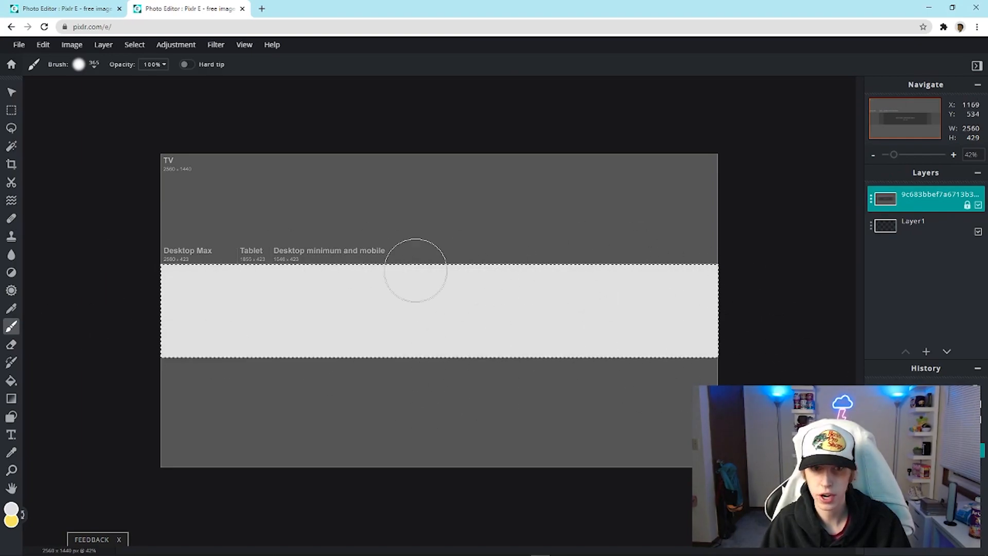
pyautogui.click(134, 44)
pyautogui.click(154, 88)
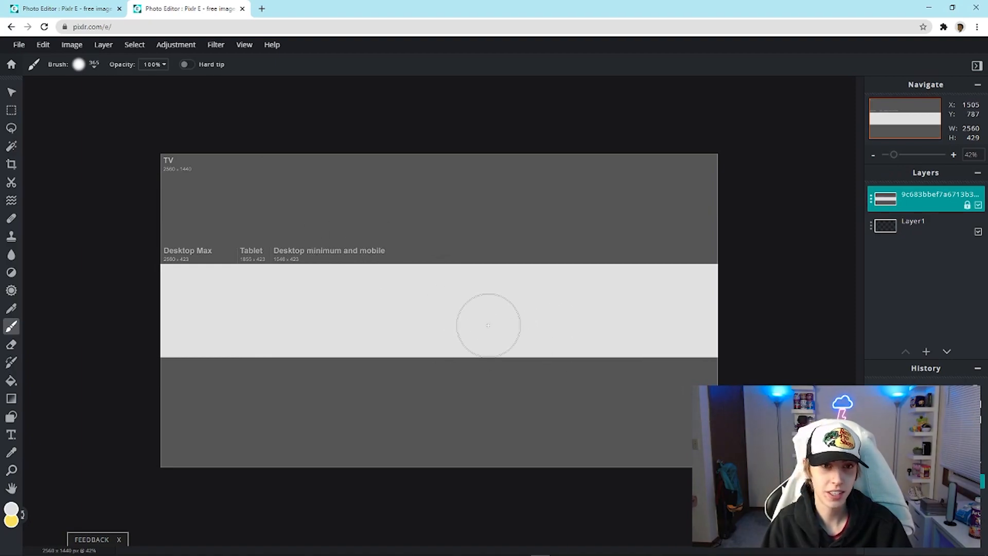
pyautogui.click(67, 8)
pyautogui.click(625, 307)
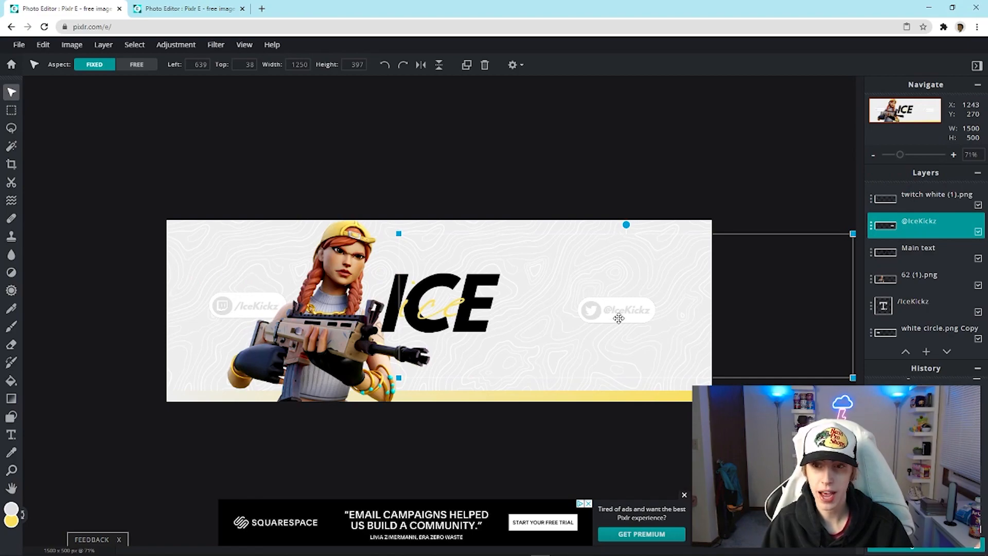
pyautogui.click(41, 44)
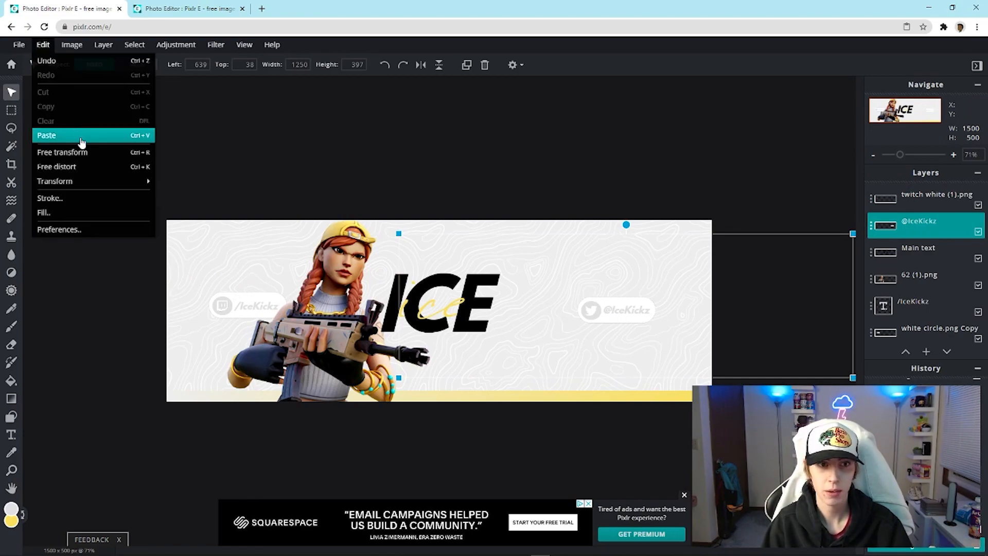
pyautogui.click(161, 50)
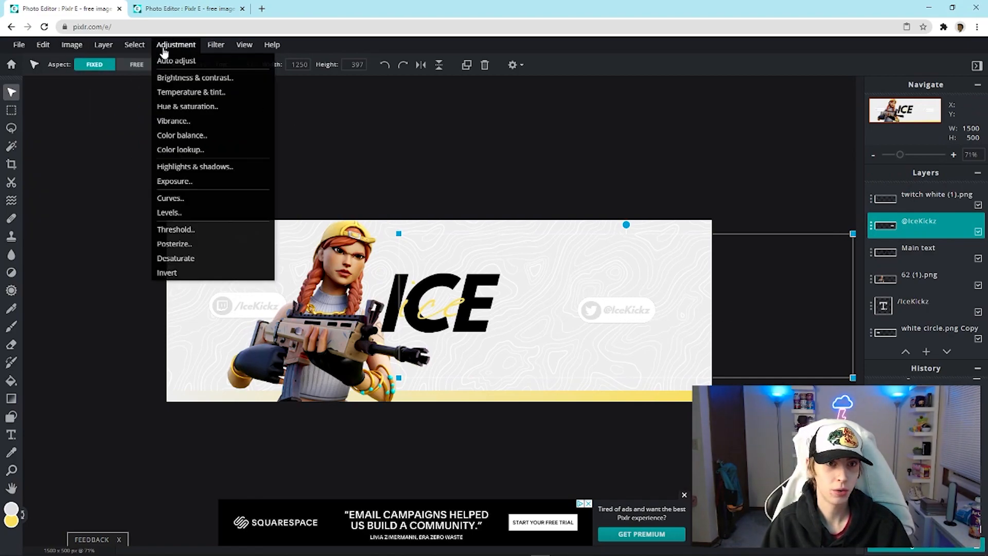
pyautogui.click(135, 45)
pyautogui.click(147, 72)
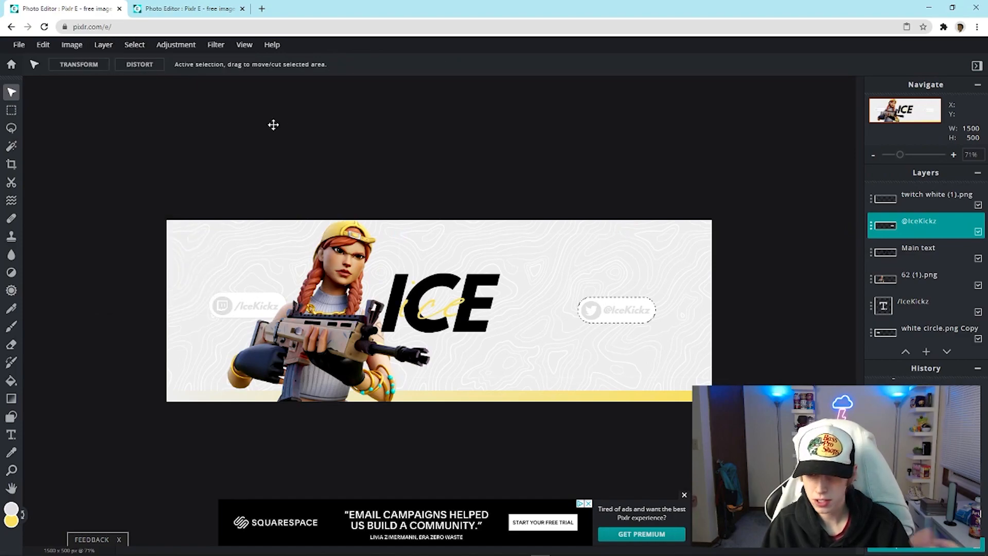
pyautogui.click(41, 44)
pyautogui.click(52, 104)
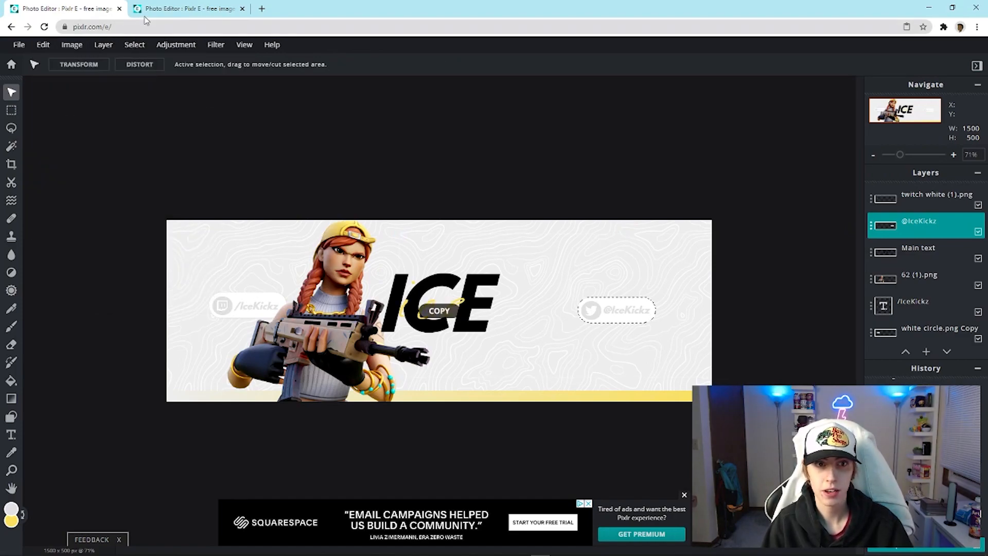
# Step: Paste the Twitter pill into the banner document and move it toward the right end of the light band
pyautogui.click(154, 9)
pyautogui.click(41, 45)
pyautogui.click(66, 132)
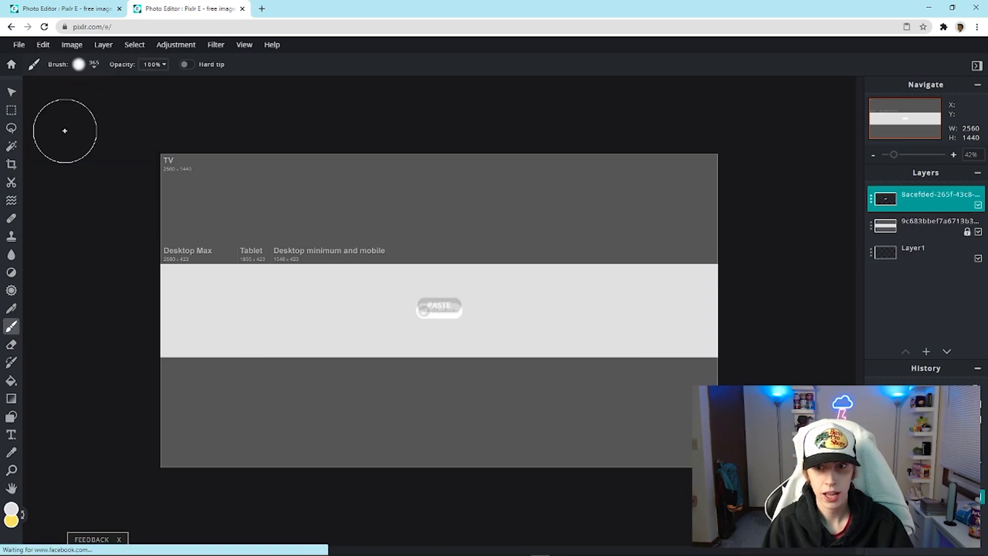
pyautogui.click(12, 91)
pyautogui.moveTo(445, 312); pyautogui.dragTo(646, 312)
# Step: Return to the Twitter header, make Main text the active layer and clear the selection around the Twitter pill
pyautogui.click(58, 7)
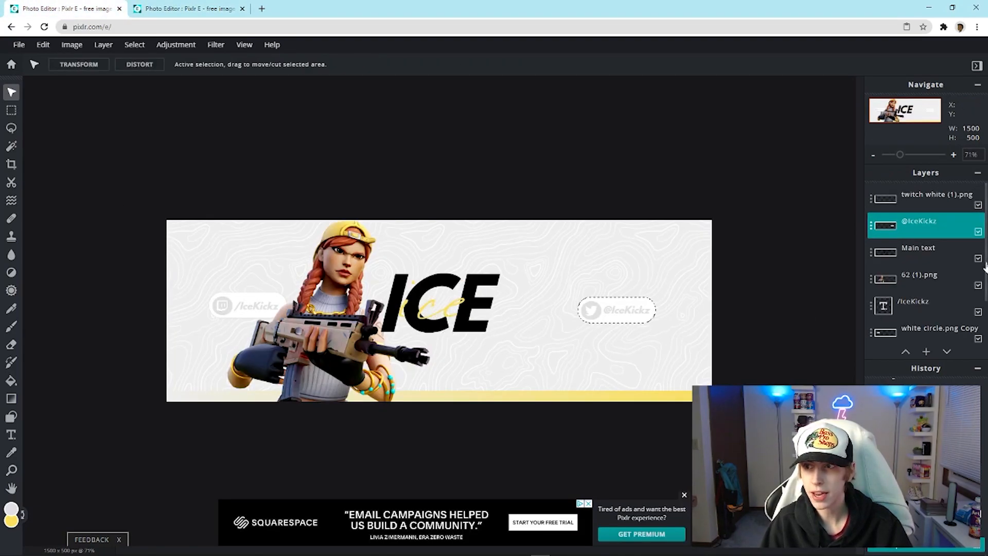
pyautogui.click(919, 248)
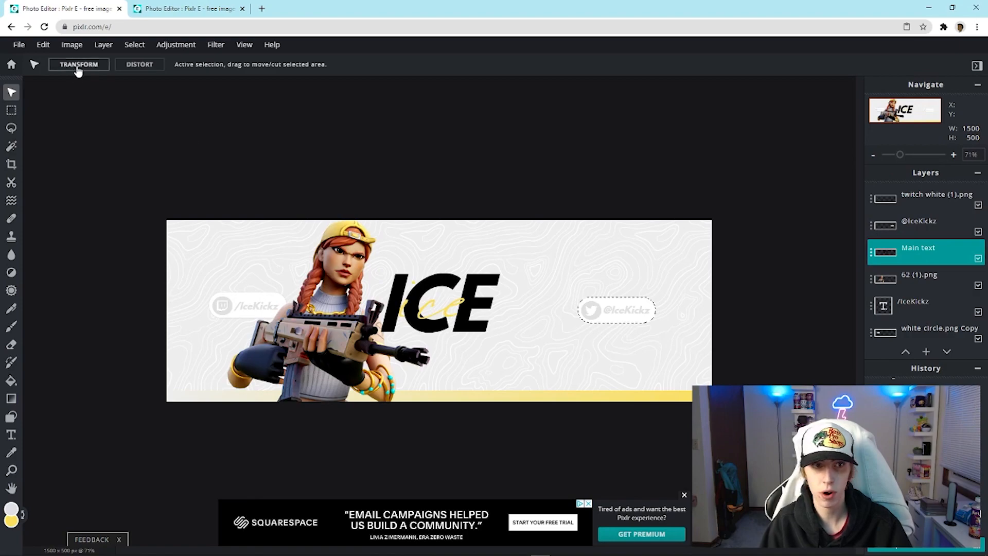
pyautogui.click(130, 46)
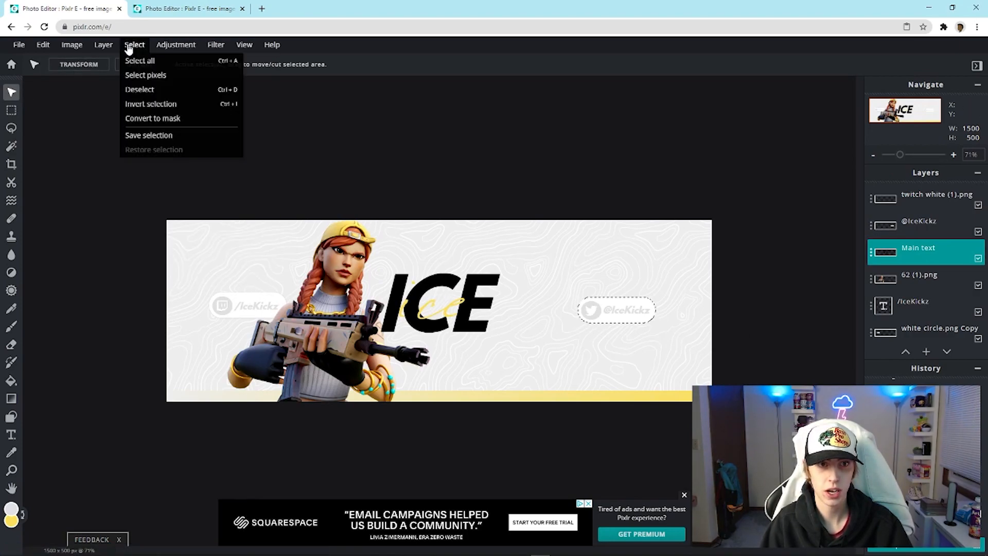
pyautogui.click(139, 89)
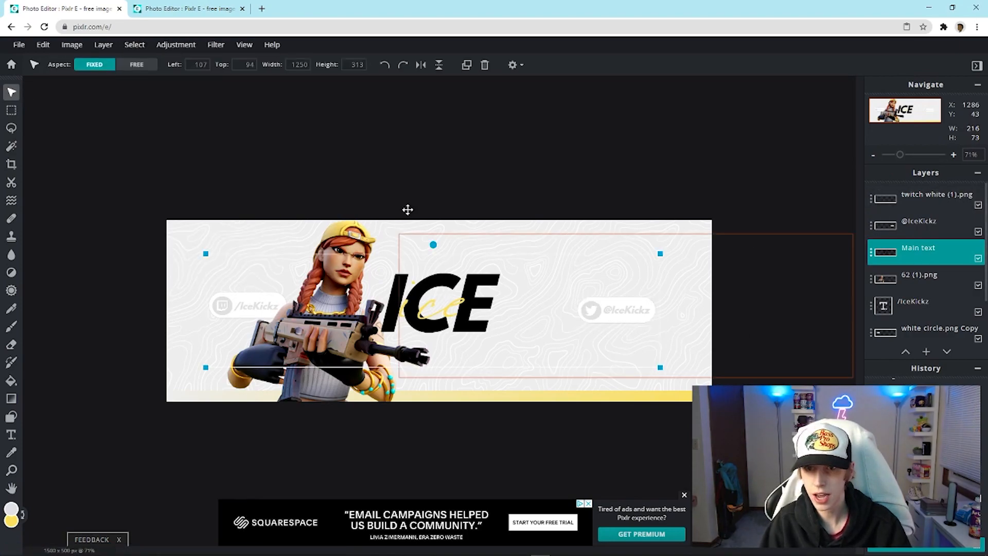
pyautogui.moveTo(434, 318); pyautogui.dragTo(445, 327)
pyautogui.click(43, 44)
pyautogui.click(50, 61)
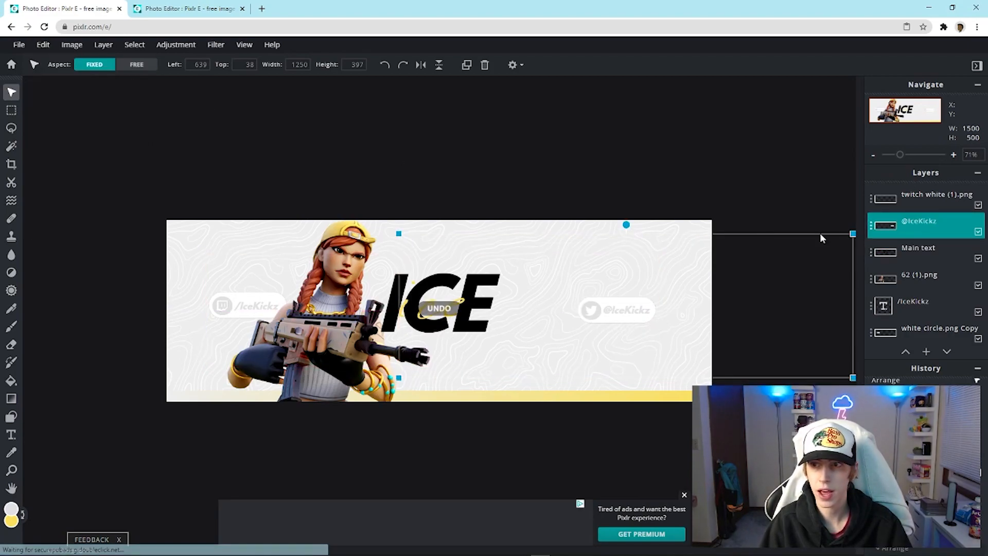
pyautogui.click(926, 248)
pyautogui.click(871, 226)
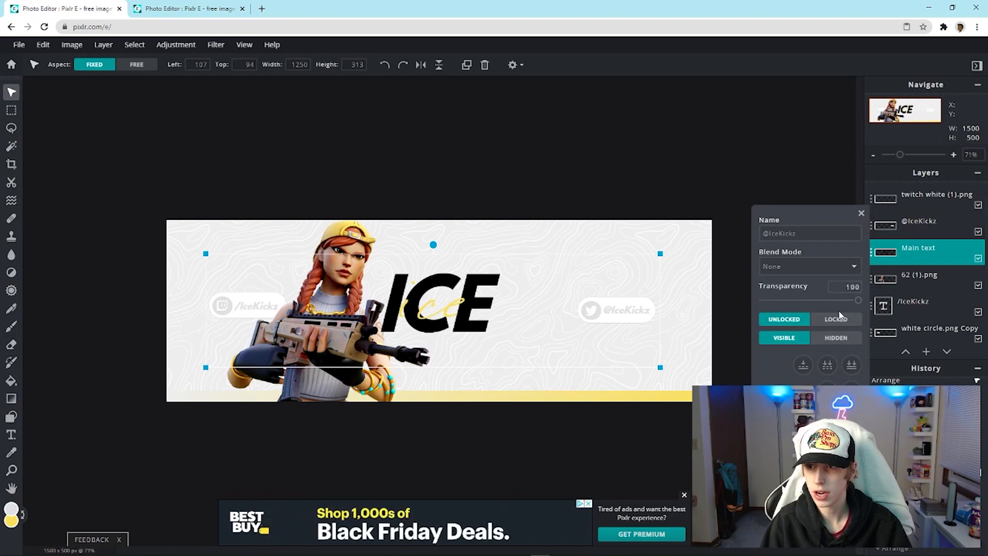
pyautogui.click(835, 319)
pyautogui.moveTo(499, 342)
pyautogui.mouseDown()
pyautogui.moveTo(545, 330)
pyautogui.moveTo(397, 322)
pyautogui.moveTo(502, 343)
pyautogui.mouseUp()
pyautogui.click(43, 44)
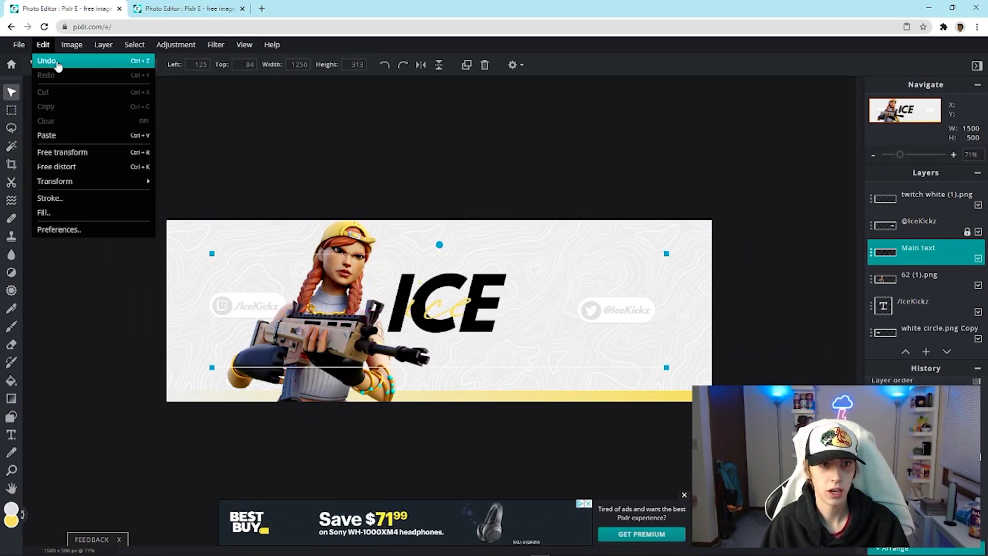
pyautogui.click(50, 61)
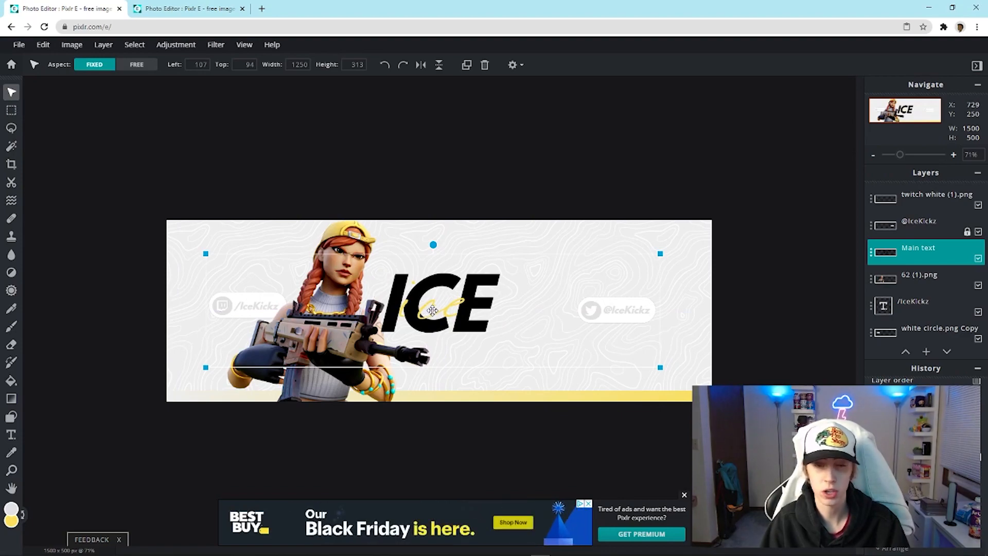
# Step: Select the pixels of the Main text layer and copy them
pyautogui.click(134, 45)
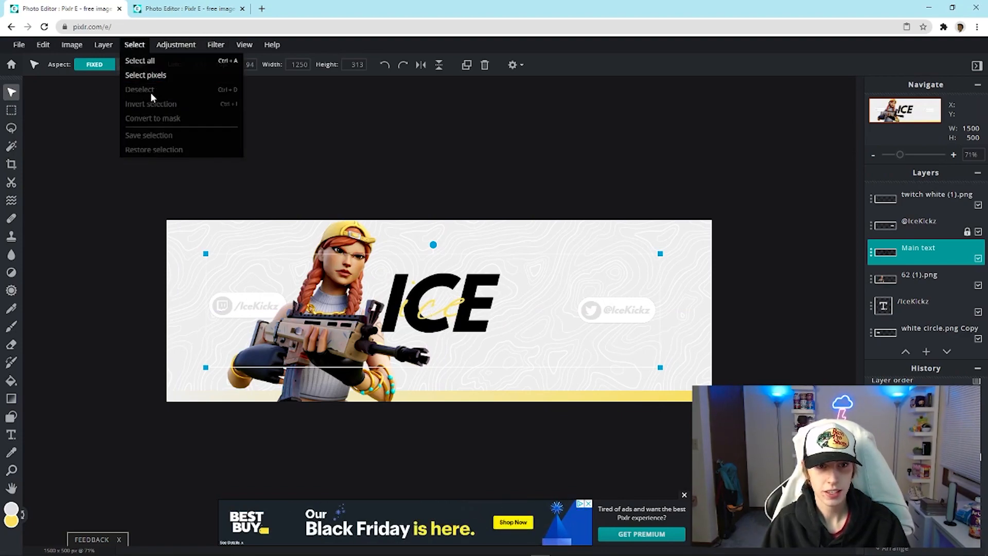
pyautogui.click(154, 75)
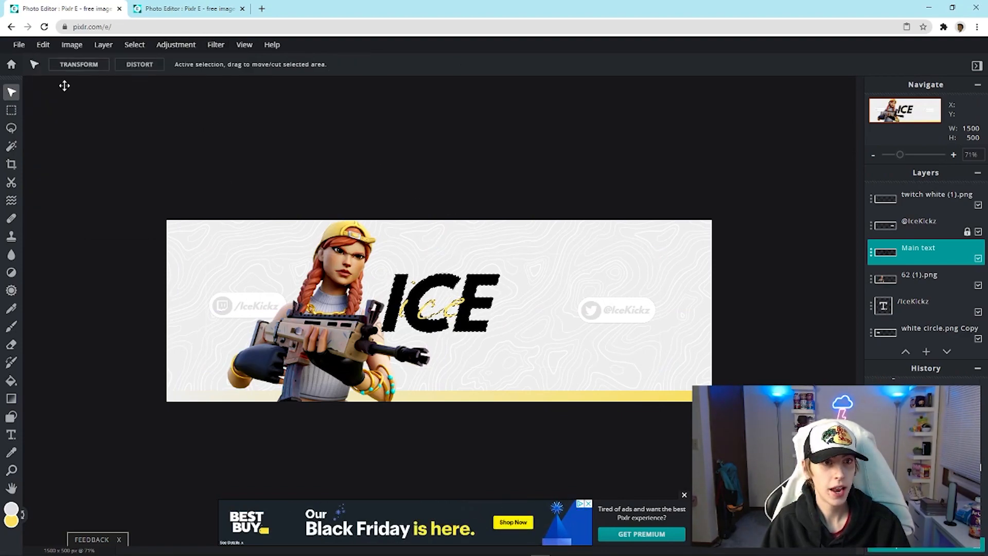
pyautogui.click(43, 45)
pyautogui.click(77, 104)
# Step: Paste the ICE text into the banner document and place it slightly left of the band's center
pyautogui.hotkey('ctrl', 'Tab')
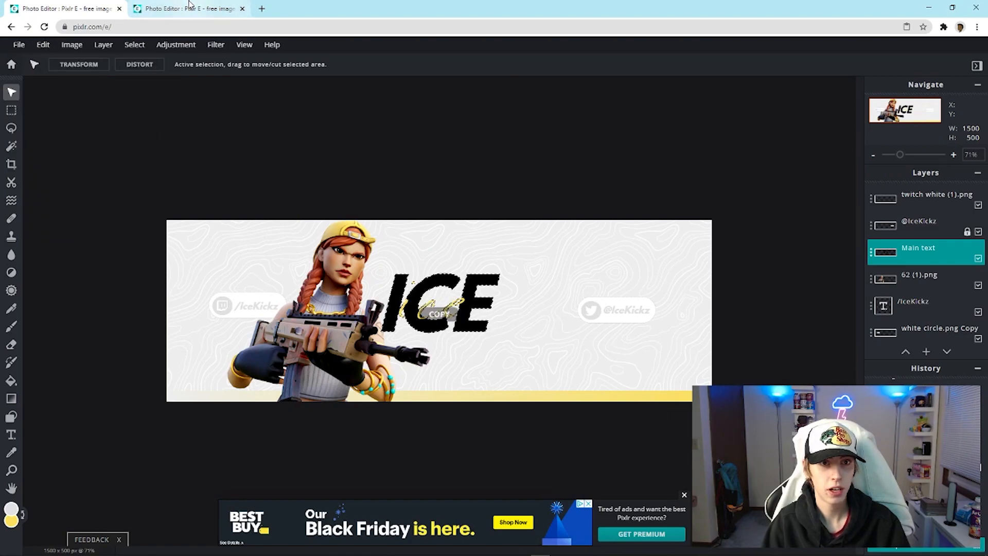
pyautogui.click(42, 45)
pyautogui.click(66, 133)
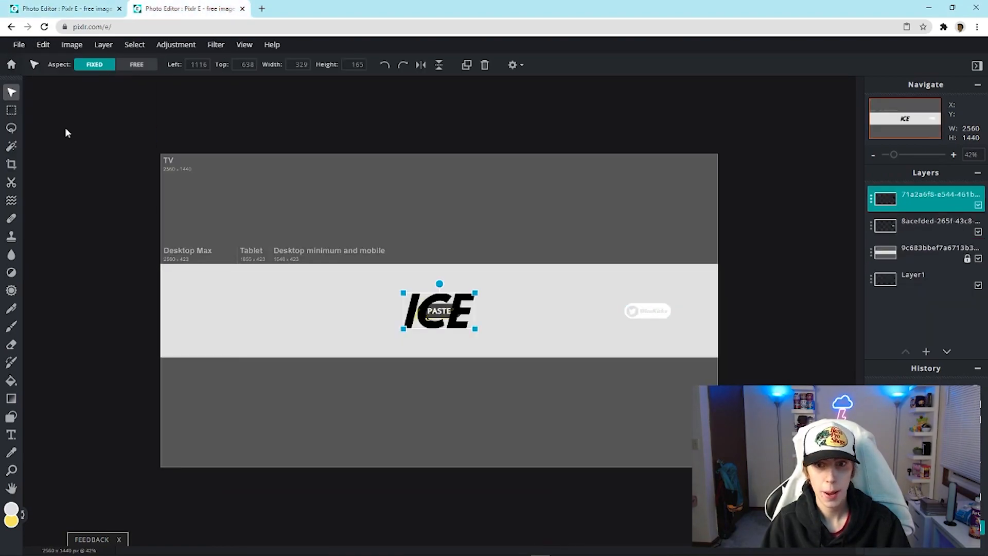
pyautogui.moveTo(445, 314); pyautogui.dragTo(438, 314)
pyautogui.click(468, 198)
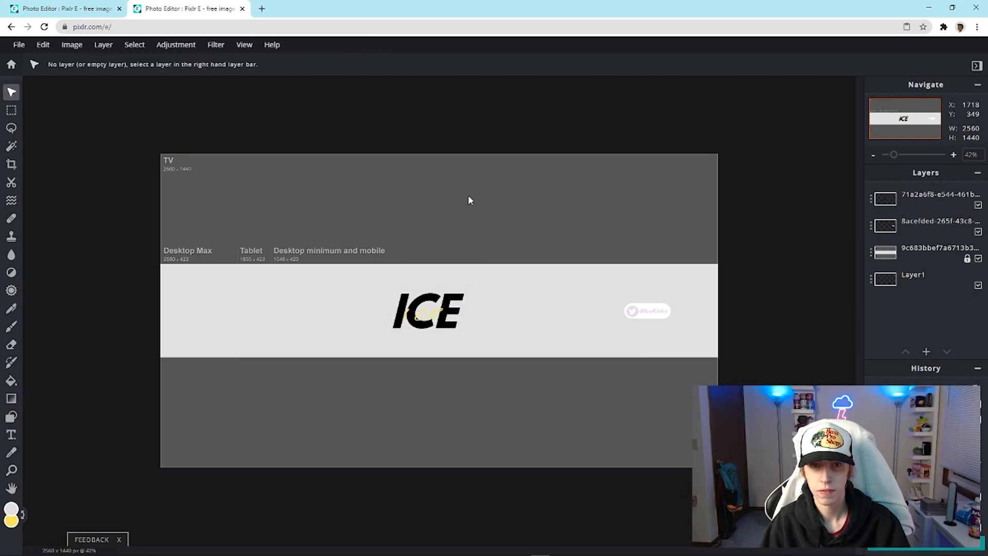
# Step: Return to the Twitter header document and clear the selection around the ICE text
pyautogui.click(50, 5)
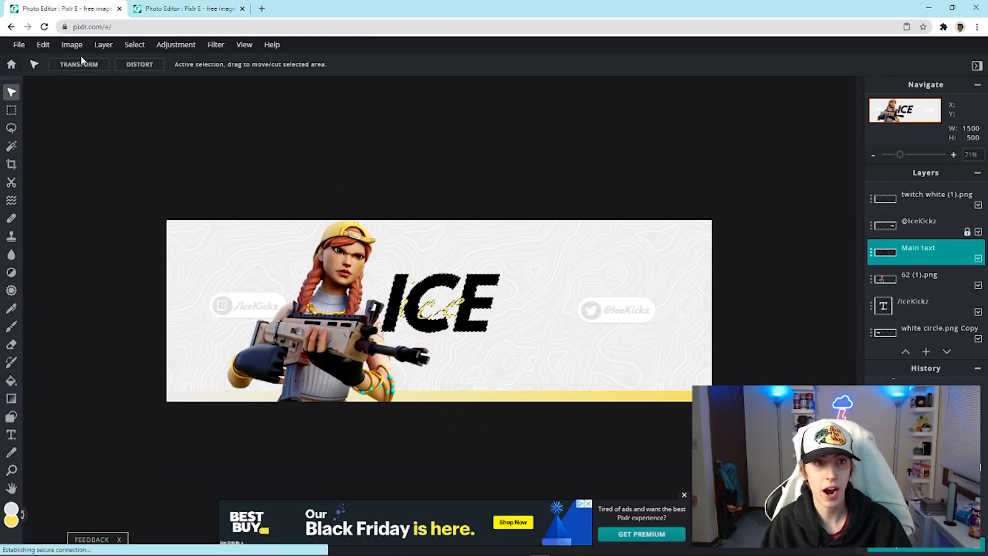
pyautogui.click(135, 44)
pyautogui.click(157, 90)
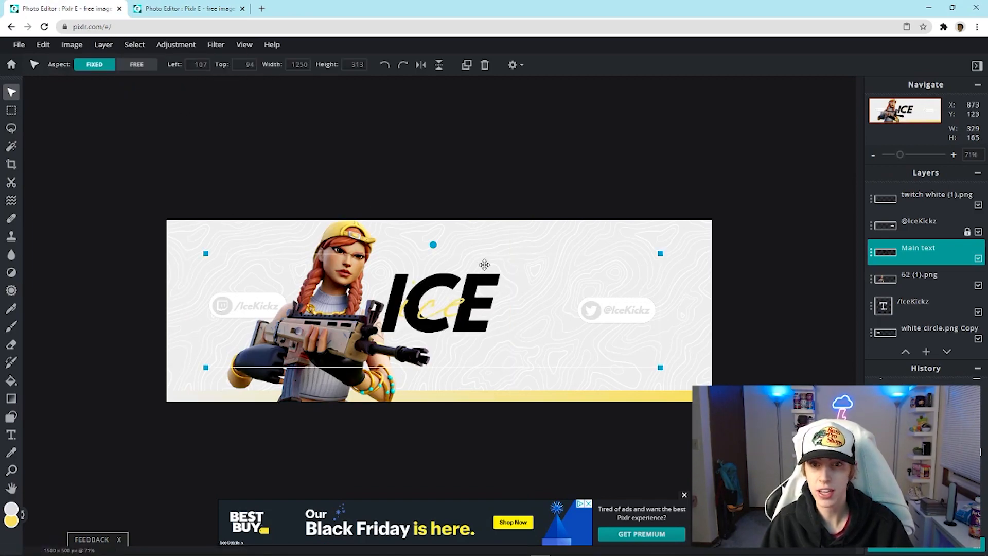
# Step: Select the pixels of the character layer 62 (1).png in the Twitter header and copy them
pyautogui.click(305, 392)
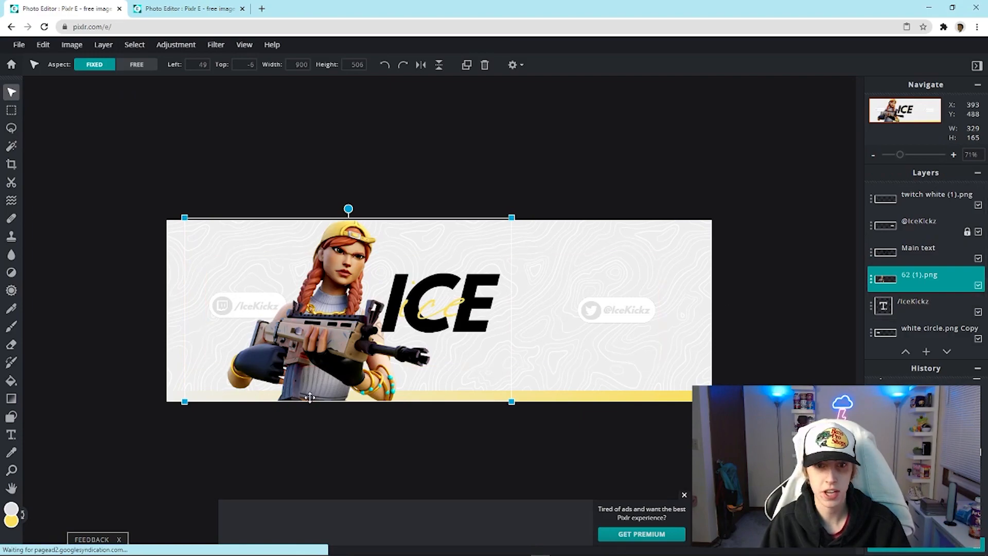
pyautogui.click(136, 44)
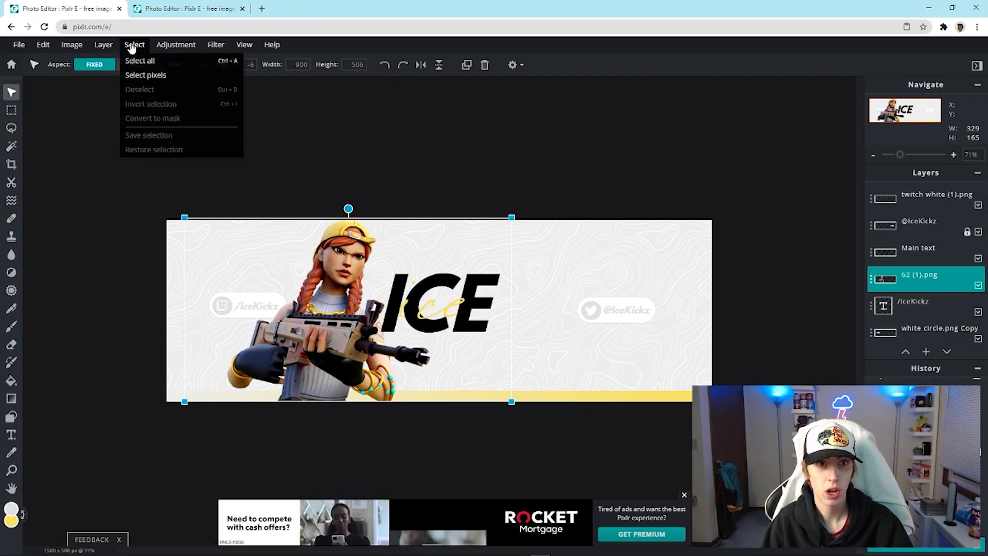
pyautogui.click(147, 76)
pyautogui.click(62, 106)
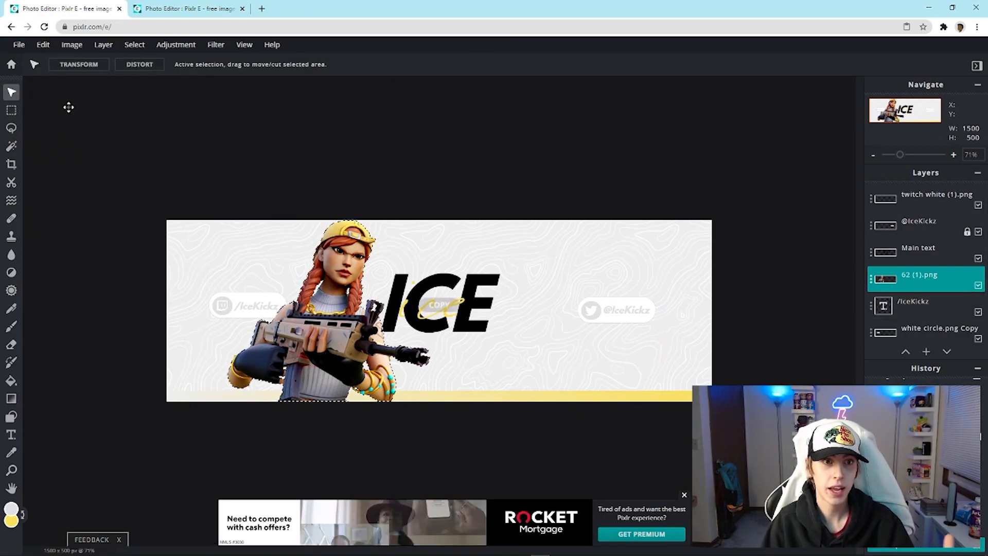
# Step: Paste the character into the banner document and place it in the band just to the left of the ICE text
pyautogui.hotkey('ctrl', 'Tab')
pyautogui.click(43, 45)
pyautogui.click(59, 132)
pyautogui.moveTo(392, 285); pyautogui.dragTo(370, 281)
pyautogui.moveTo(417, 248); pyautogui.dragTo(402, 260)
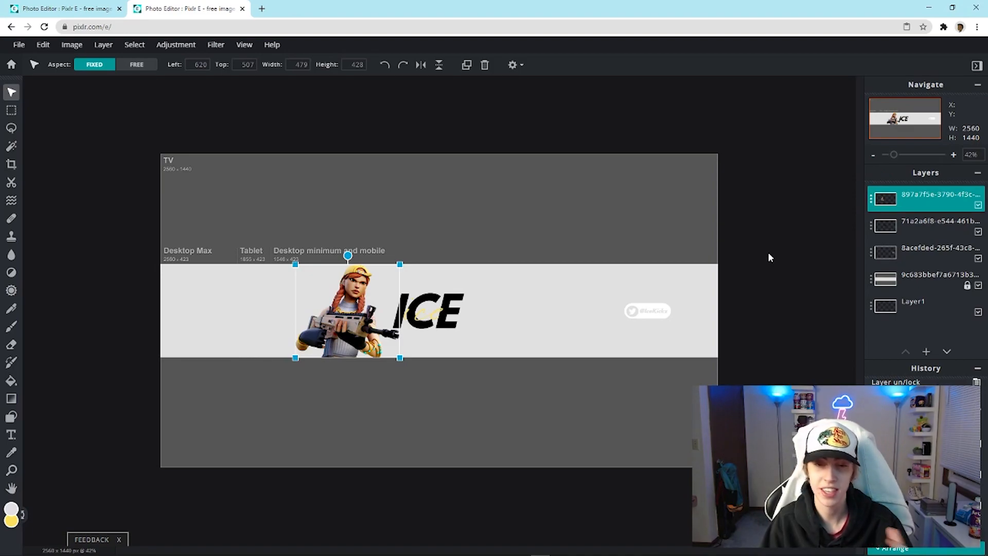
pyautogui.click(779, 258)
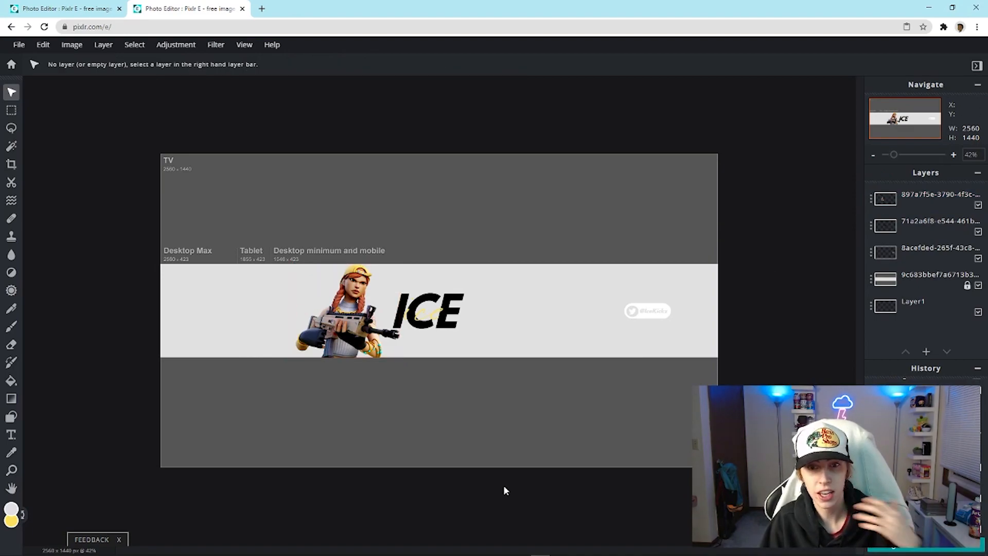
# Step: Return to the Twitter header document and clear the selection around the character
pyautogui.click(35, 5)
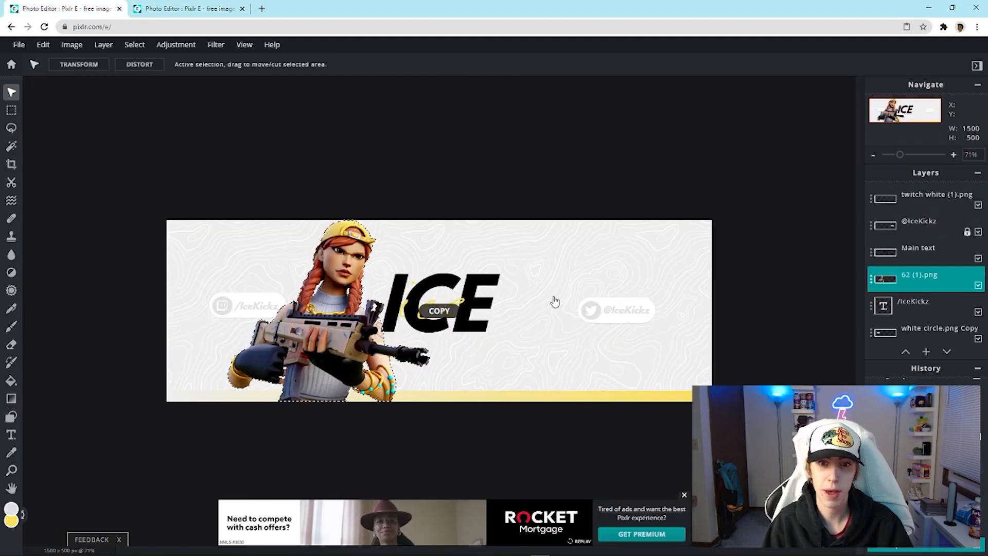
pyautogui.click(36, 45)
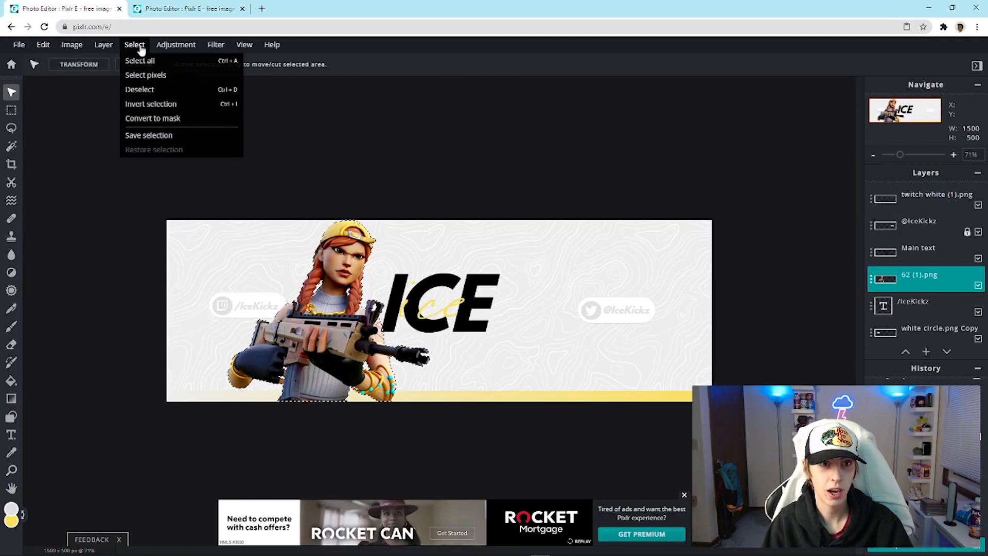
pyautogui.click(141, 88)
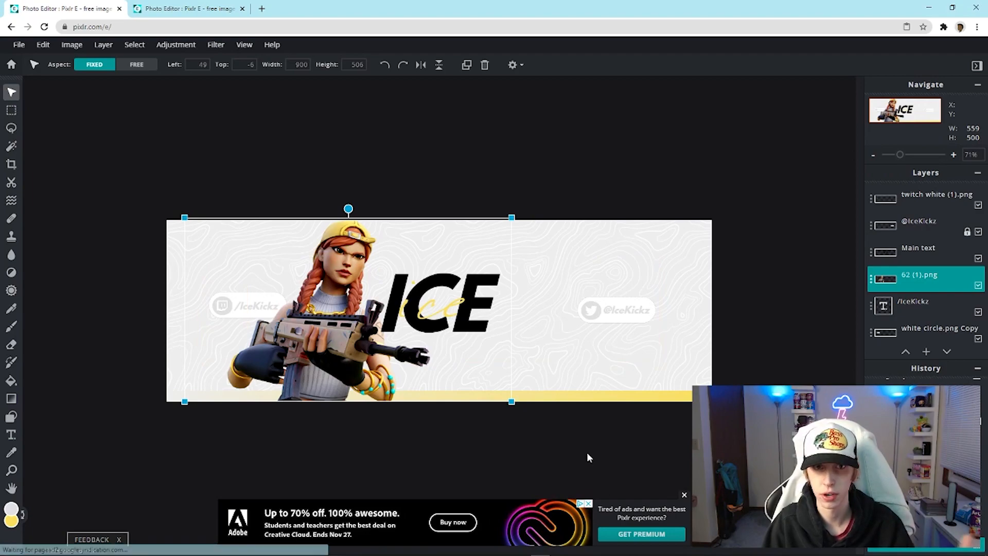
pyautogui.hotkey('ctrl', 'Tab')
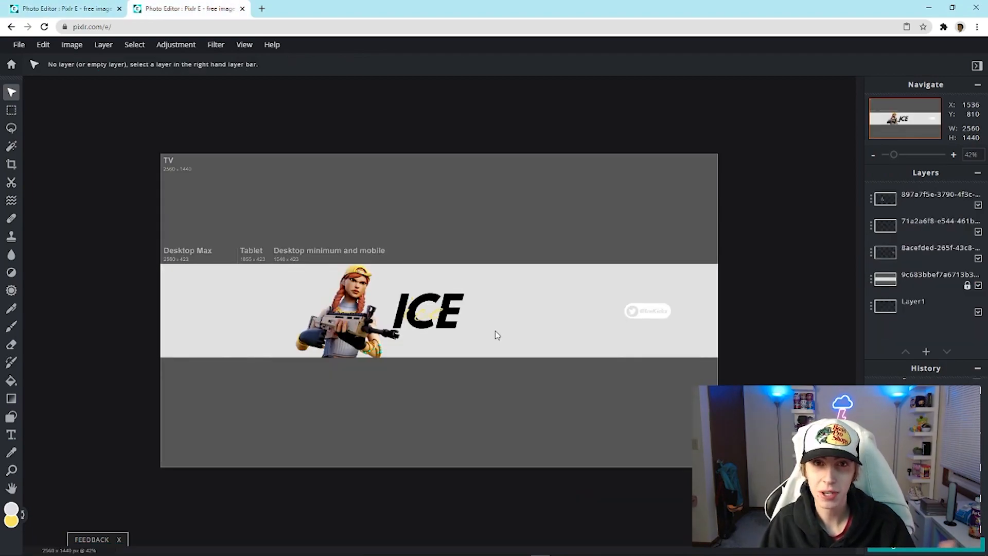
pyautogui.click(52, 14)
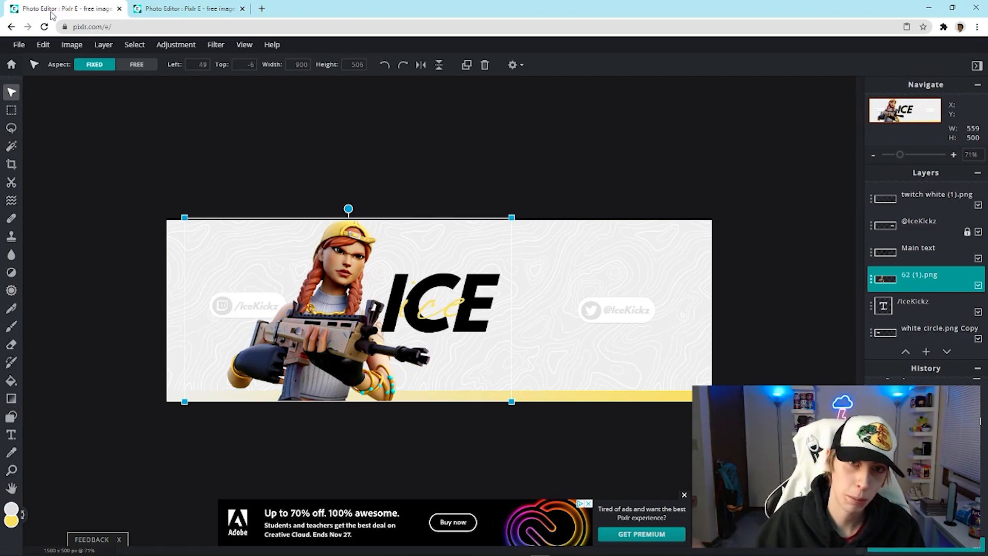
# Step: Copy the pixels of the character layer 62 (1).png once more and clear the selection
pyautogui.click(568, 204)
pyautogui.click(329, 304)
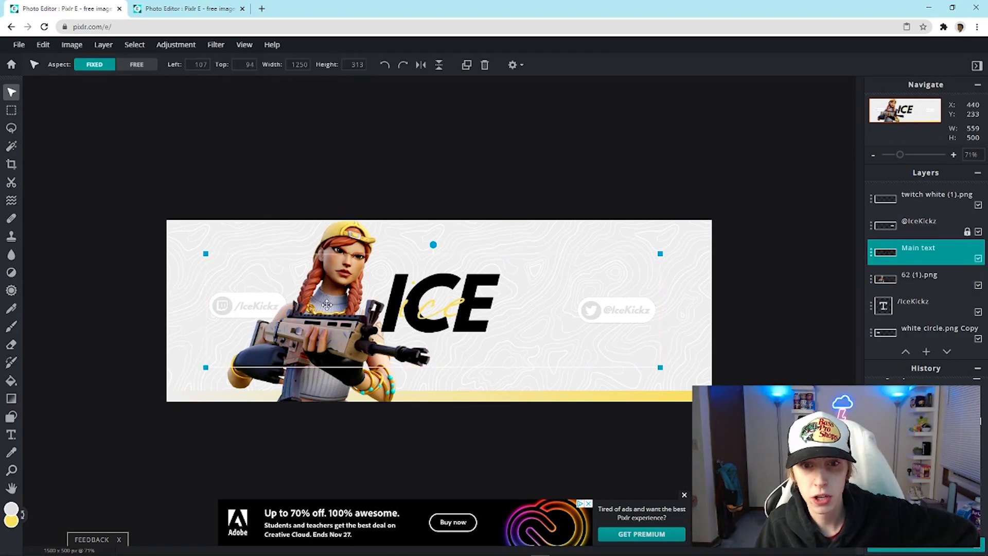
pyautogui.click(339, 230)
pyautogui.click(134, 46)
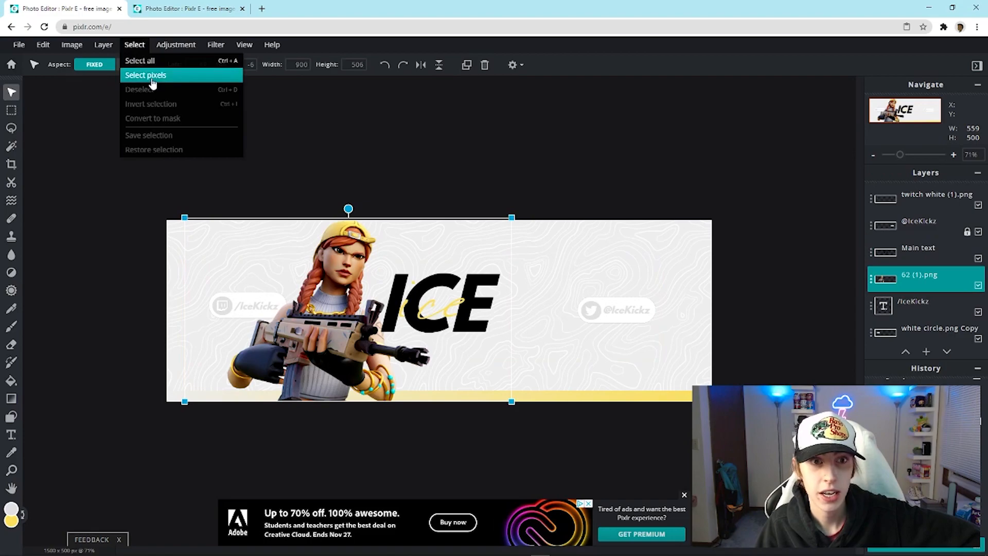
pyautogui.click(154, 75)
pyautogui.click(43, 45)
pyautogui.click(58, 105)
pyautogui.click(135, 45)
pyautogui.click(149, 89)
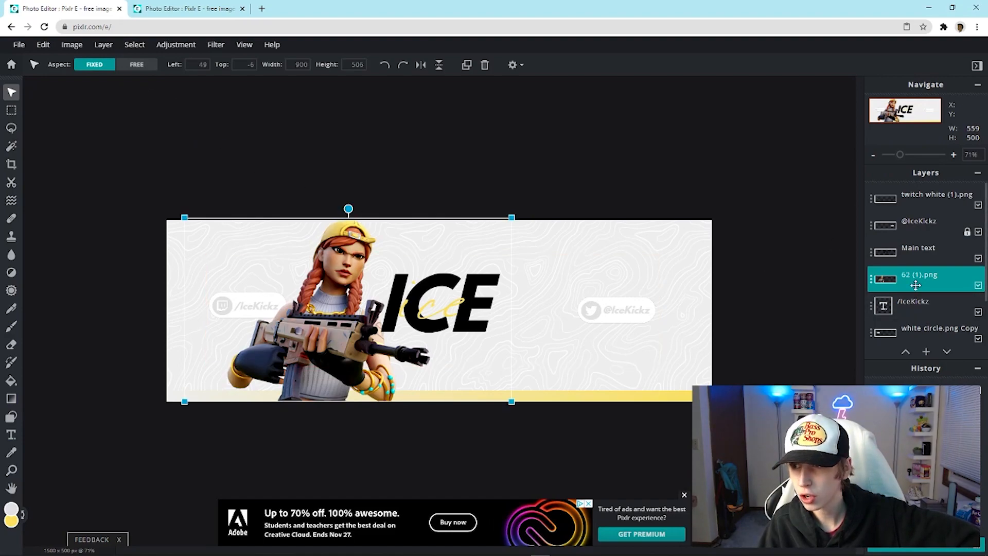
pyautogui.click(44, 47)
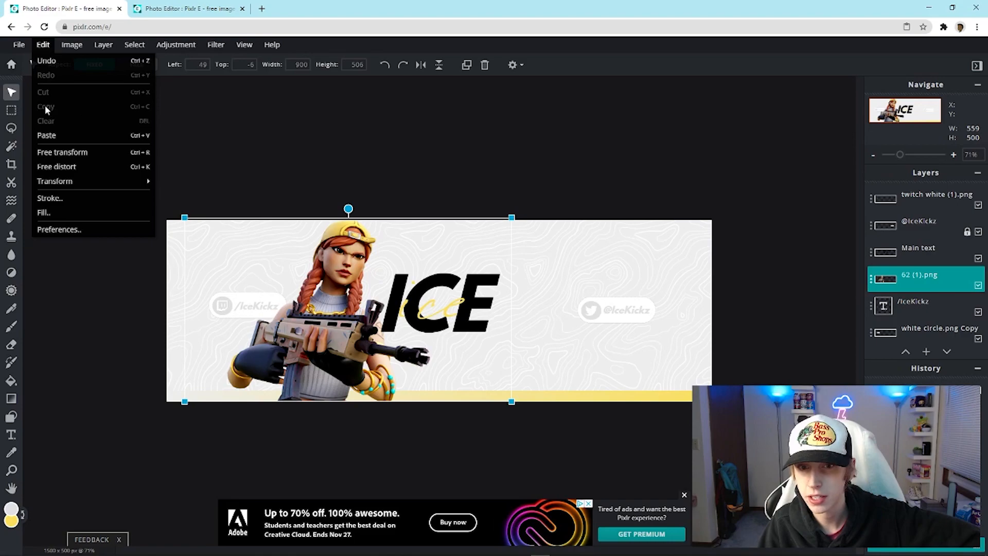
pyautogui.click(171, 111)
pyautogui.click(138, 48)
pyautogui.click(499, 169)
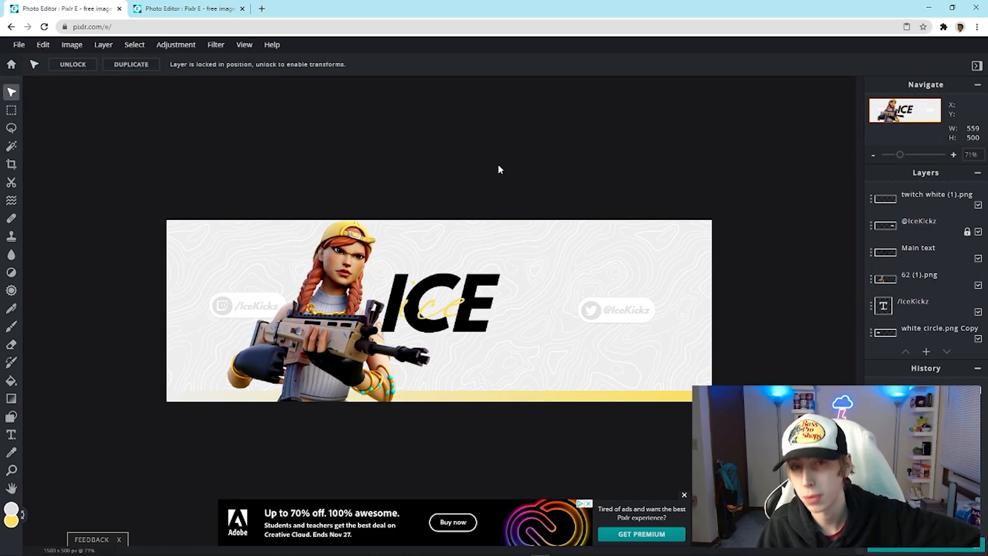